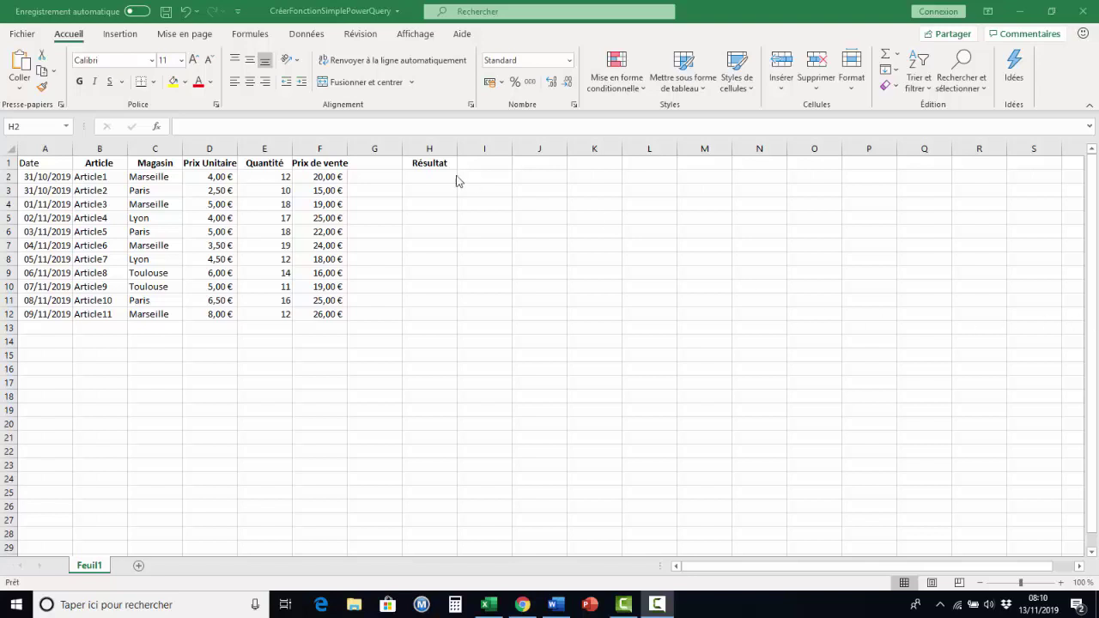
Select the empty Résultat cells H2:H12 for rows 2 to 12
{"action": "left_click", "coordinate": [222, 204]}
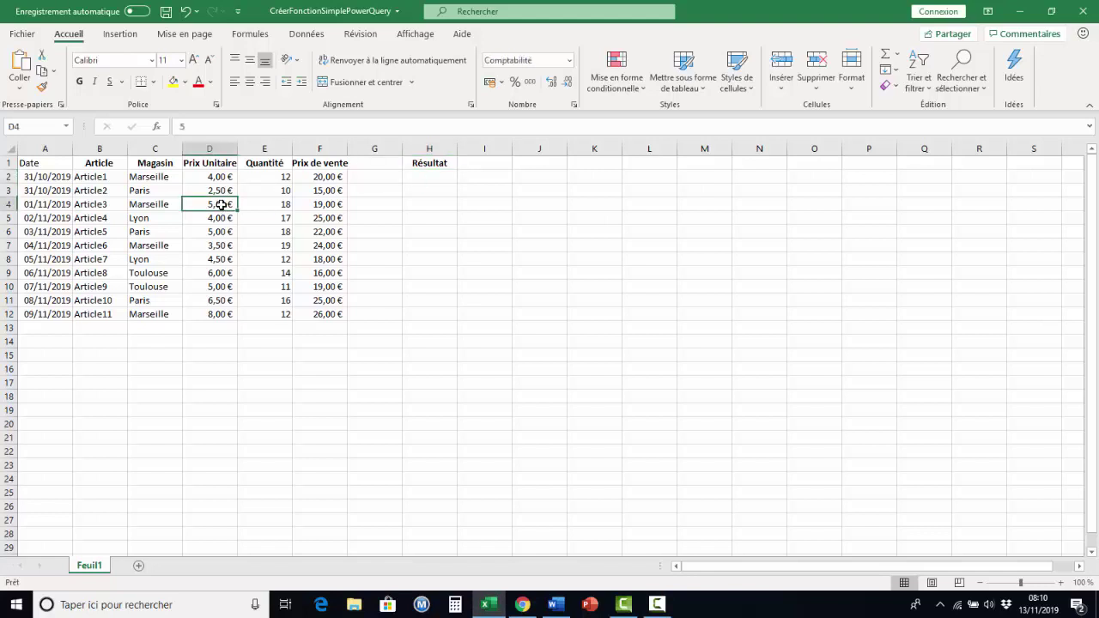
{"action": "left_click", "coordinate": [429, 178]}
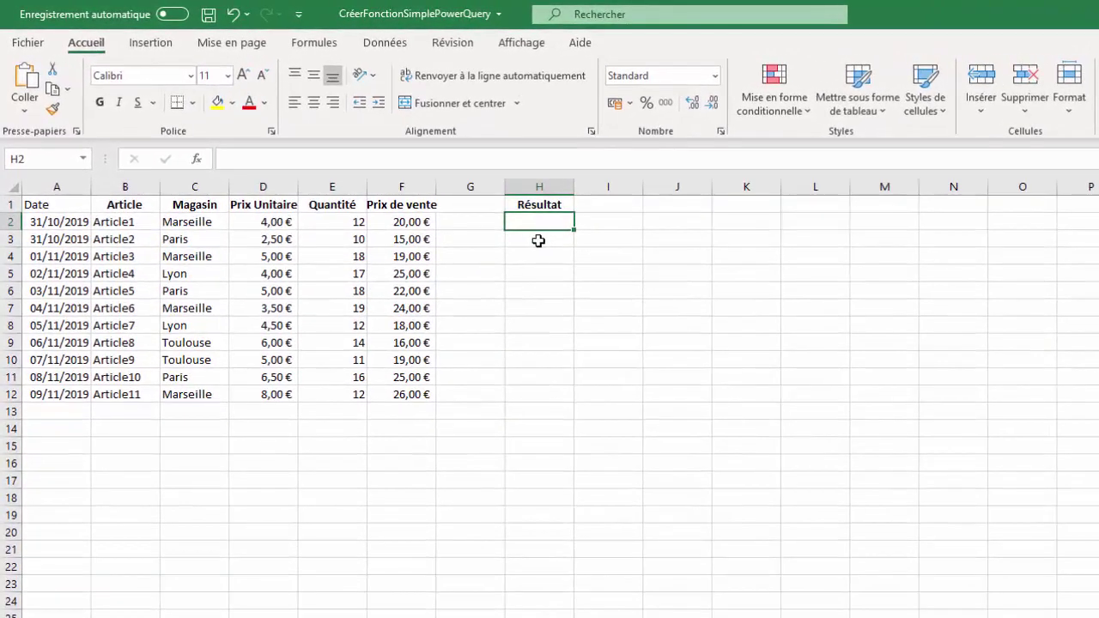
{"action": "type", "text": "="}
{"action": "key", "text": "Escape"}
{"action": "left_click_drag", "start_coordinate": [531, 225], "coordinate": [528, 392]}
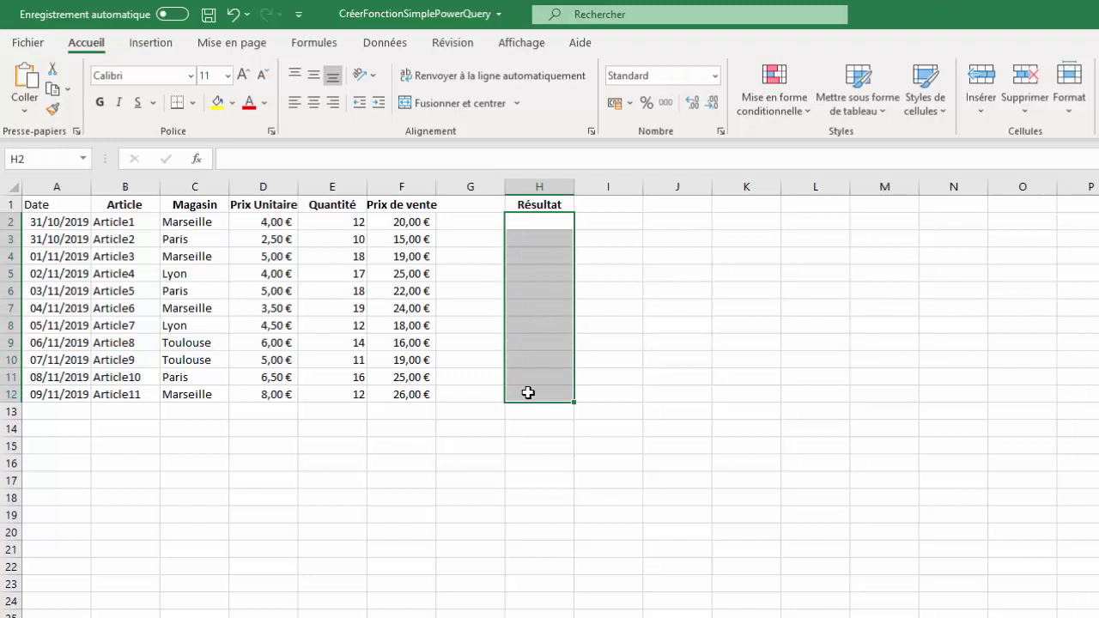
Fill the selected cells at once with =(F2-D2)*E2, giving 192,00 € to 216,00 €
{"action": "type", "text": "=("}
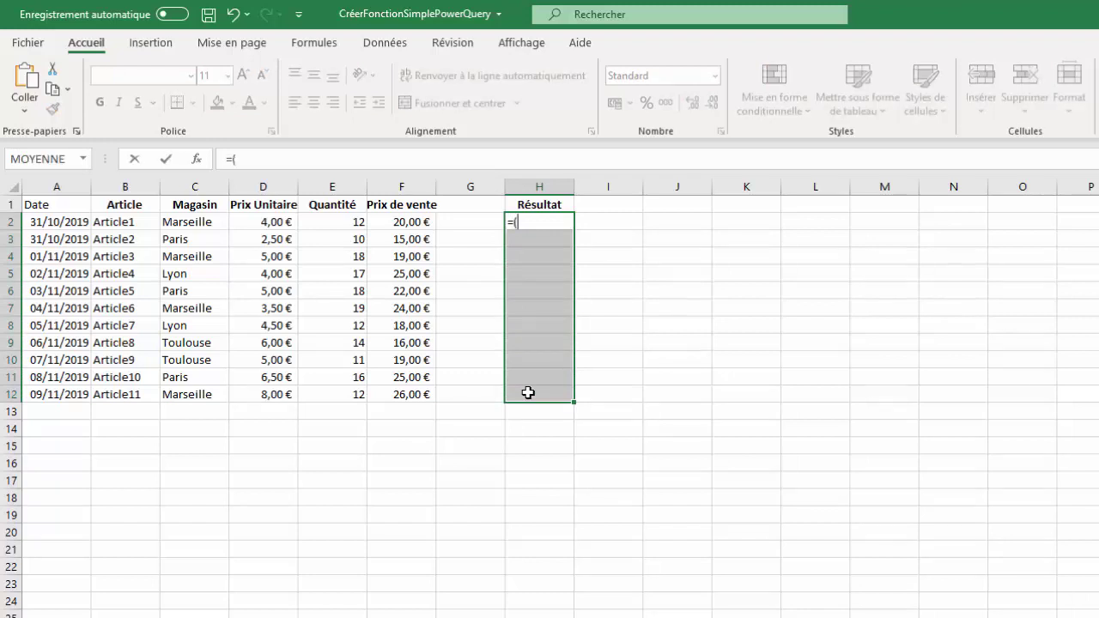
{"action": "left_click", "coordinate": [402, 225]}
{"action": "type", "text": "-"}
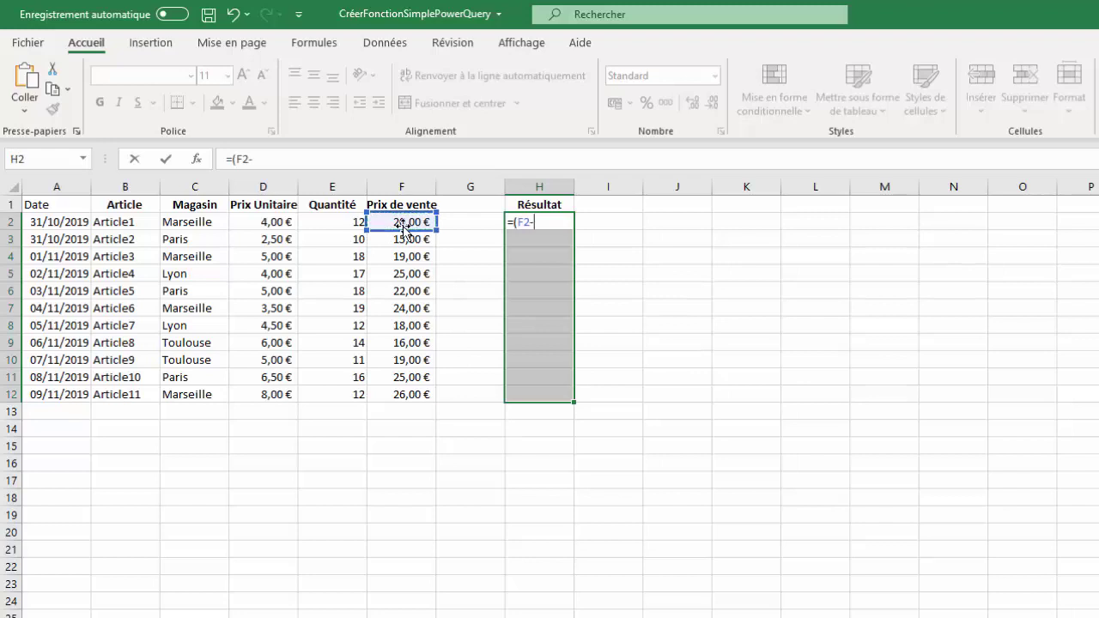
{"action": "left_click", "coordinate": [270, 222]}
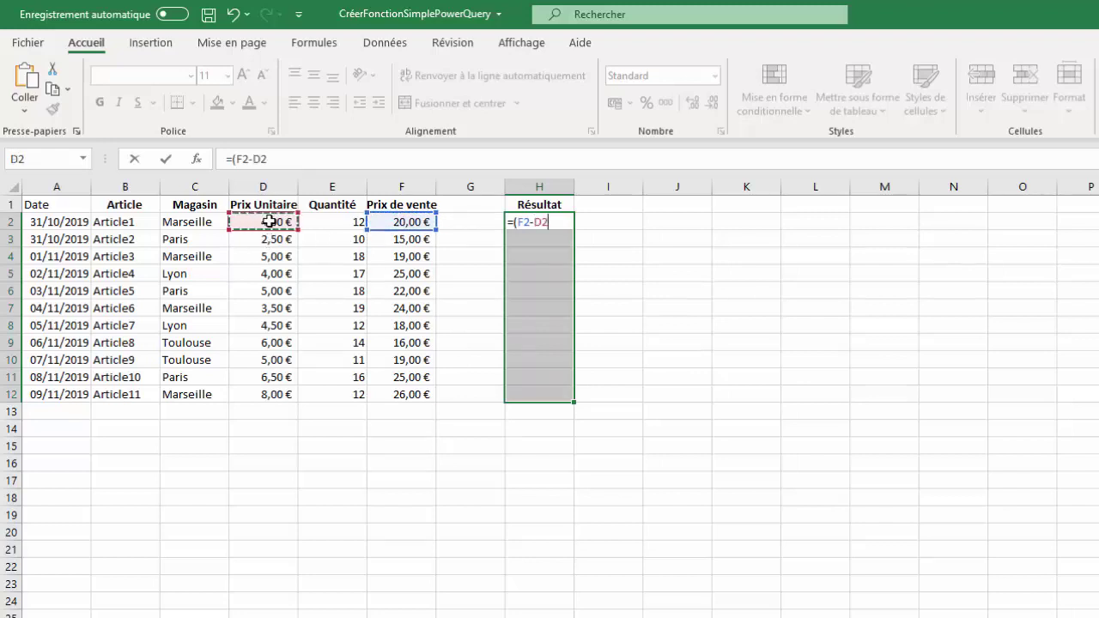
{"action": "type", "text": ")*"}
{"action": "left_click", "coordinate": [339, 225]}
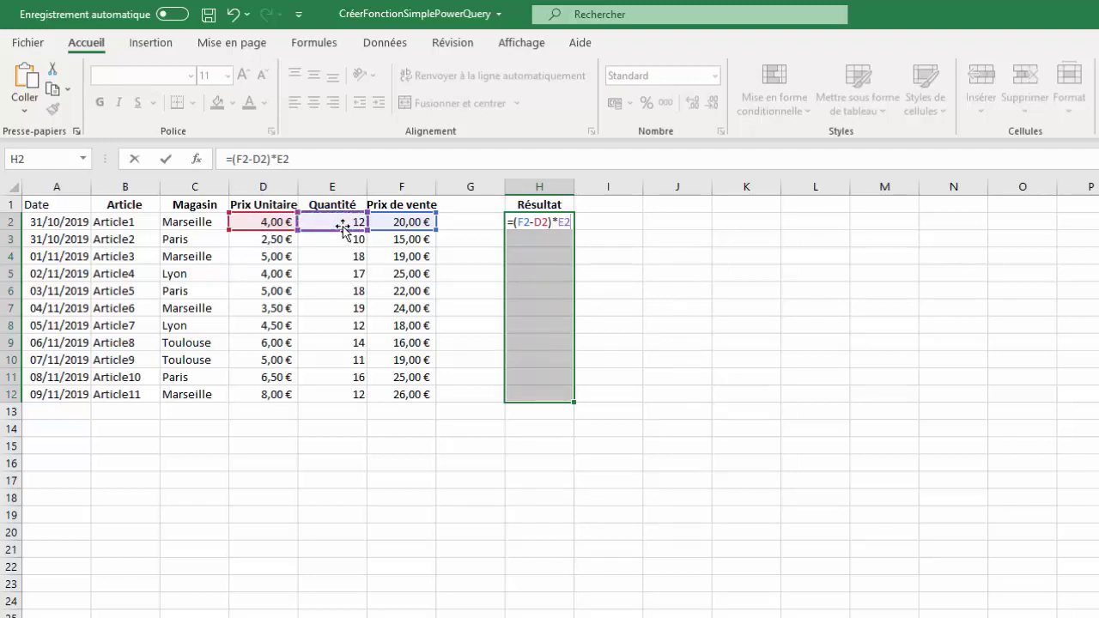
{"action": "key", "text": "ctrl+Return"}
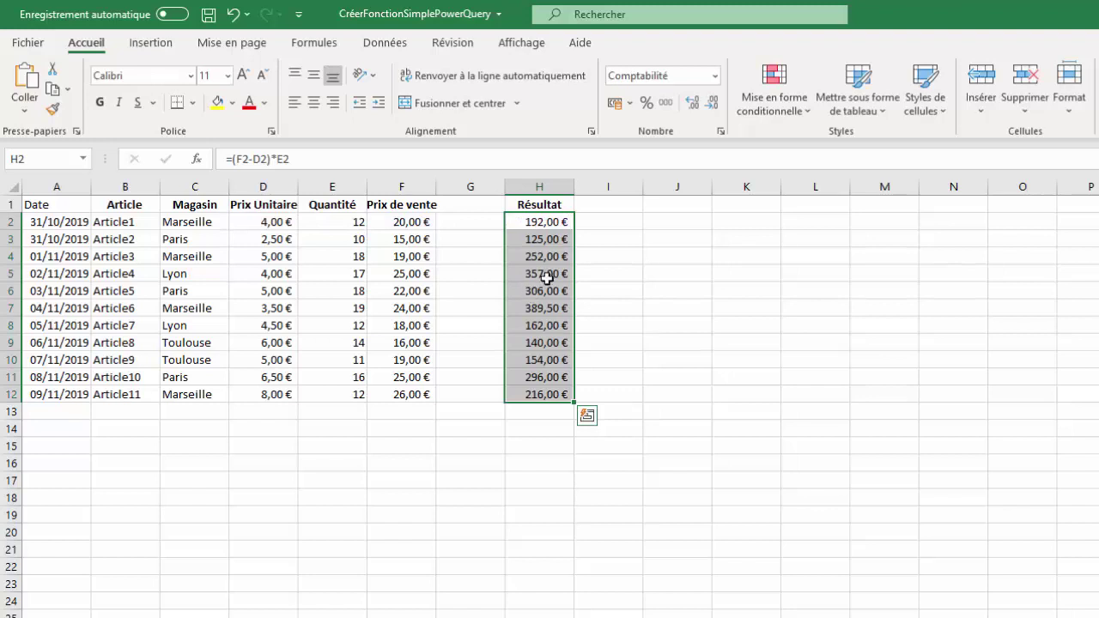
{"action": "left_click", "coordinate": [547, 276]}
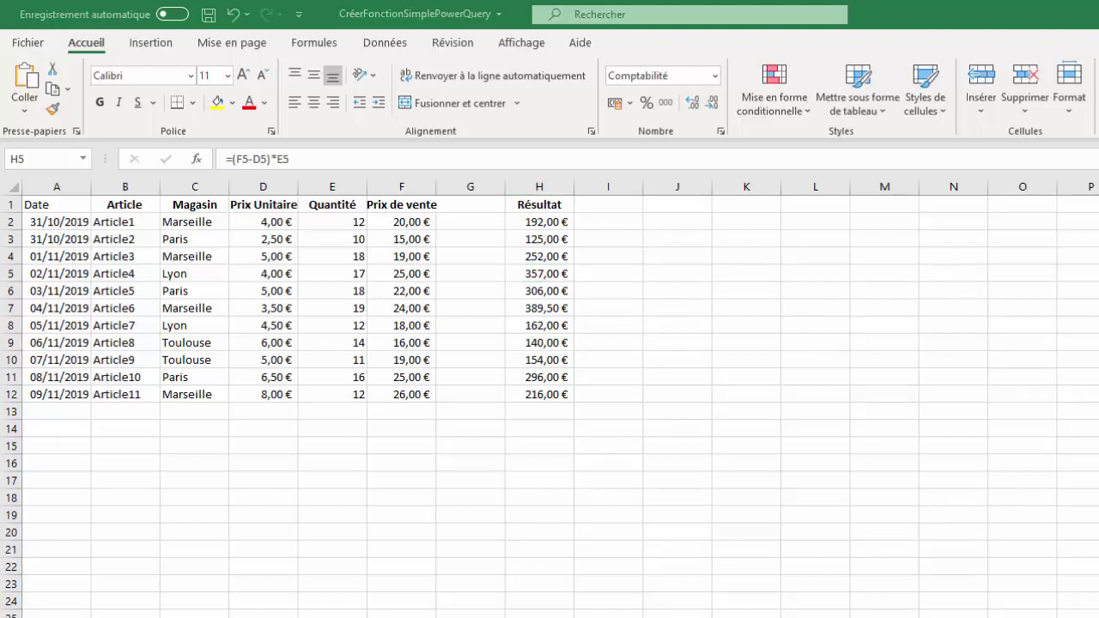
Create a Requête vide from Obtenir des données > À partir d'autres sources on the Données tab
{"action": "left_click", "coordinate": [394, 45]}
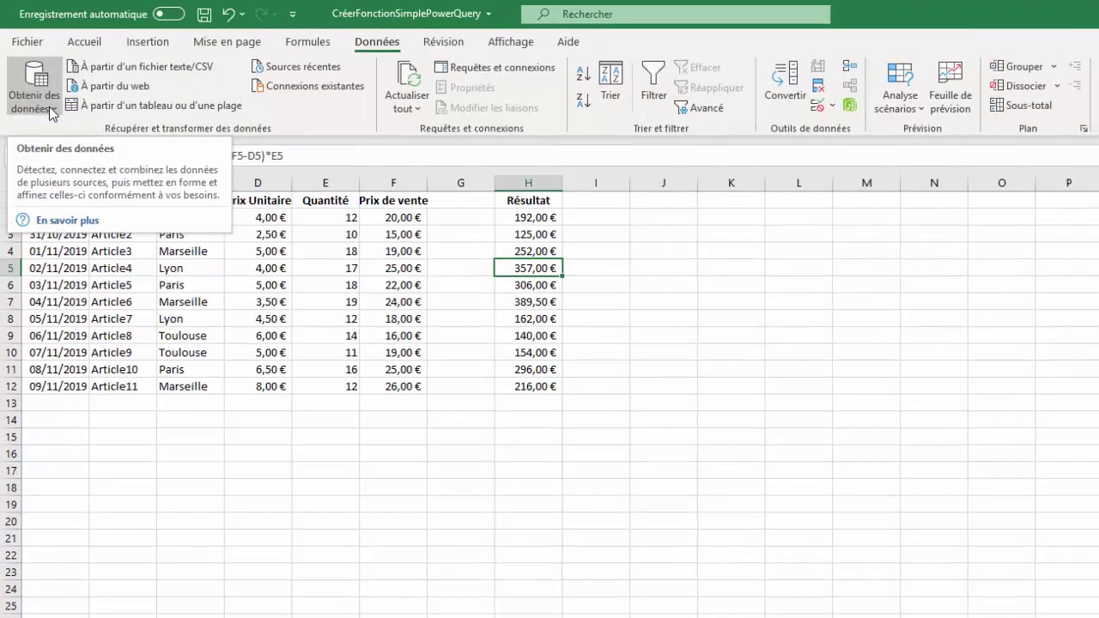
{"action": "left_click", "coordinate": [49, 107]}
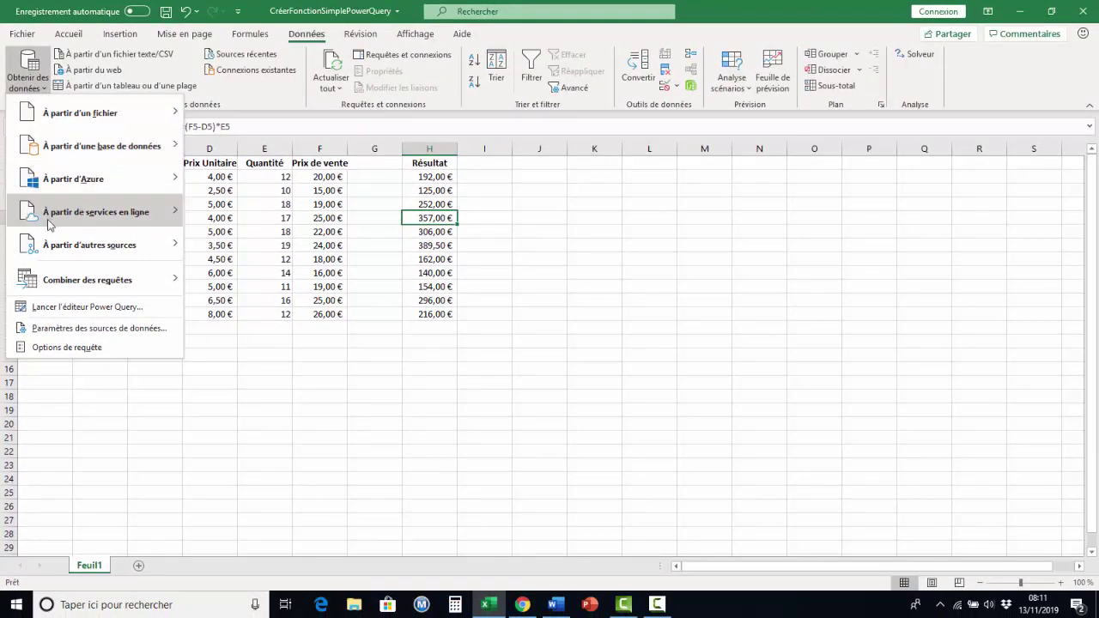
{"action": "mouse_move", "coordinate": [65, 271]}
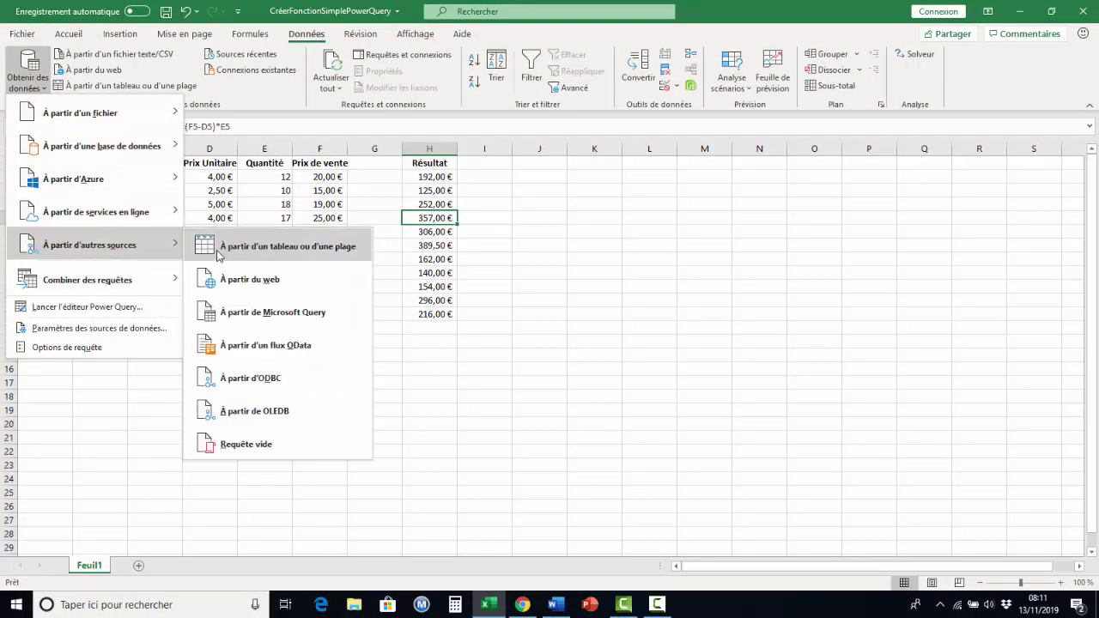
{"action": "left_click", "coordinate": [252, 446]}
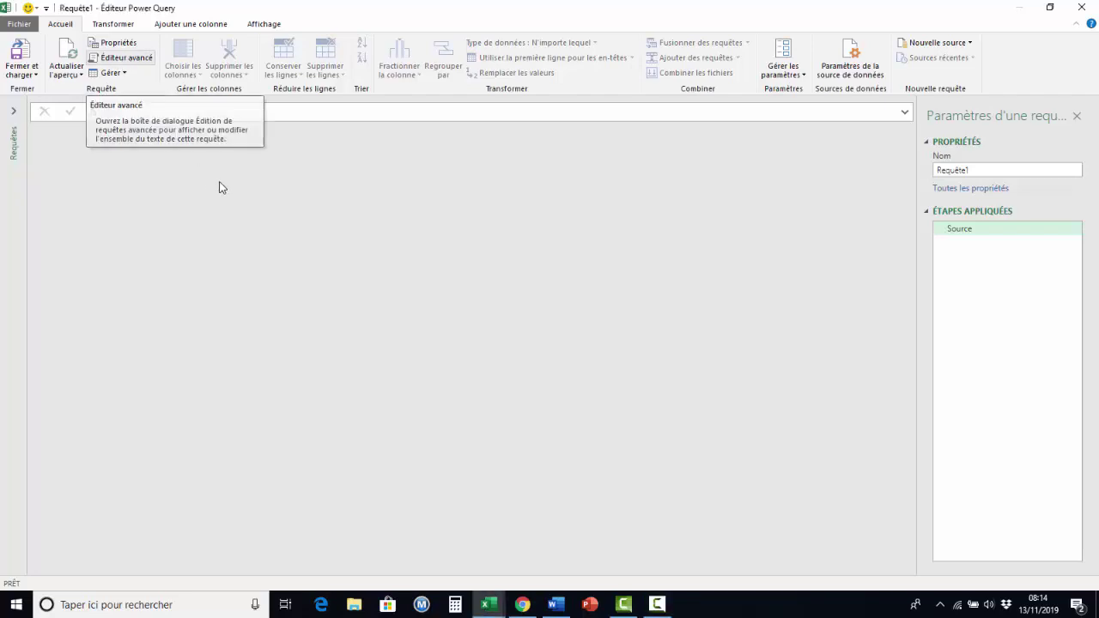
In the Advanced Editor, delete Requête1's default Source code so only let remains
{"action": "left_click", "coordinate": [129, 59]}
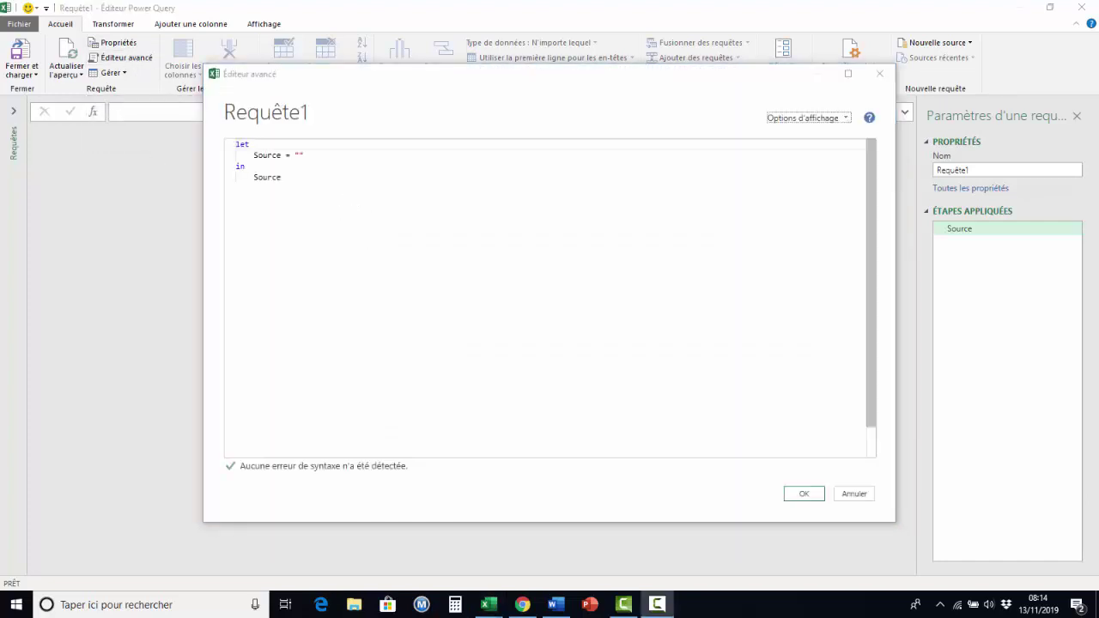
{"action": "left_click", "coordinate": [253, 156]}
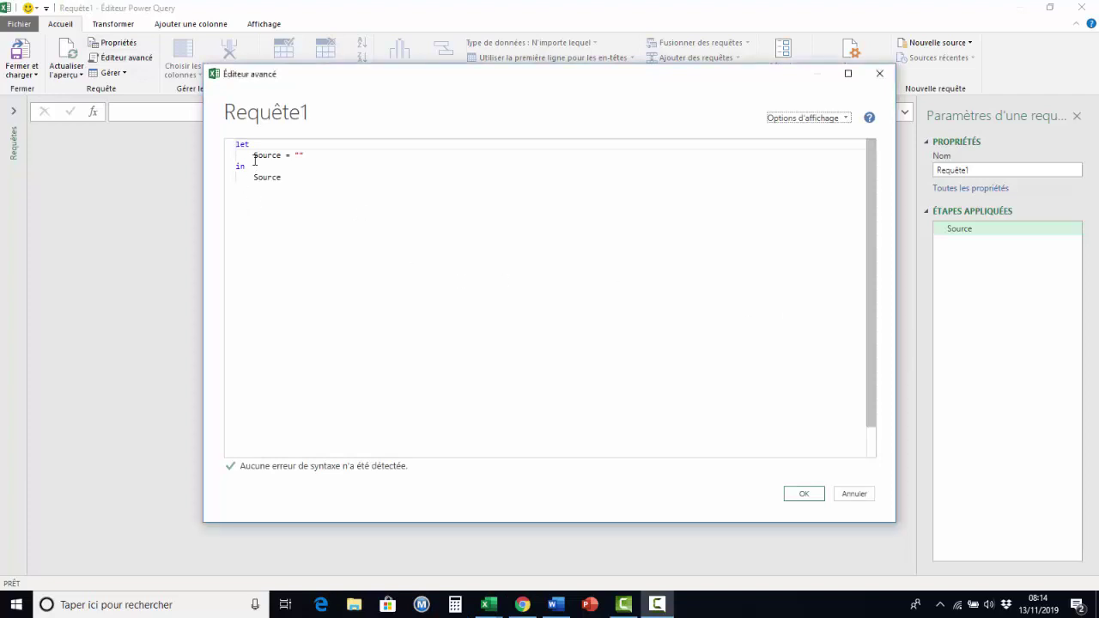
{"action": "left_click", "coordinate": [302, 187], "text": "shift"}
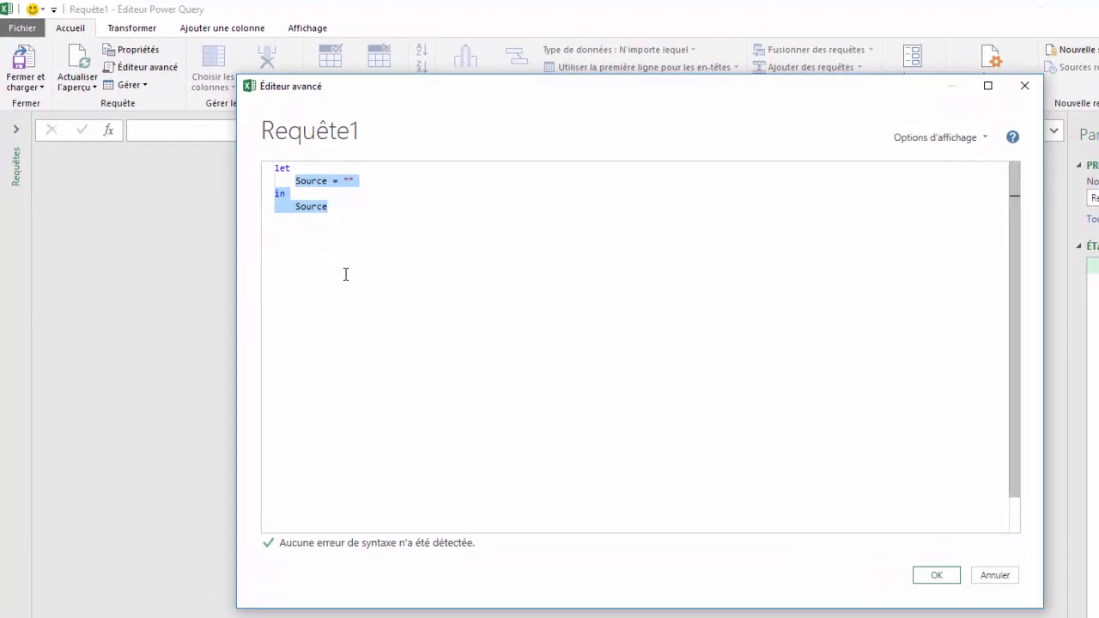
{"action": "key", "text": "Delete"}
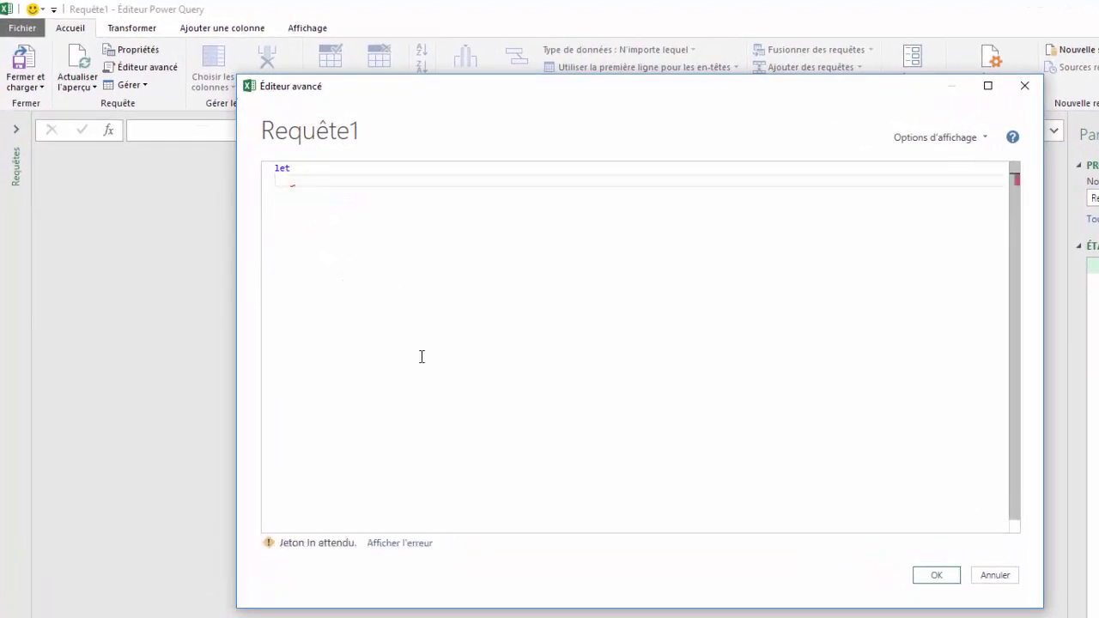
{"action": "left_click", "coordinate": [305, 170]}
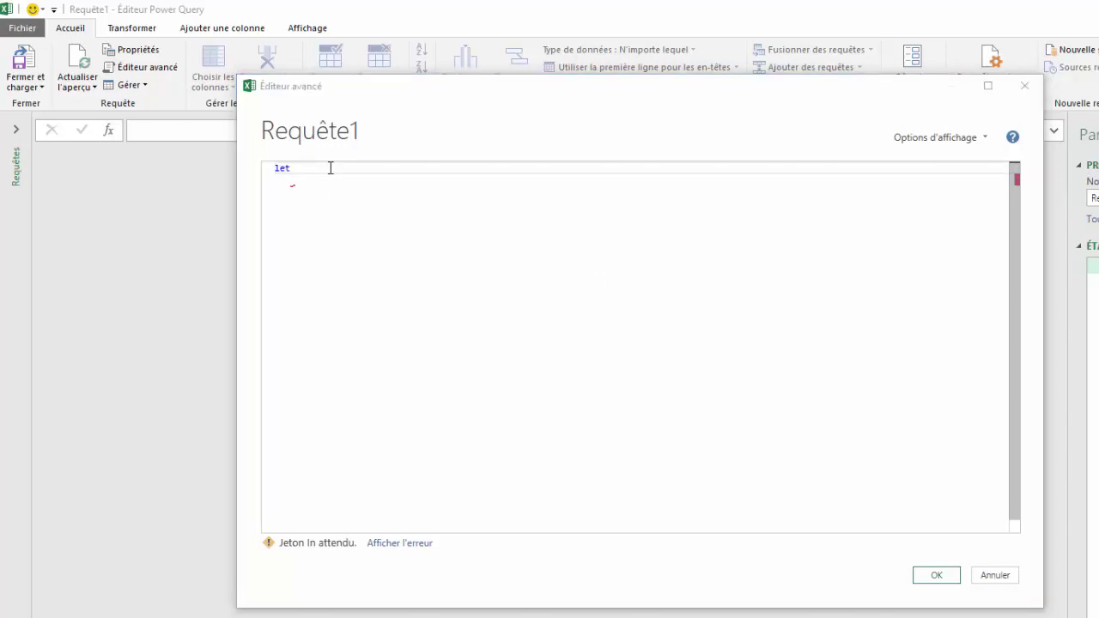
{"action": "left_click", "coordinate": [331, 168]}
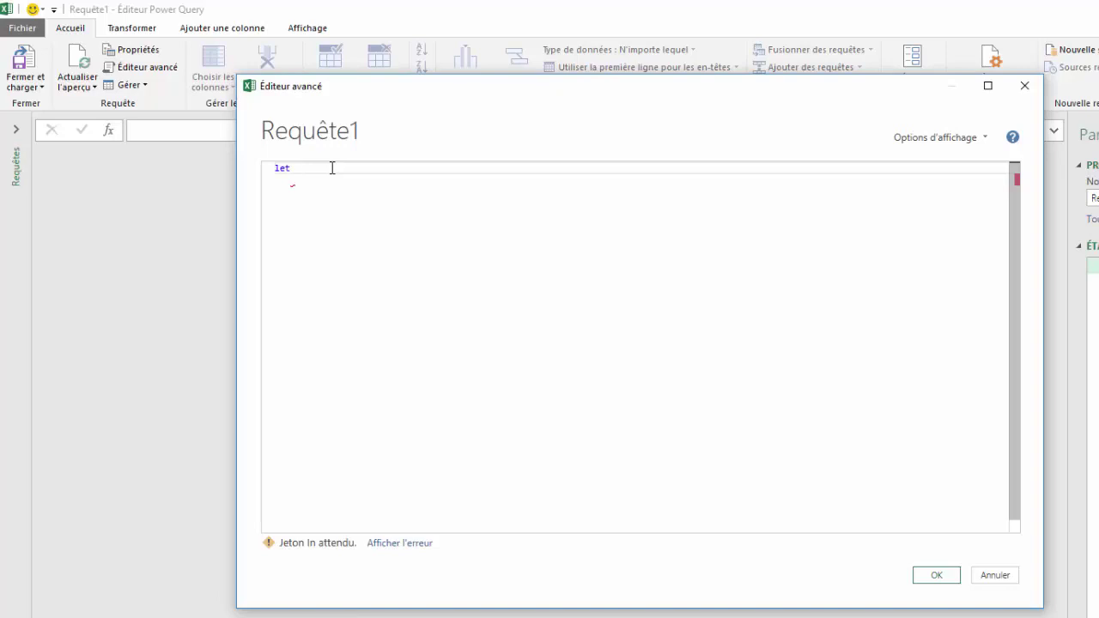
Write the header Resultat = (PrixUnitaire,PrixVente,Quantite) => after let, with two blank lines below
{"action": "type", "text": "Resu"}
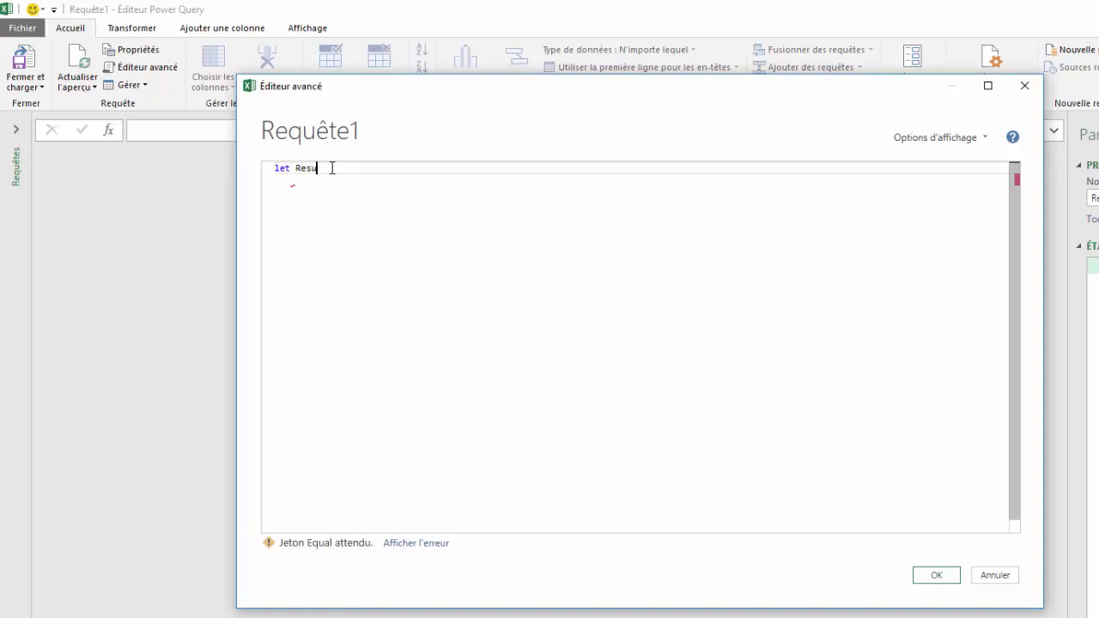
{"action": "type", "text": "ltat"}
{"action": "type", "text": " = "}
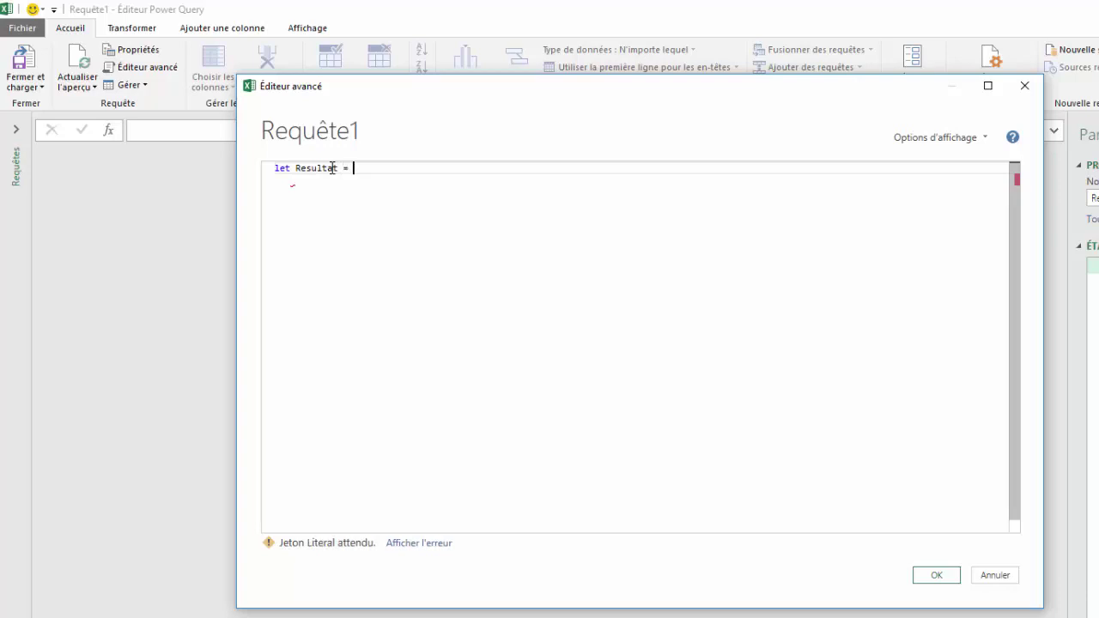
{"action": "type", "text": "("}
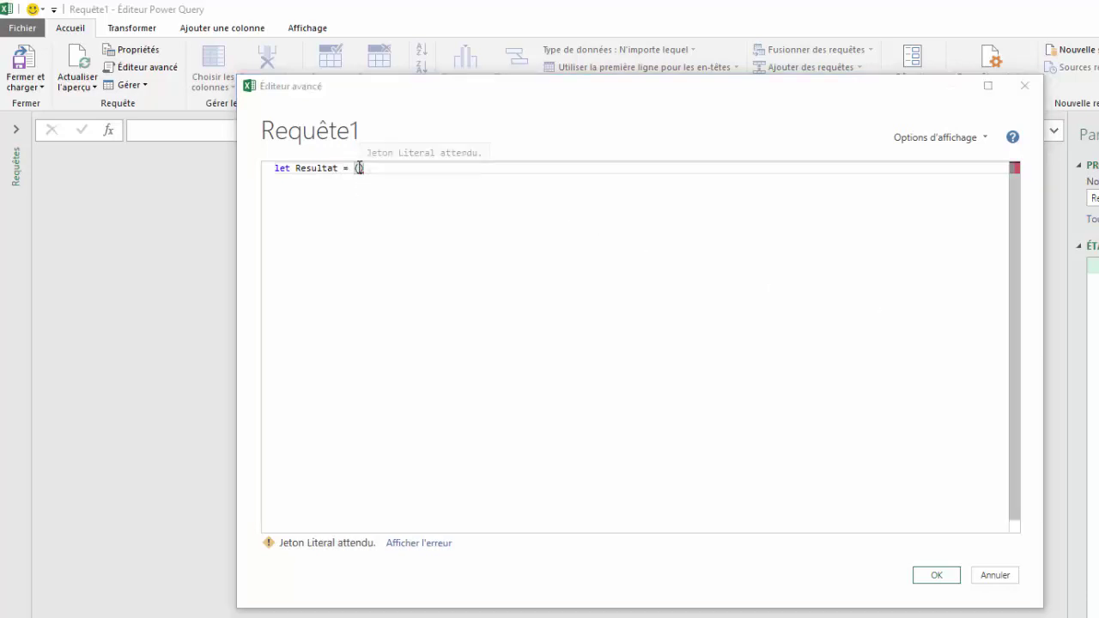
{"action": "left_click", "coordinate": [358, 168]}
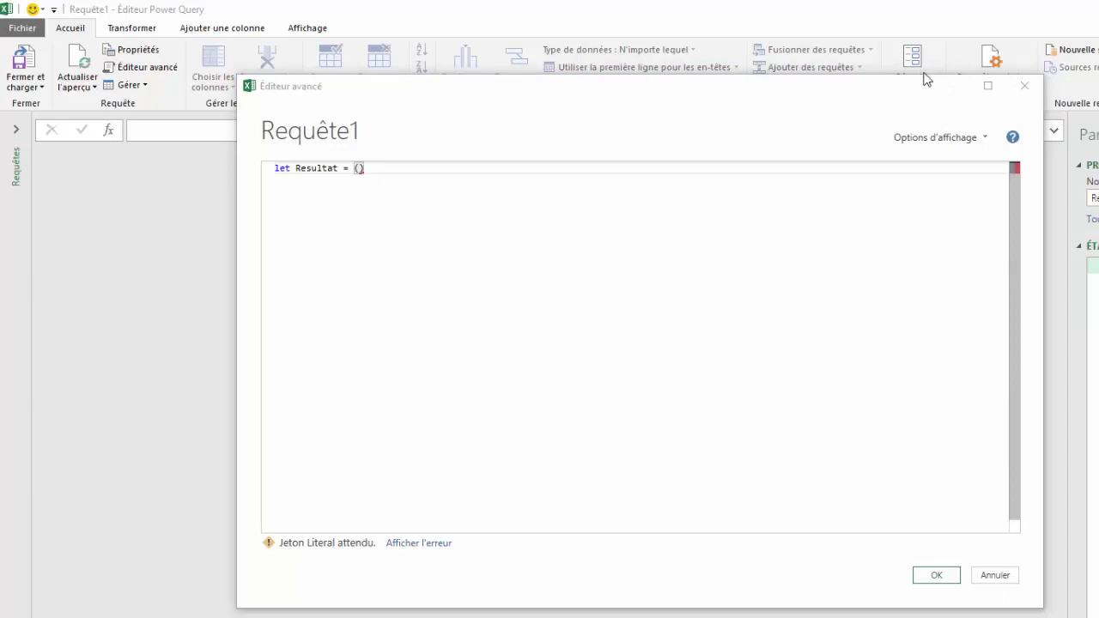
{"action": "left_click", "coordinate": [359, 168]}
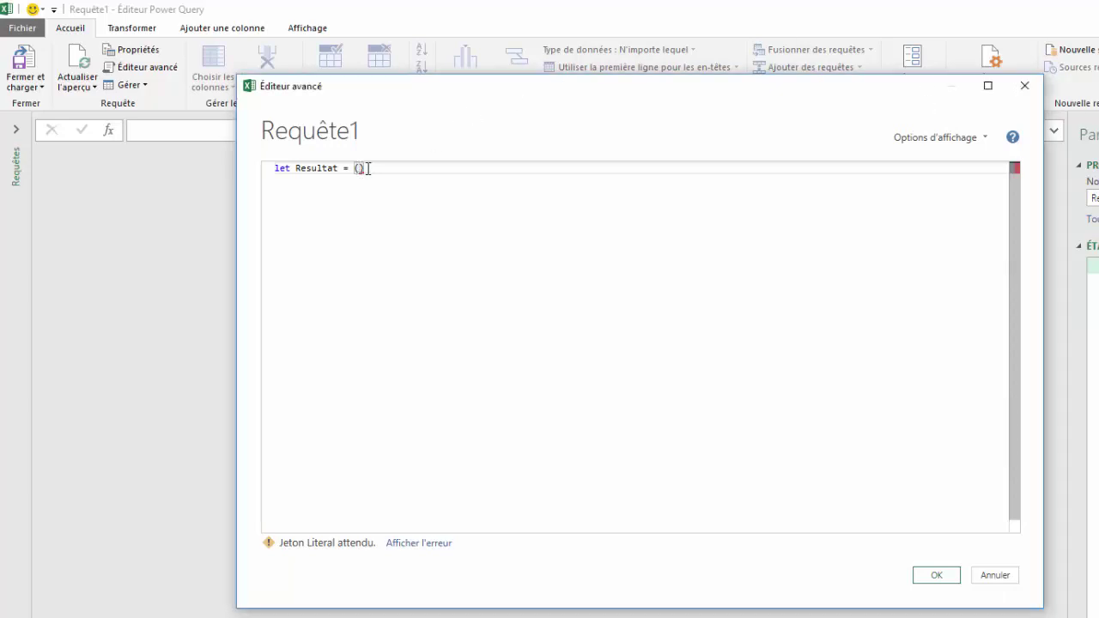
{"action": "type", "text": "Prix"}
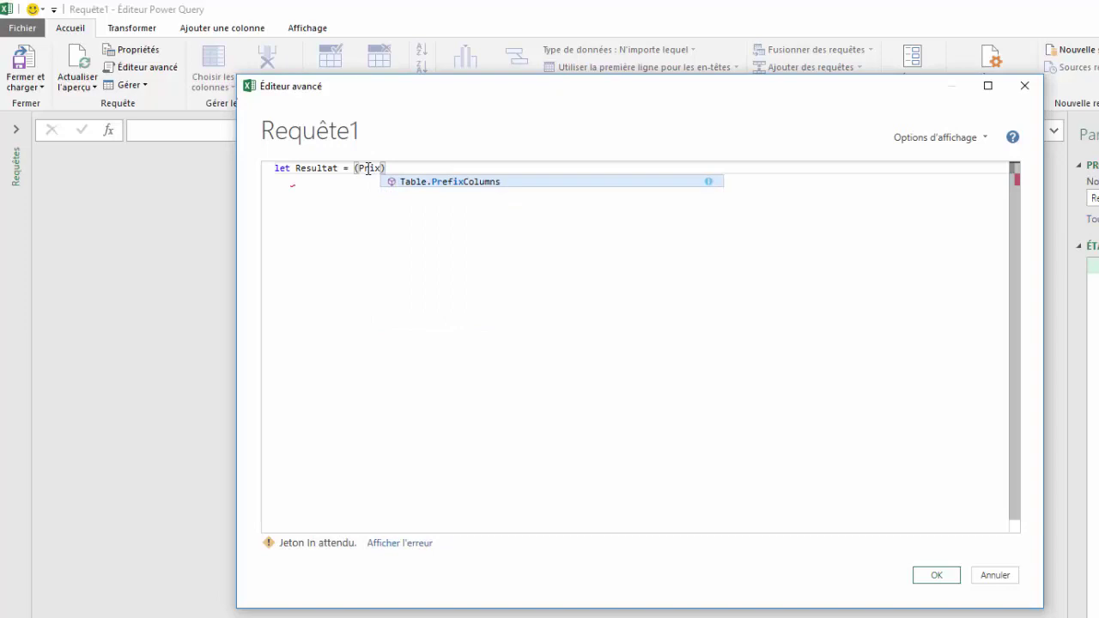
{"action": "type", "text": "Unitaire"}
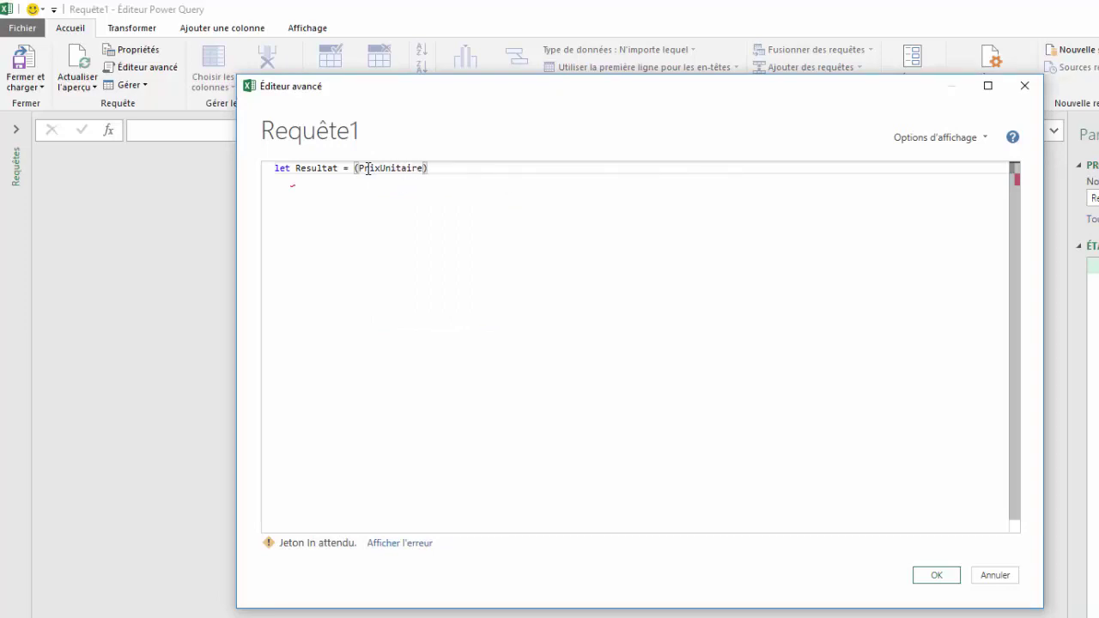
{"action": "type", "text": ","}
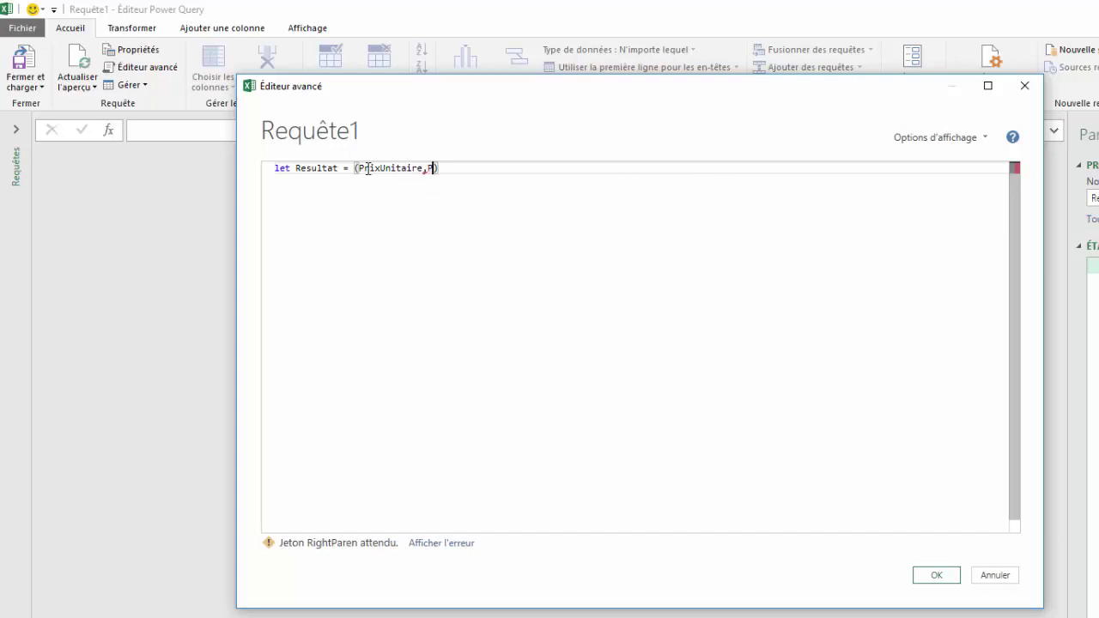
{"action": "type", "text": "Prix"}
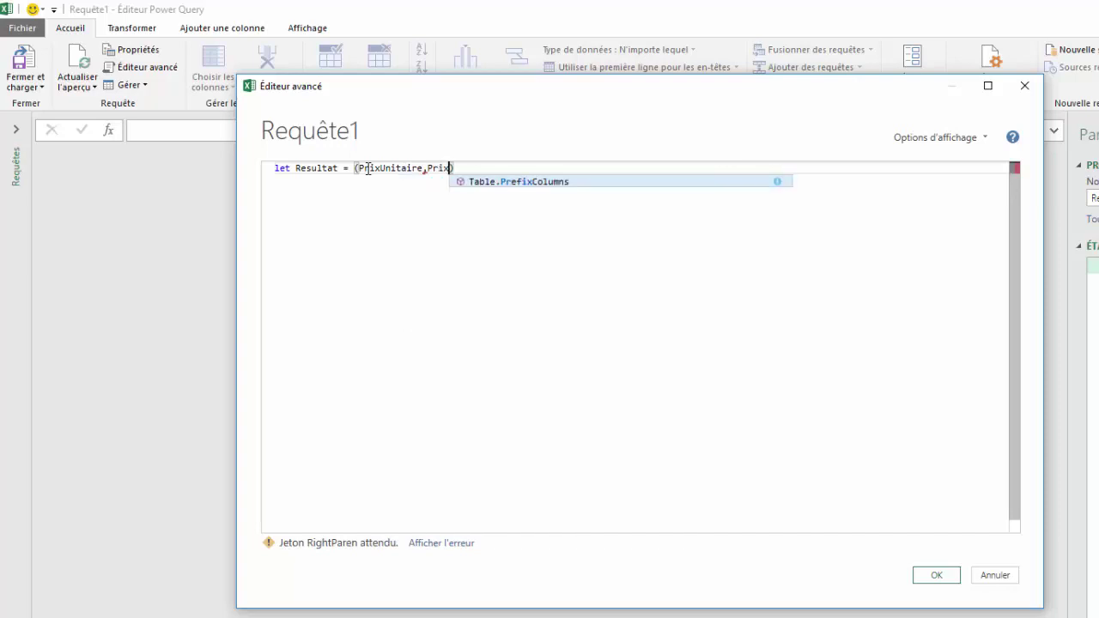
{"action": "type", "text": "Vente,"}
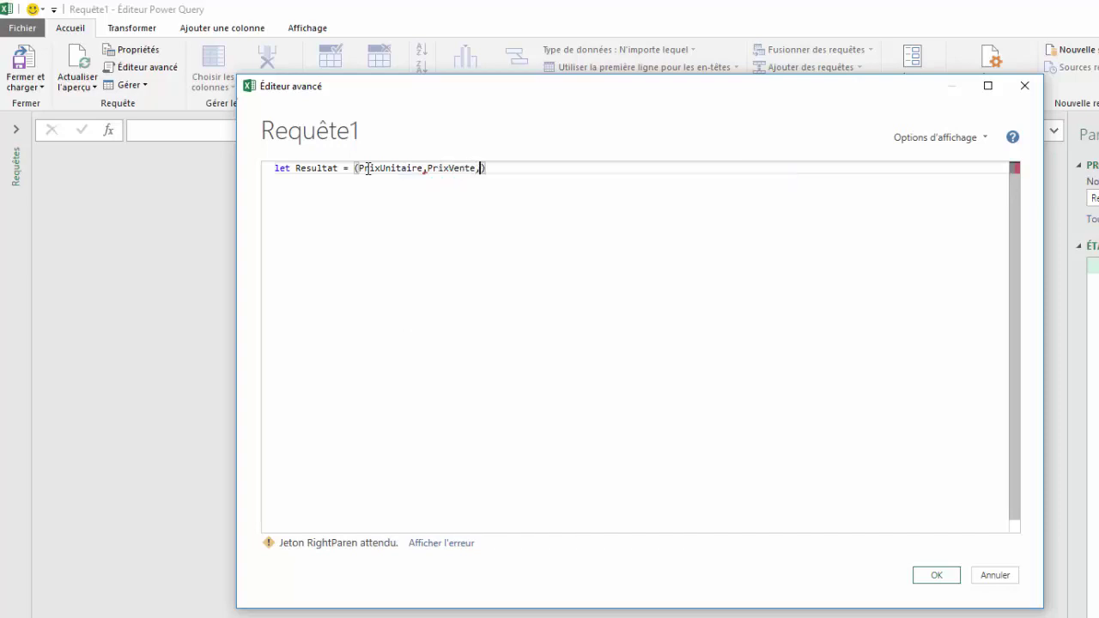
{"action": "type", "text": "Quanti"}
{"action": "type", "text": "te"}
{"action": "type", "text": ")"}
{"action": "type", "text": " ="}
{"action": "type", "text": ">"}
{"action": "key", "text": "Return"}
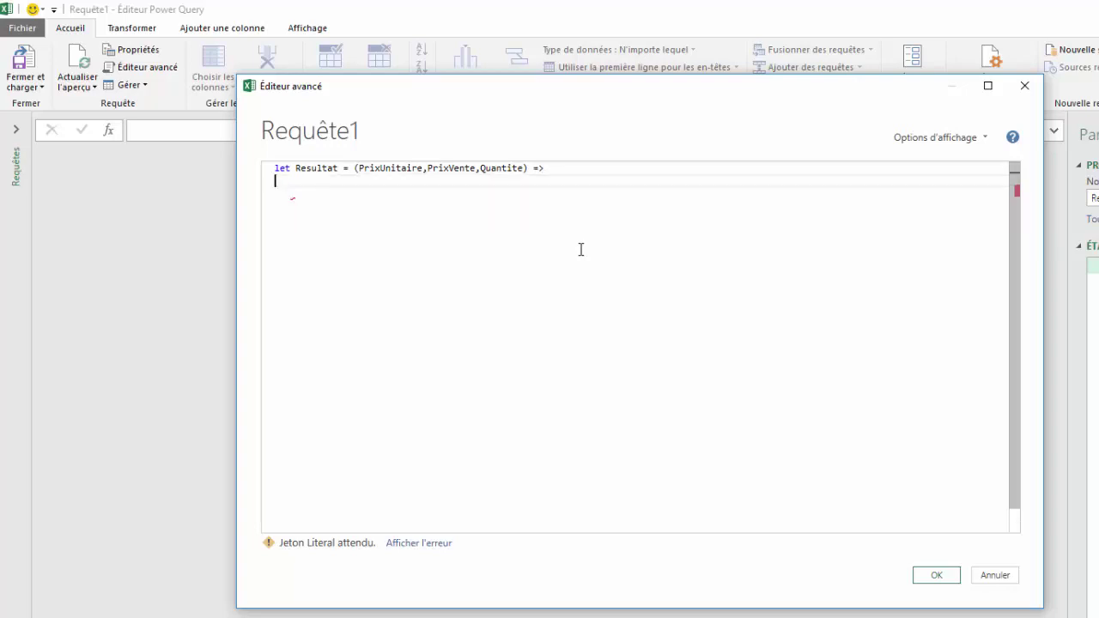
{"action": "key", "text": "Return"}
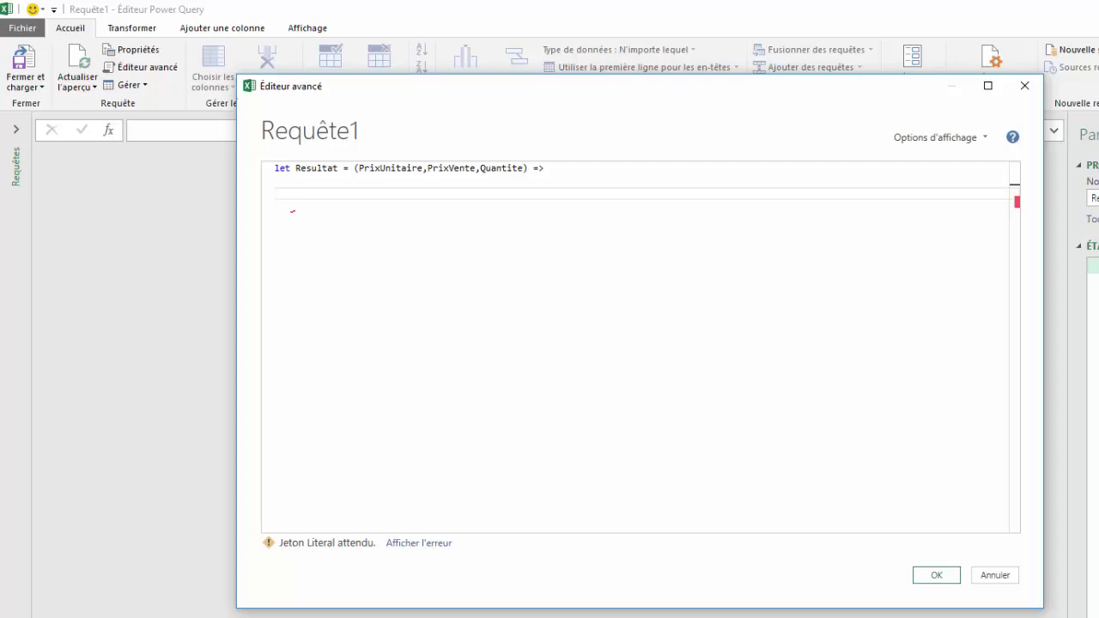
Write the function body (PrixVente-PrixUnitaire)*Quantite
{"action": "type", "text": "("}
{"action": "type", "text": "Prix"}
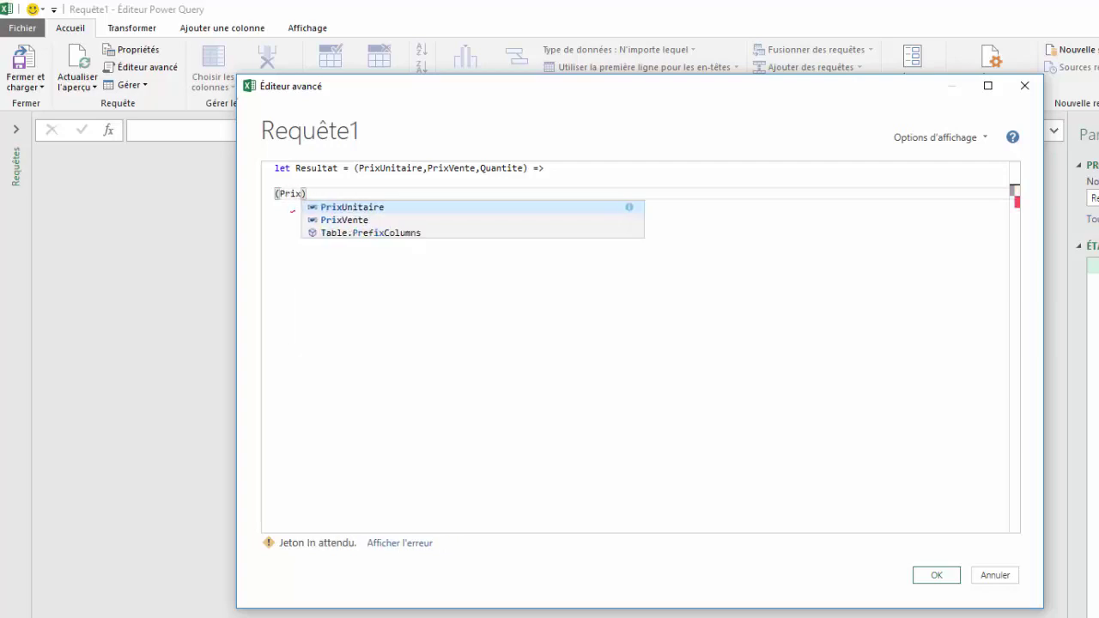
{"action": "type", "text": "Vente"}
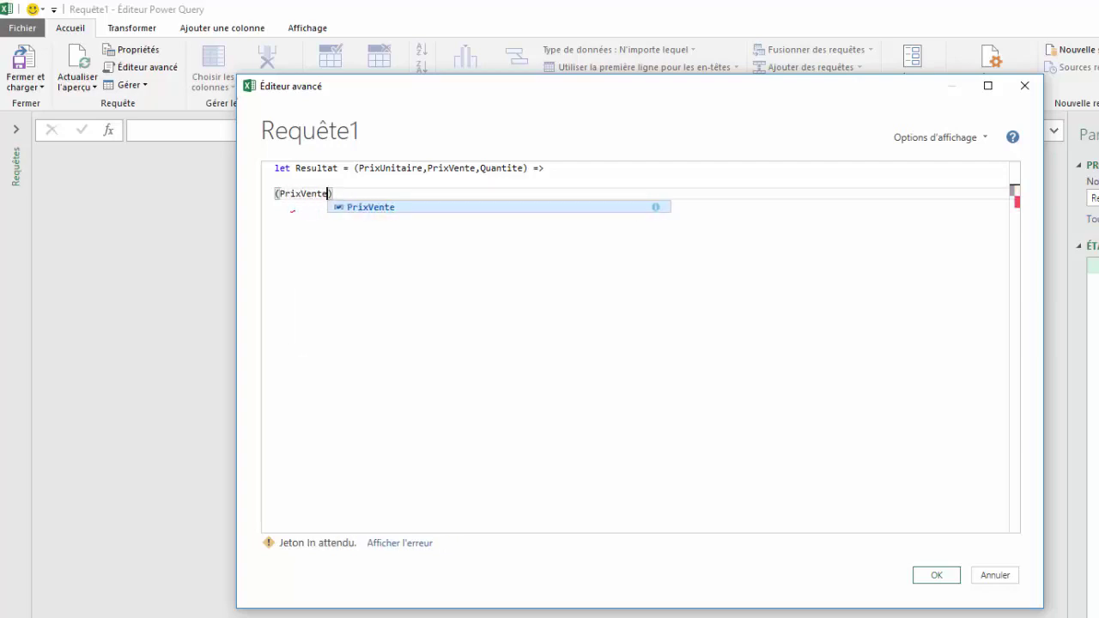
{"action": "type", "text": "-"}
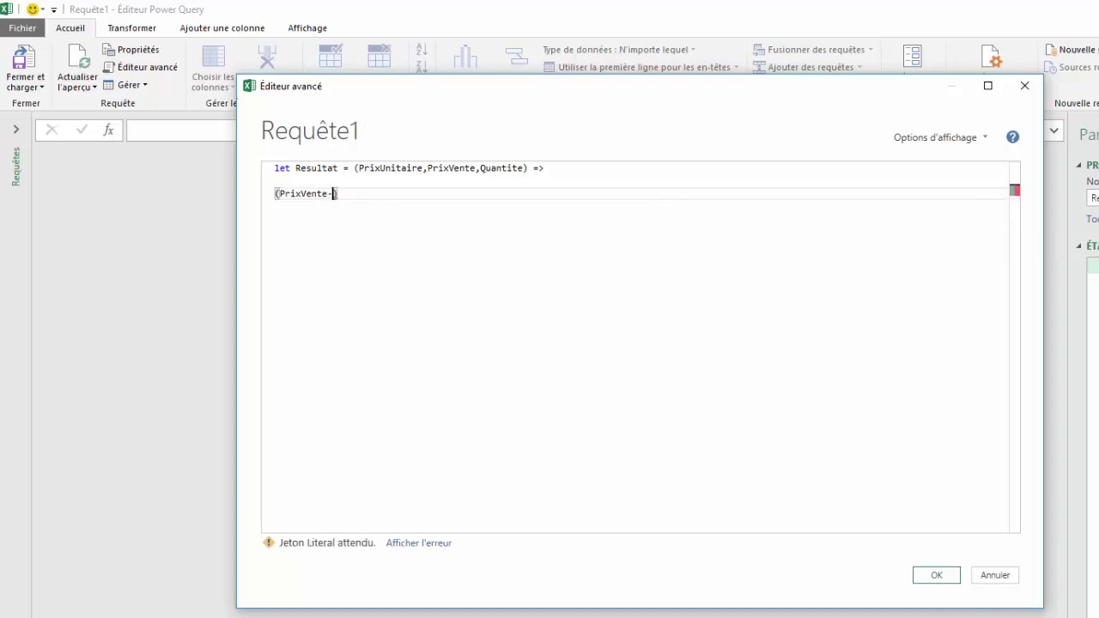
{"action": "type", "text": "PrixU"}
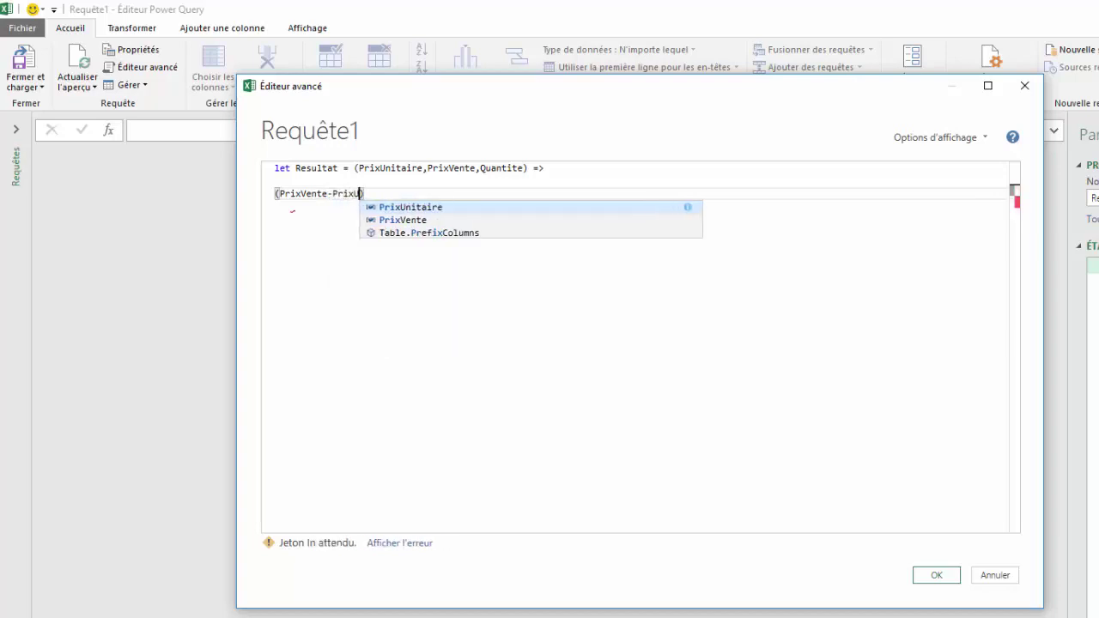
{"action": "type", "text": "nitaire"}
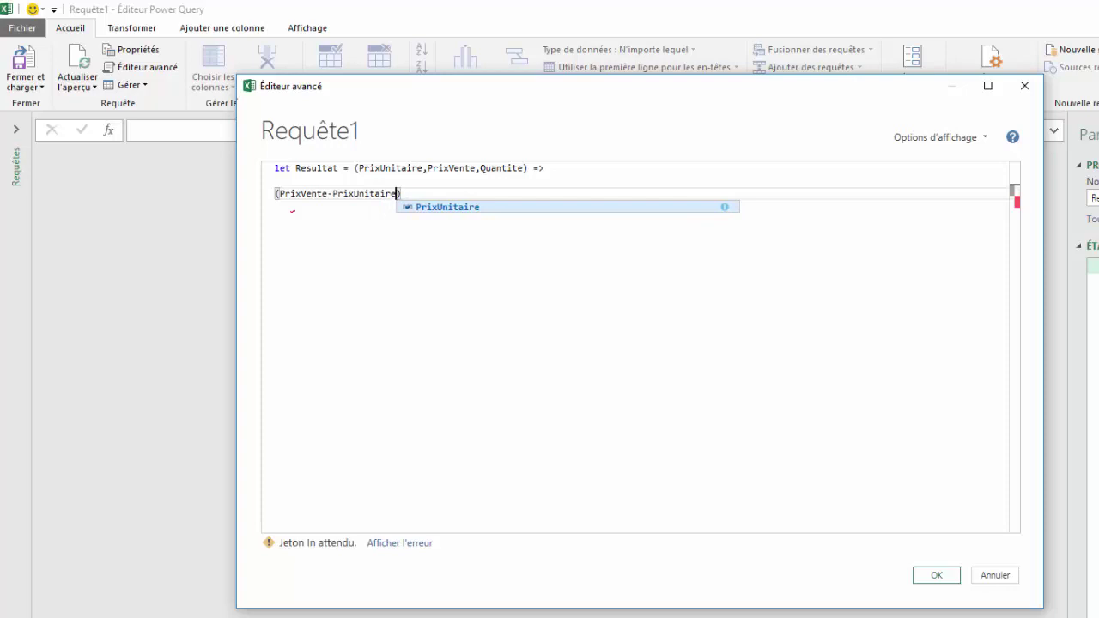
{"action": "left_click", "coordinate": [411, 196]}
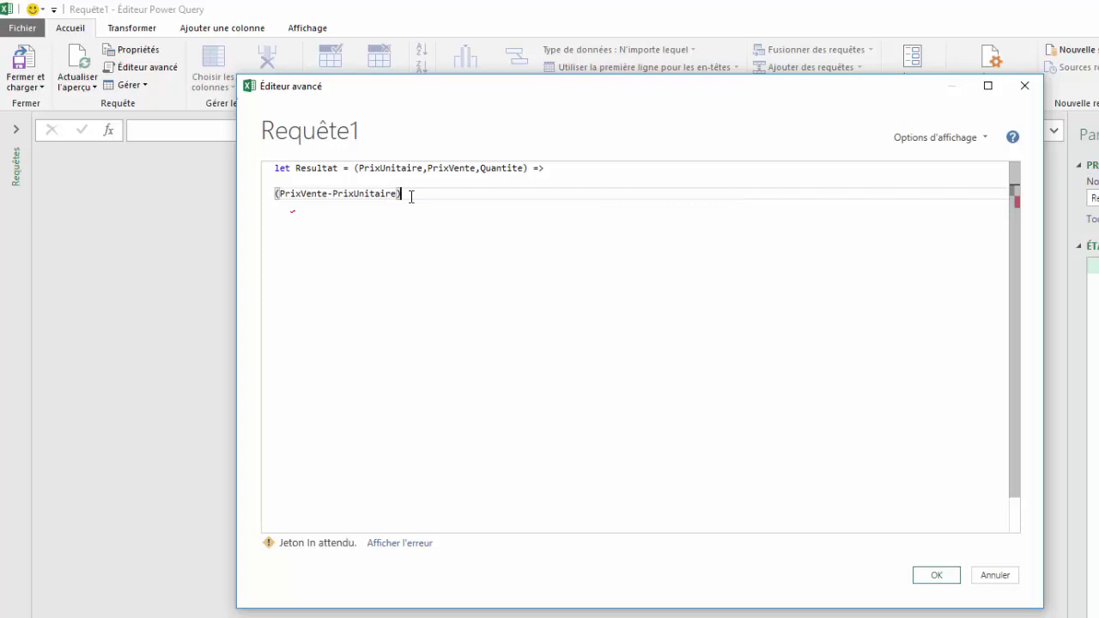
{"action": "type", "text": "*"}
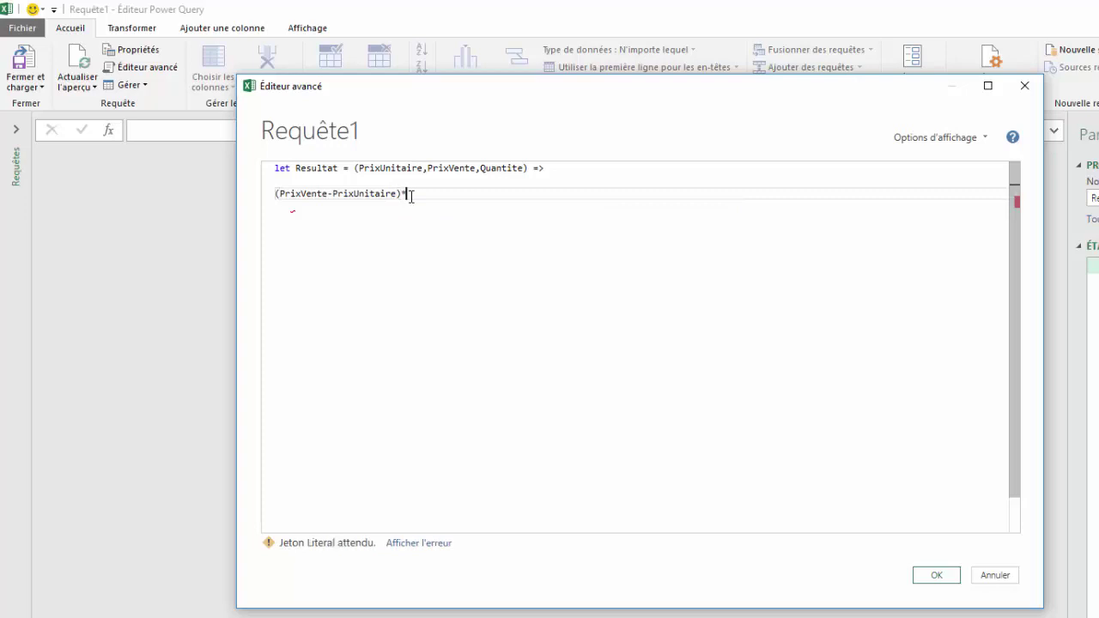
{"action": "type", "text": "Quantit"}
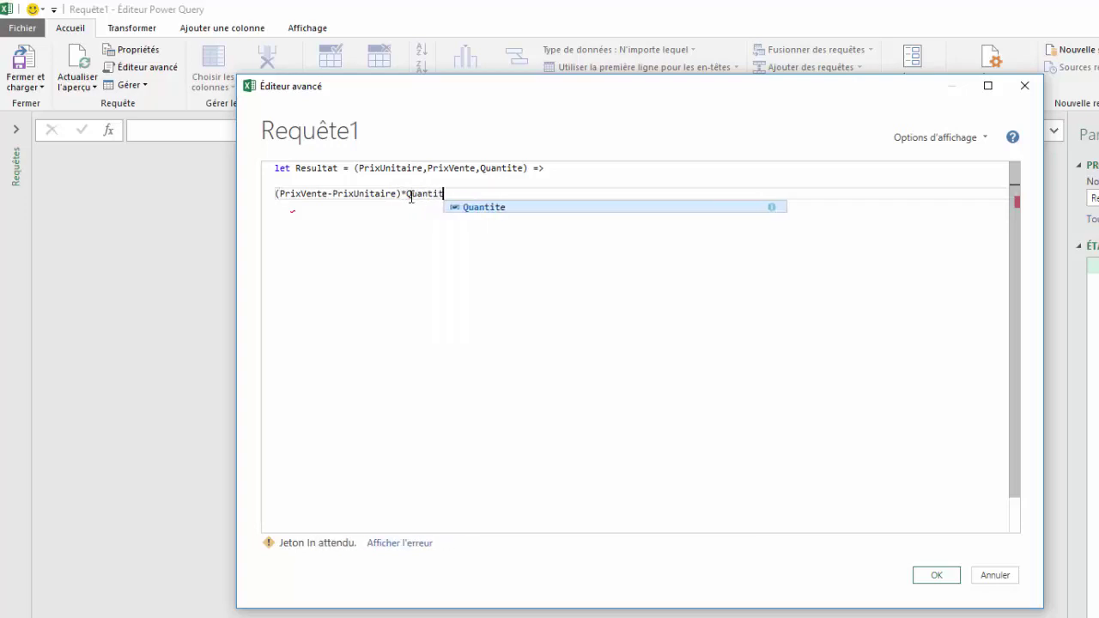
{"action": "type", "text": "e"}
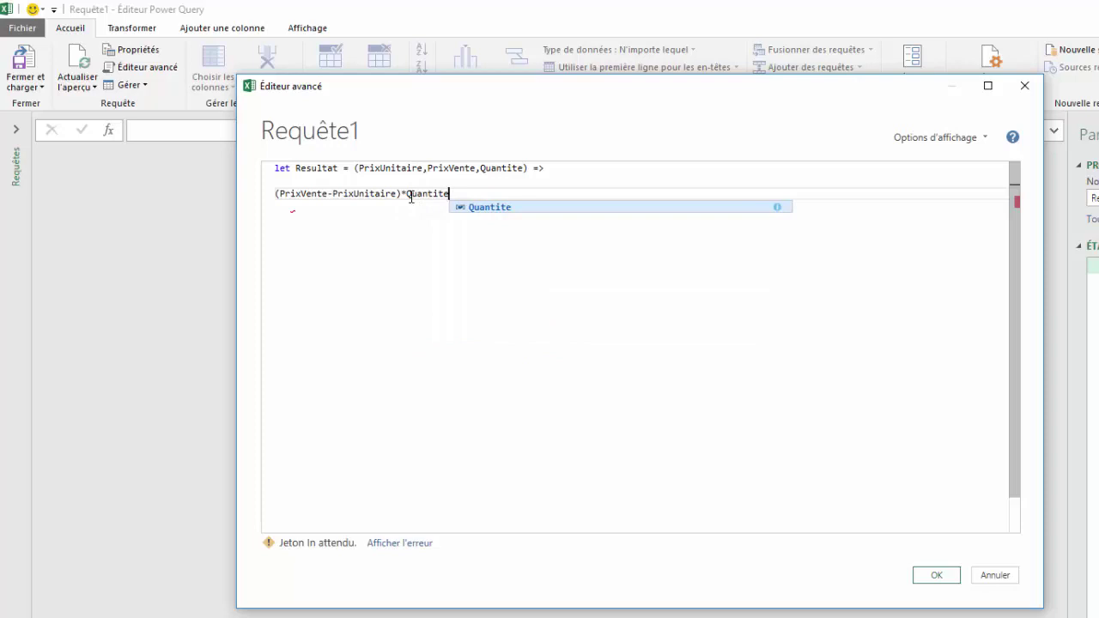
{"action": "key", "text": "Escape"}
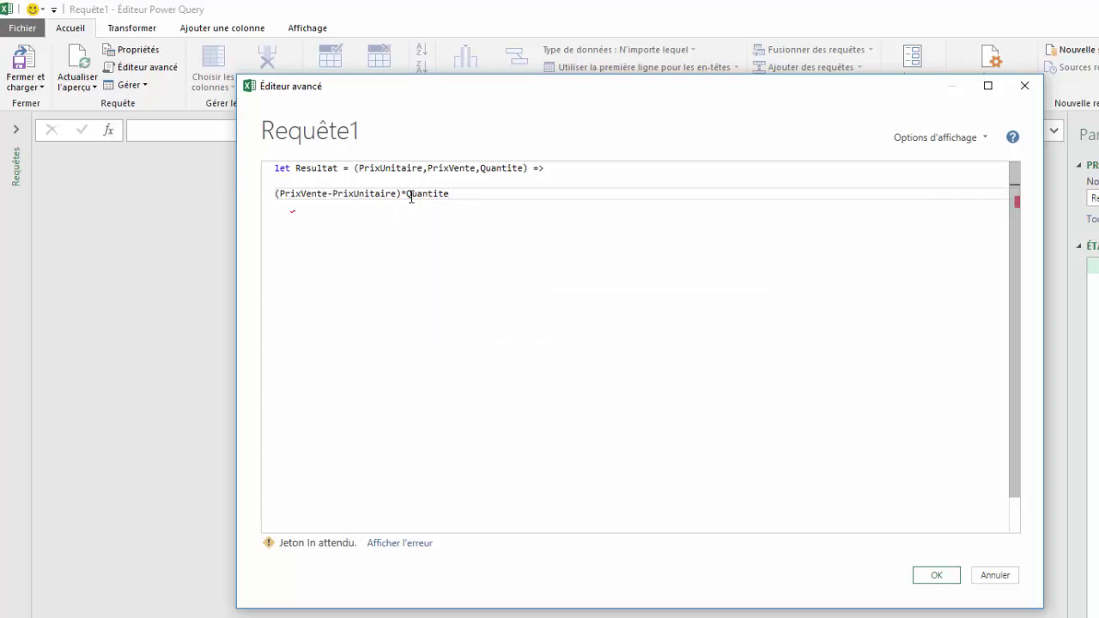
{"action": "key", "text": "Return"}
{"action": "key", "text": "Return"}
Add the closing line 'in Resultat' with a lowercase in, and save the code
{"action": "type", "text": "I"}
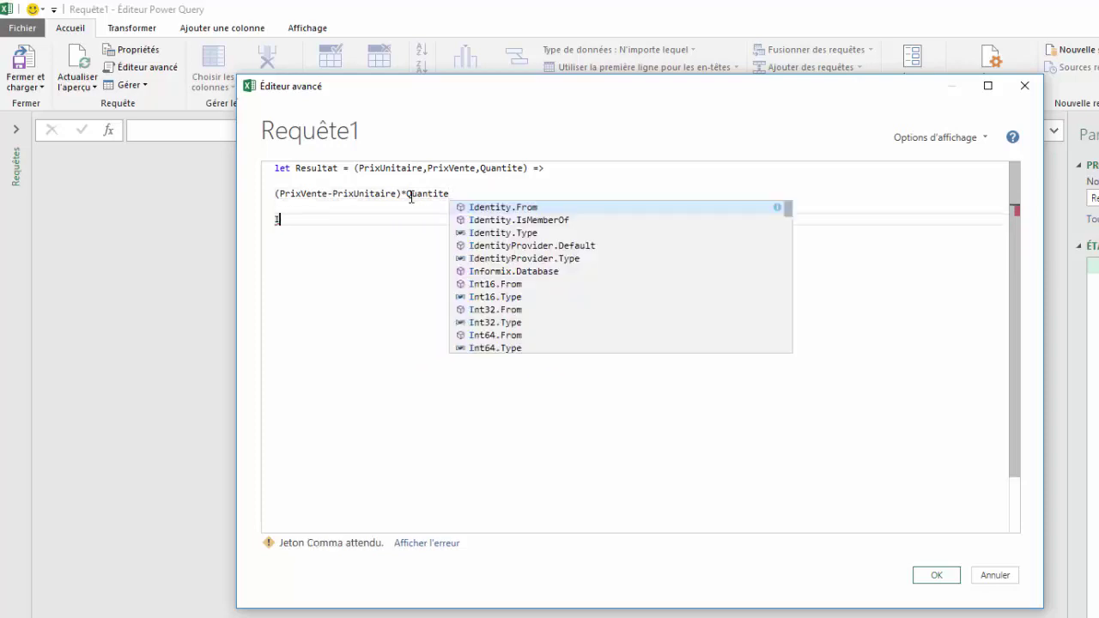
{"action": "type", "text": "n Res"}
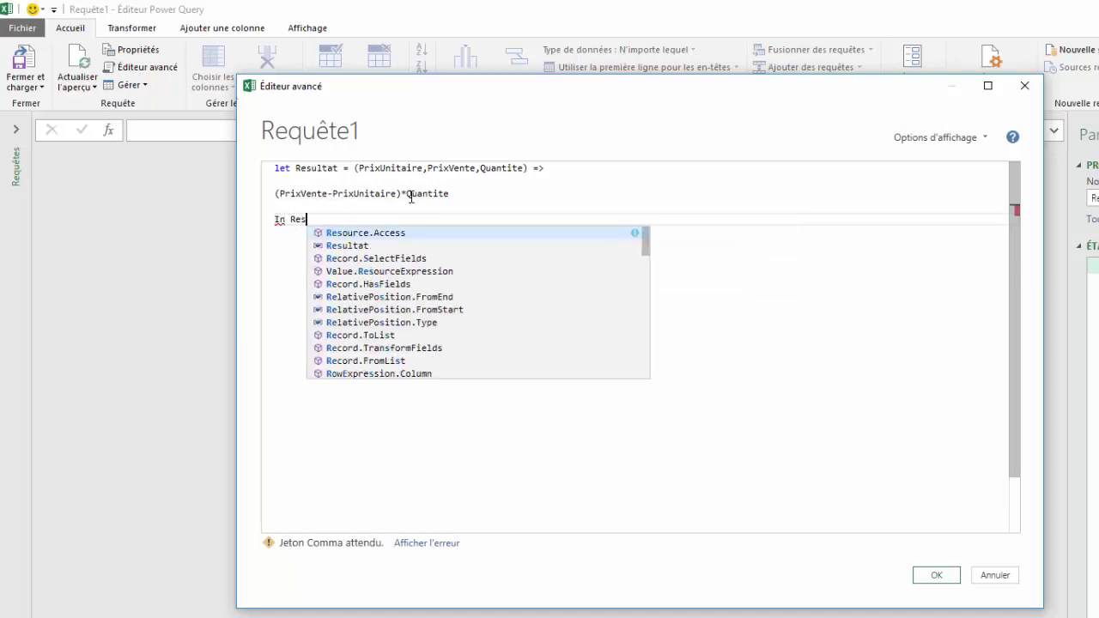
{"action": "type", "text": "ultat"}
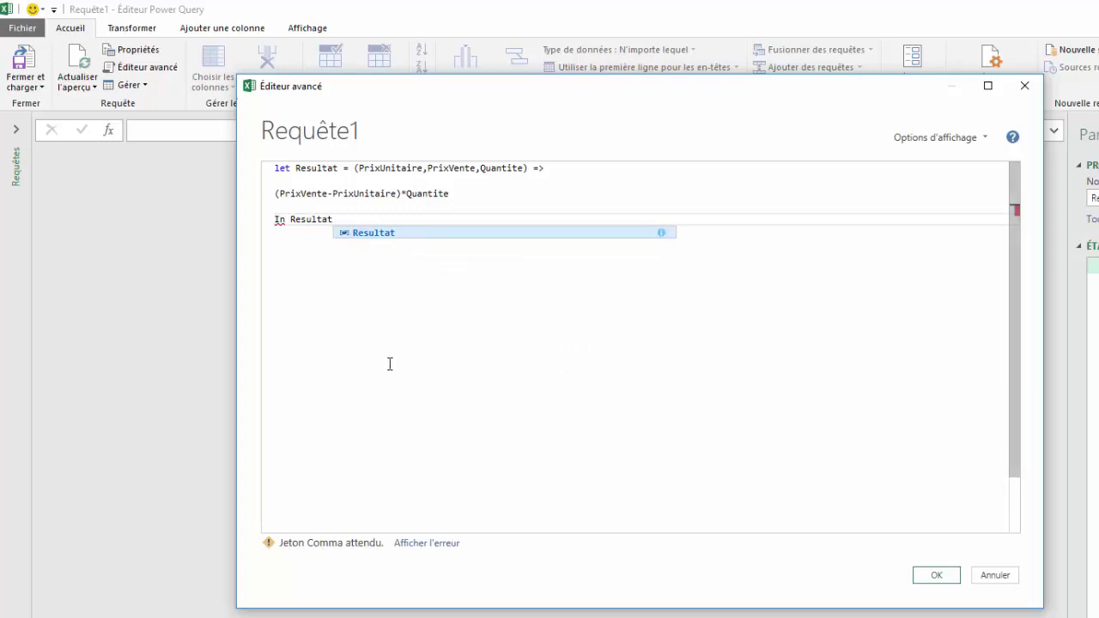
{"action": "left_click", "coordinate": [397, 269]}
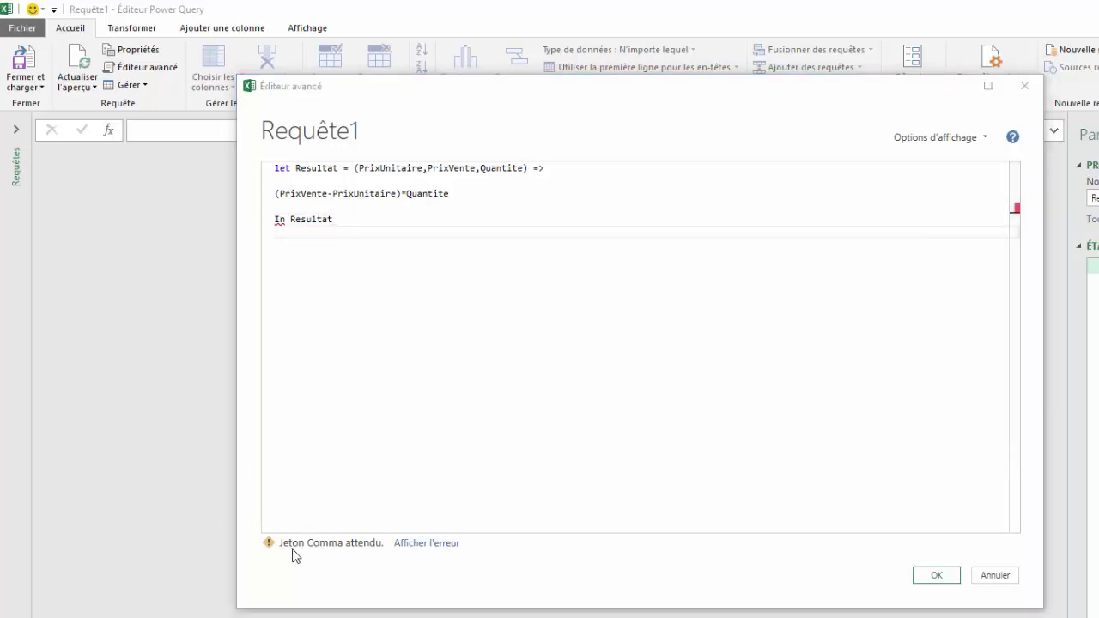
{"action": "left_click", "coordinate": [279, 222]}
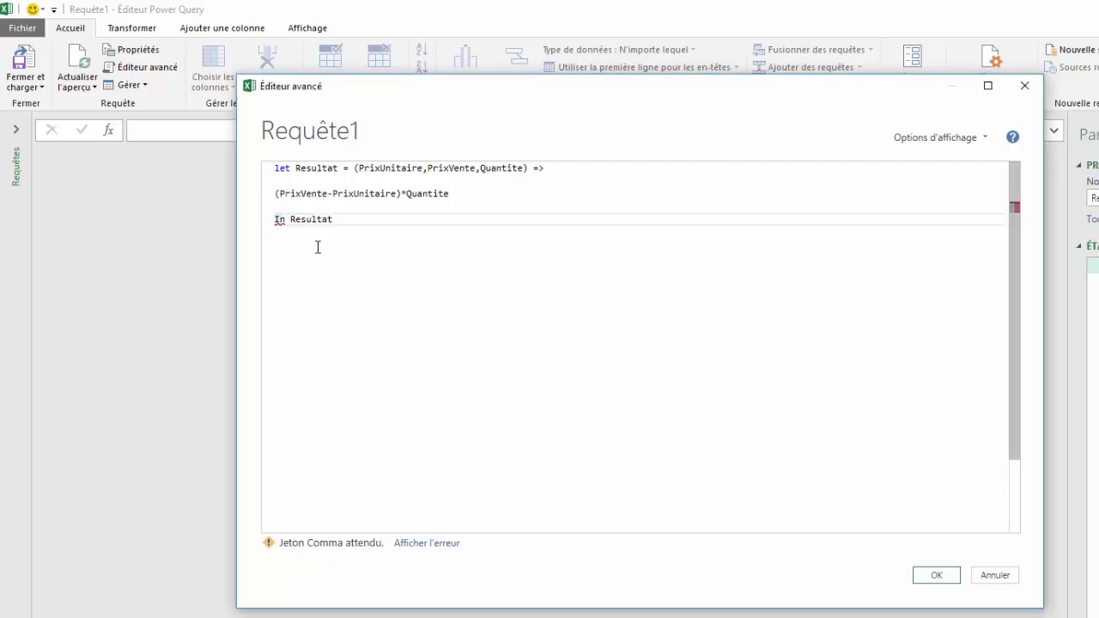
{"action": "key", "text": "BackSpace"}
{"action": "type", "text": "i"}
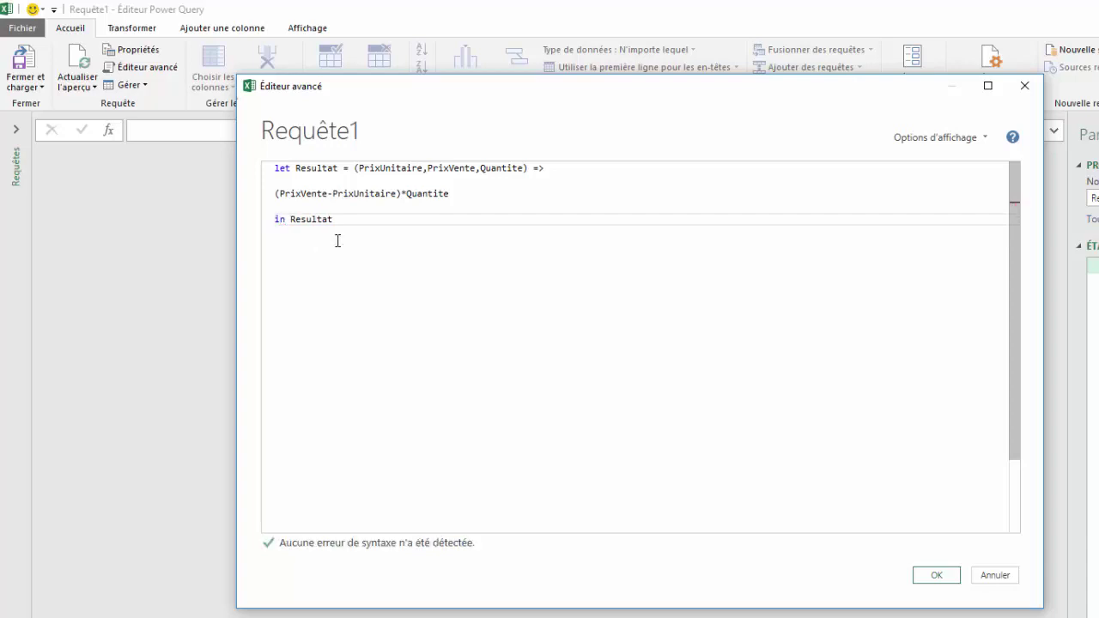
{"action": "left_click", "coordinate": [380, 219]}
{"action": "key", "text": "Return"}
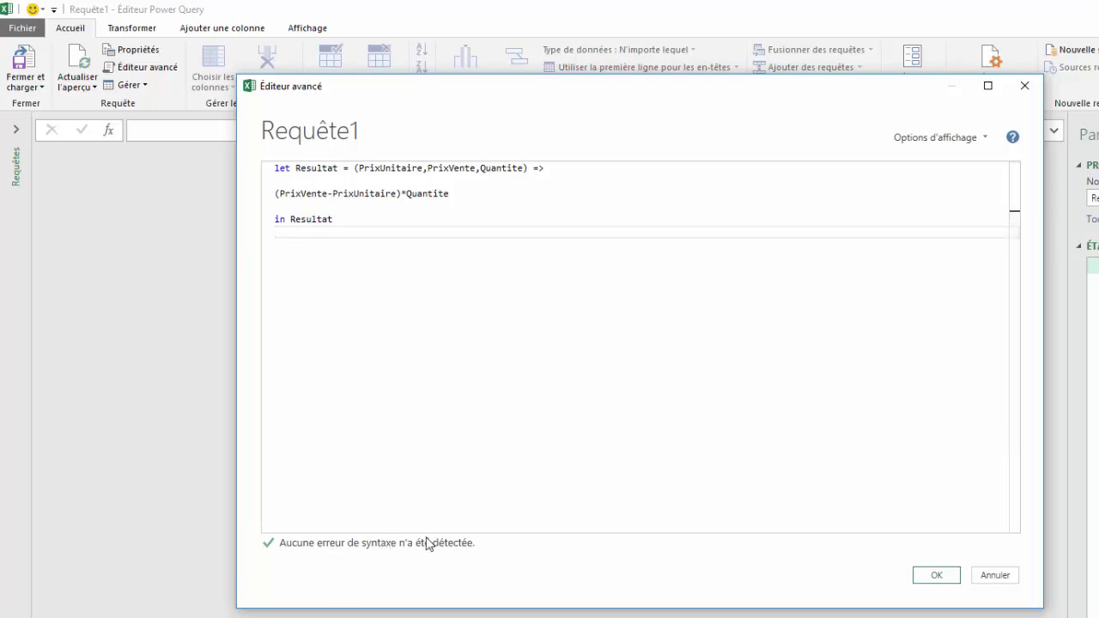
{"action": "left_click", "coordinate": [934, 575]}
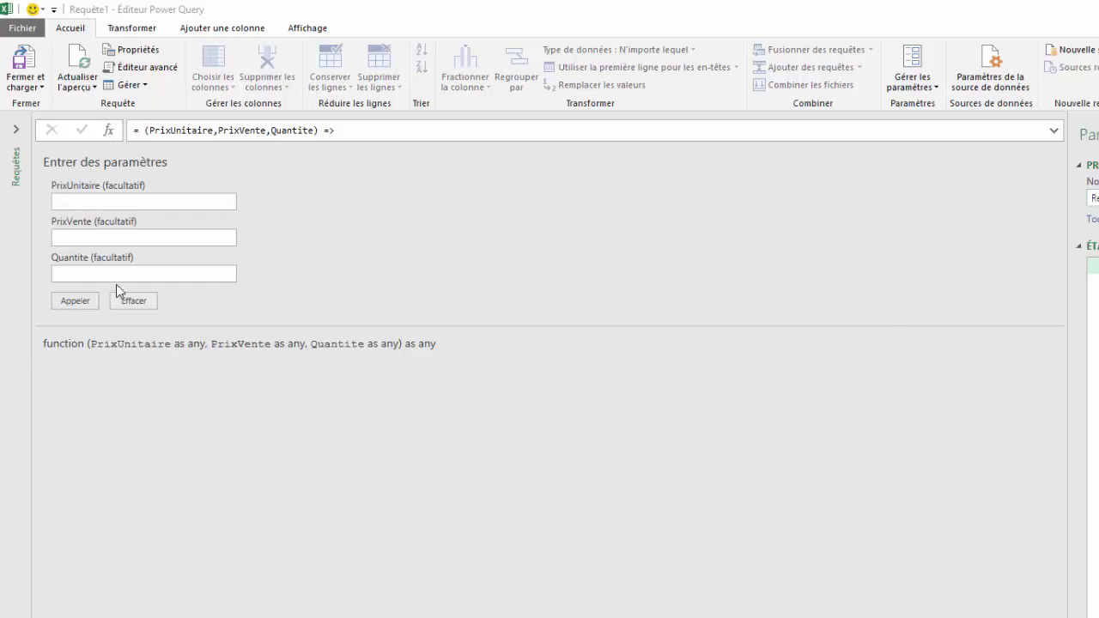
Use Fermer et charger to close the editor and load Requête1 into Excel
{"action": "left_click", "coordinate": [40, 88]}
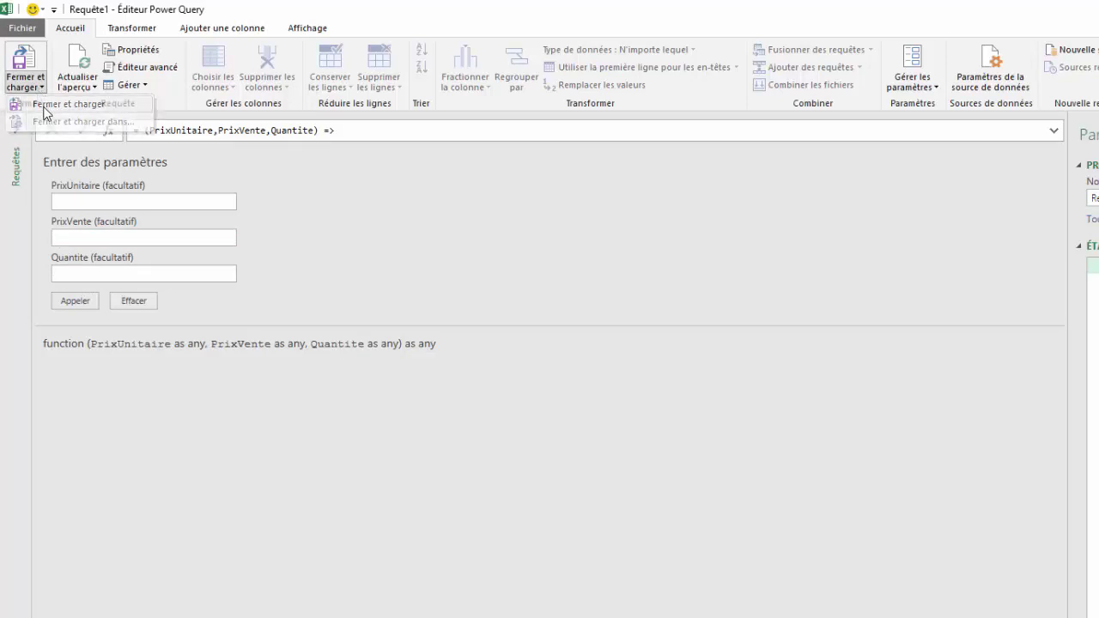
{"action": "left_click", "coordinate": [44, 107]}
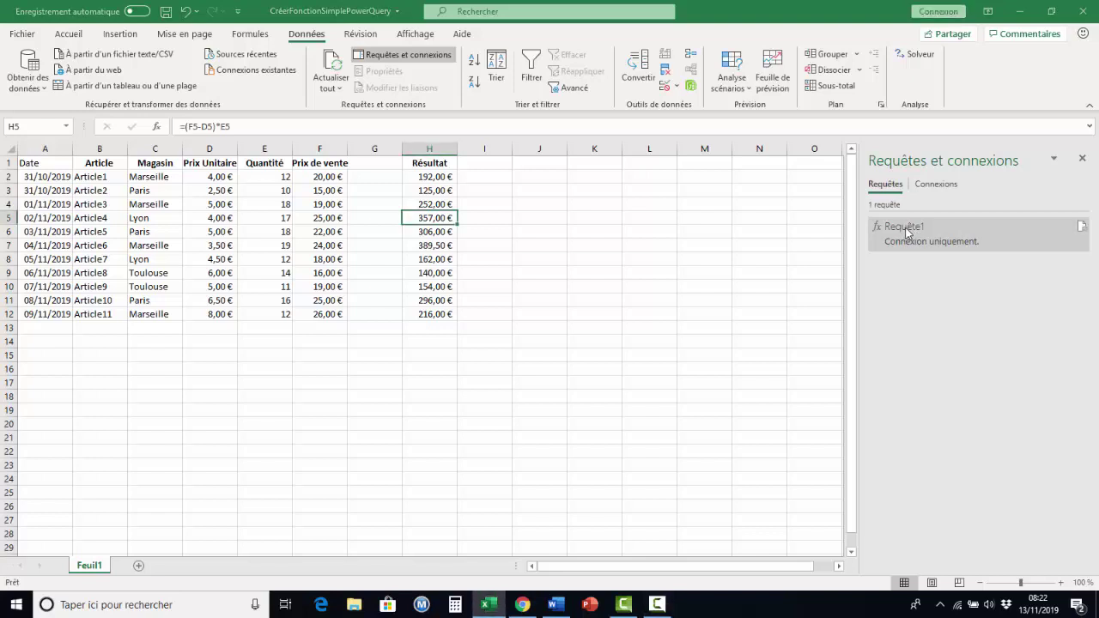
Rename the Requête1 query to ResultatProfit
{"action": "mouse_move", "coordinate": [905, 231]}
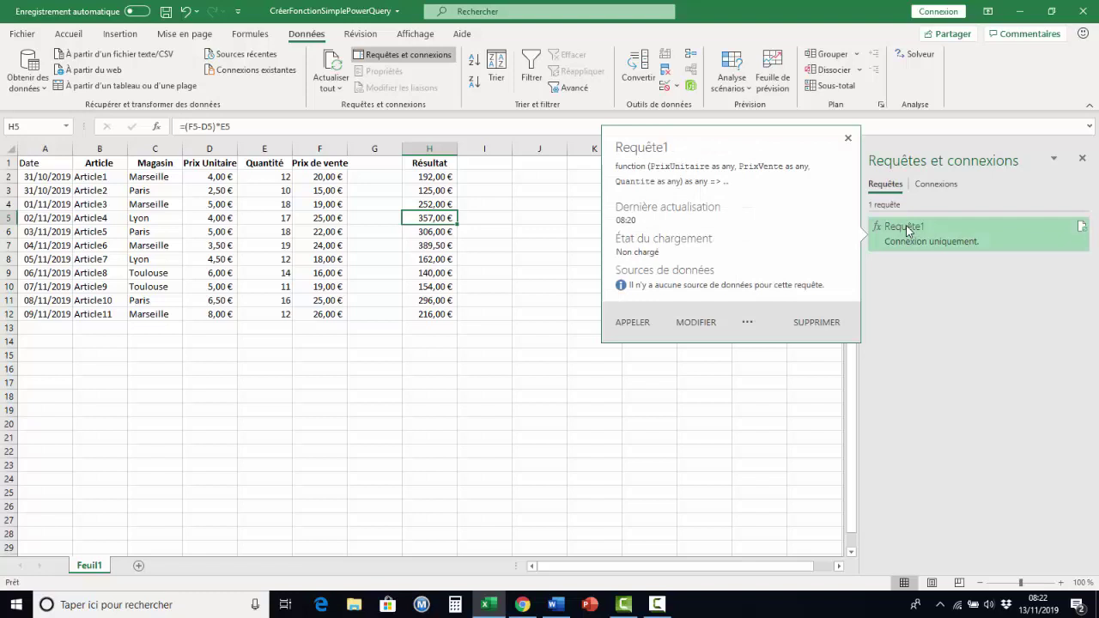
{"action": "right_click", "coordinate": [907, 228]}
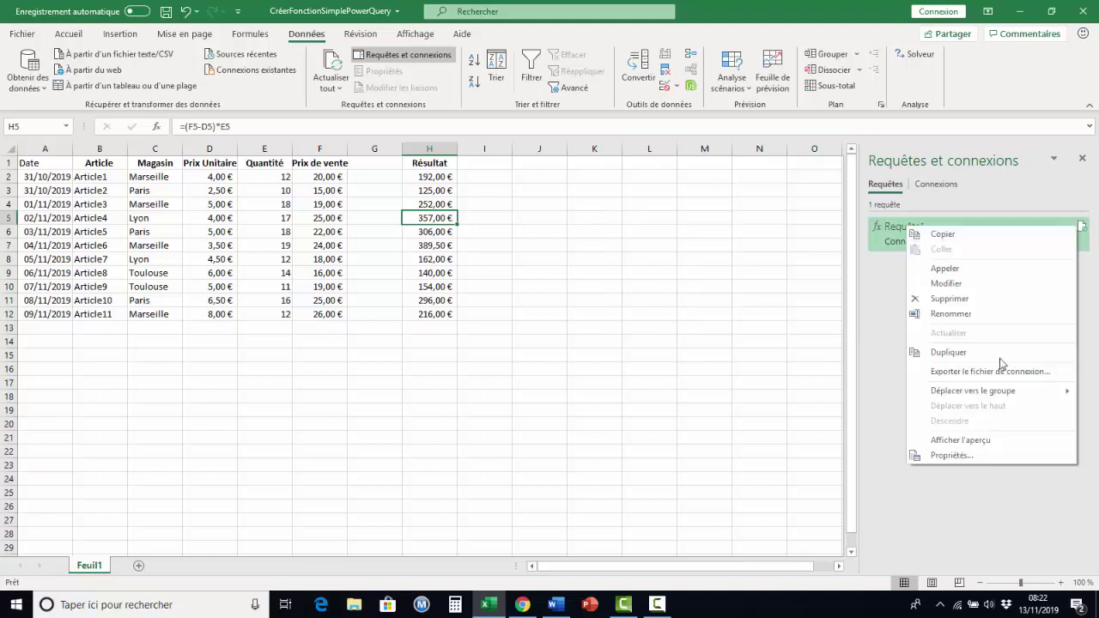
{"action": "left_click", "coordinate": [951, 314]}
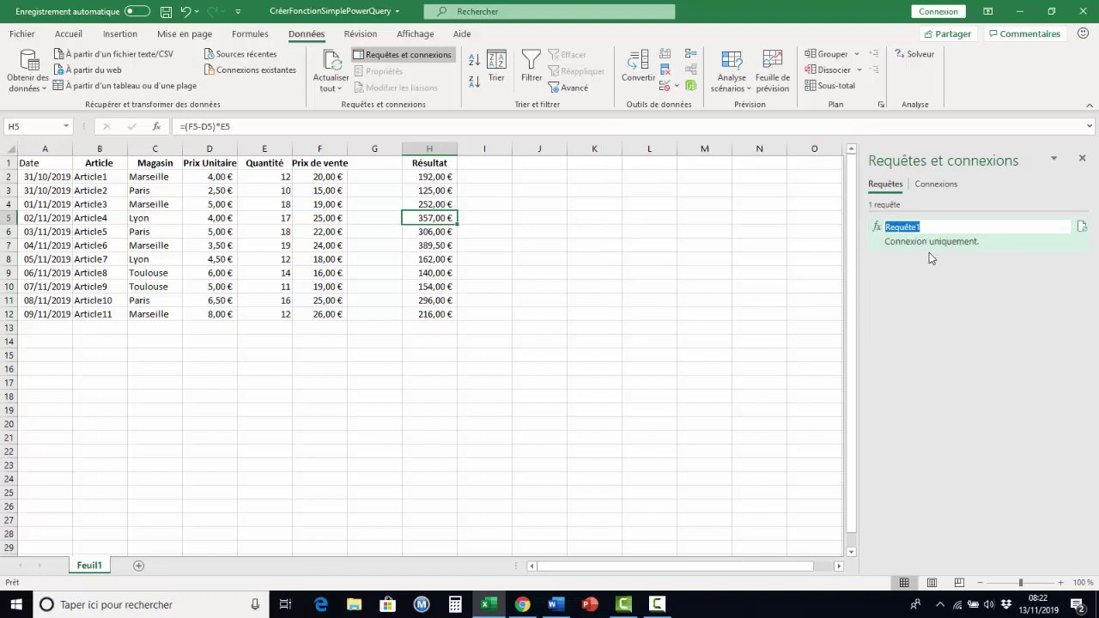
{"action": "type", "text": "ResultatProfit"}
{"action": "key", "text": "Return"}
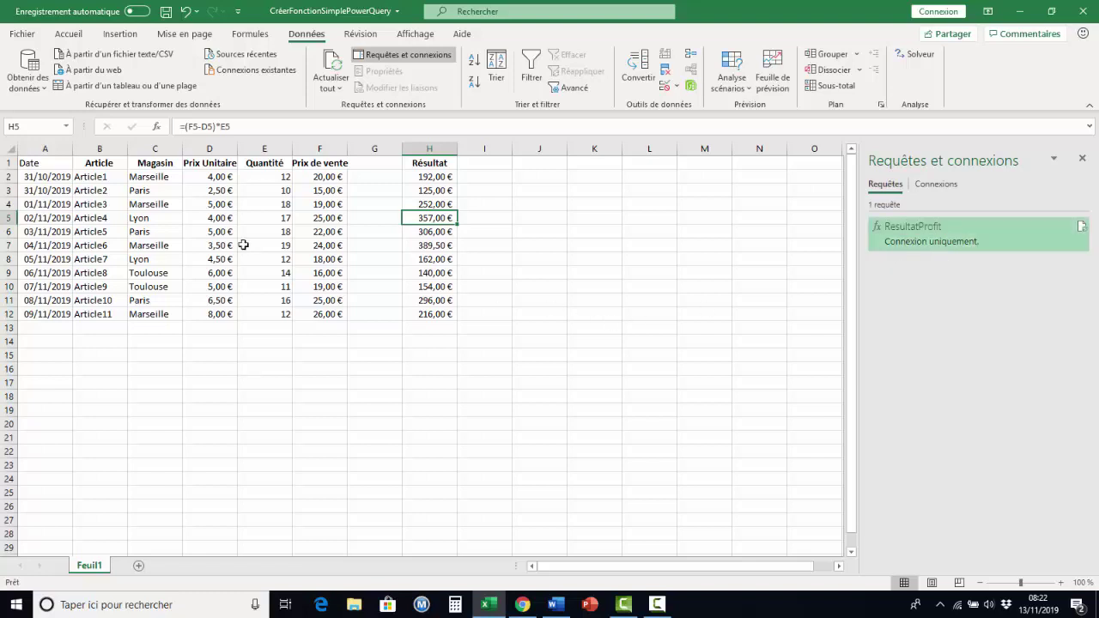
Select a cell inside the sales data range
{"action": "left_click", "coordinate": [241, 245]}
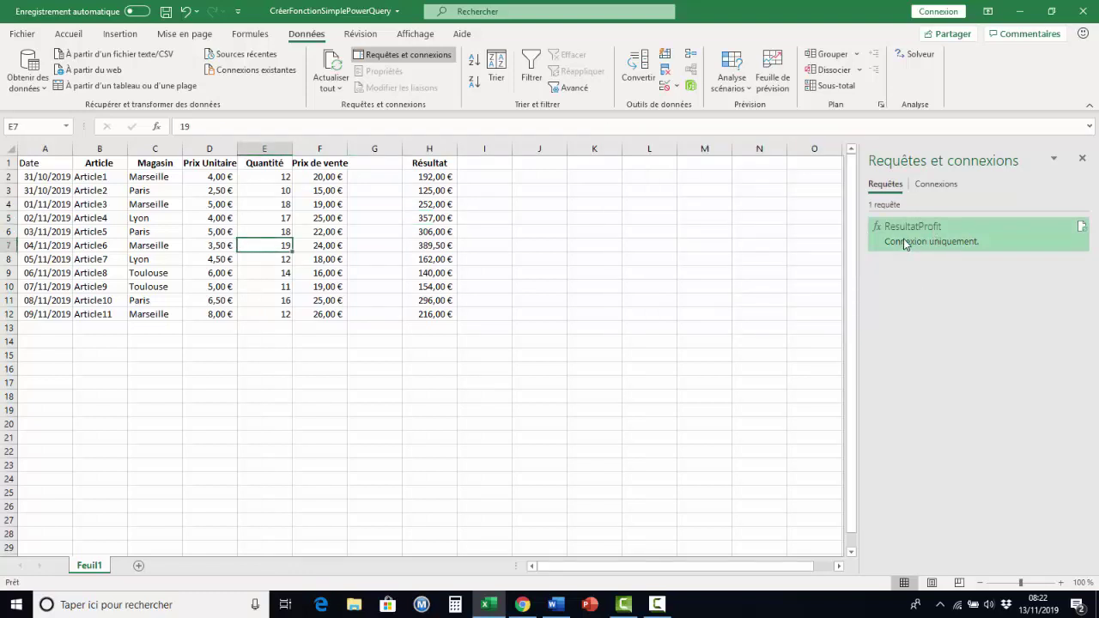
{"action": "mouse_move", "coordinate": [905, 243]}
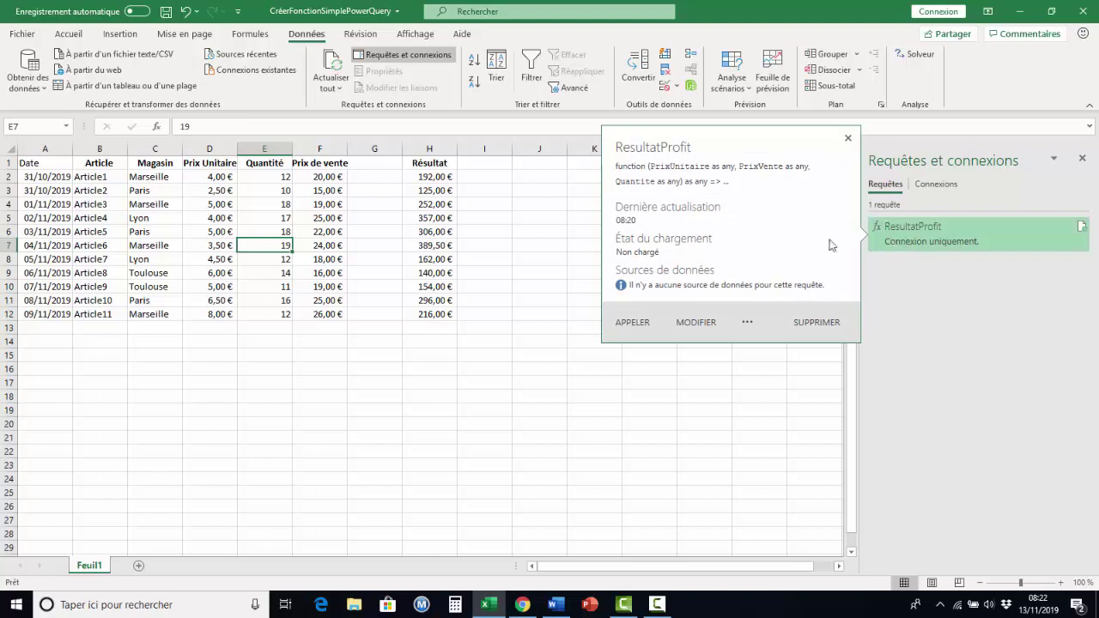
{"action": "left_click", "coordinate": [186, 218]}
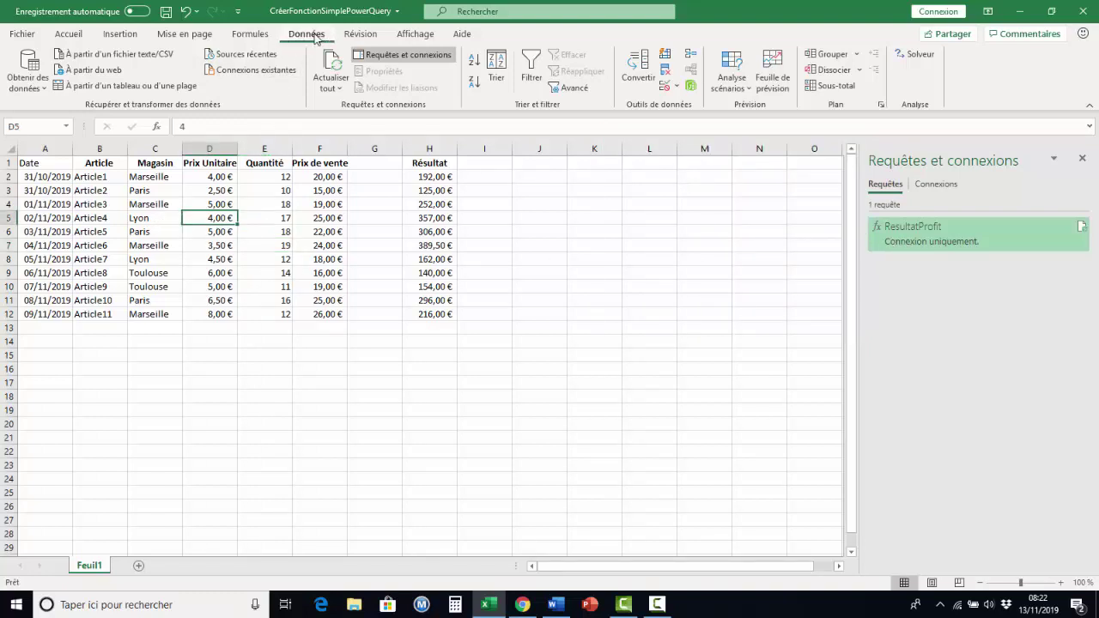
Load the range =$A$1:$F$12 with headers into Power Query as Tableau1
{"action": "left_click", "coordinate": [108, 92]}
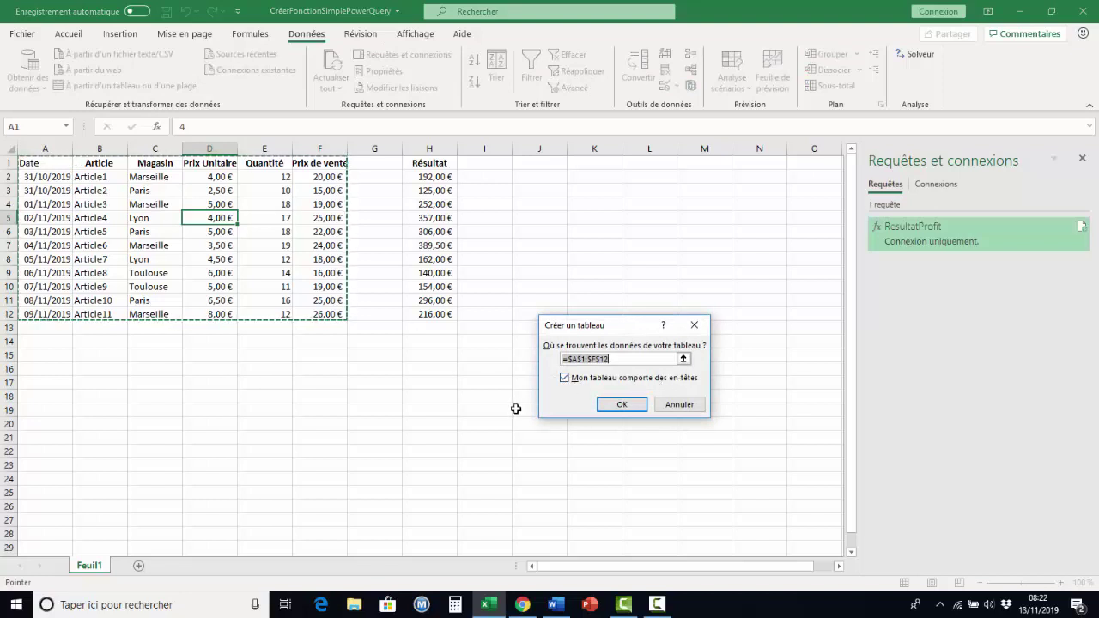
{"action": "left_click", "coordinate": [623, 406]}
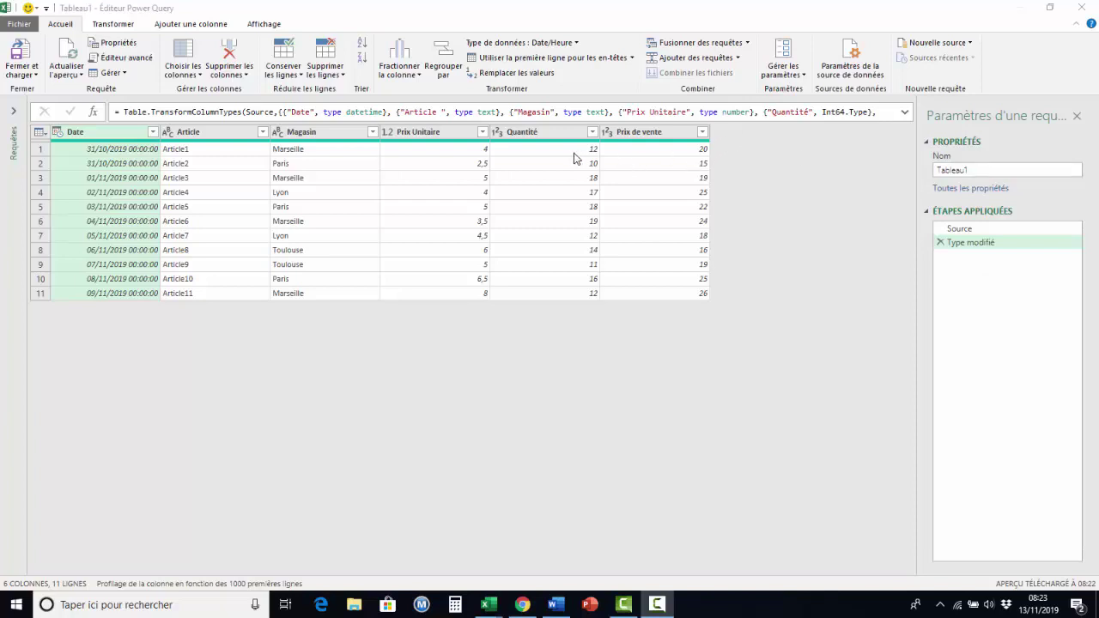
Start invoking a custom function as a new column named Resultat using ResultatProfit
{"action": "left_click", "coordinate": [210, 26]}
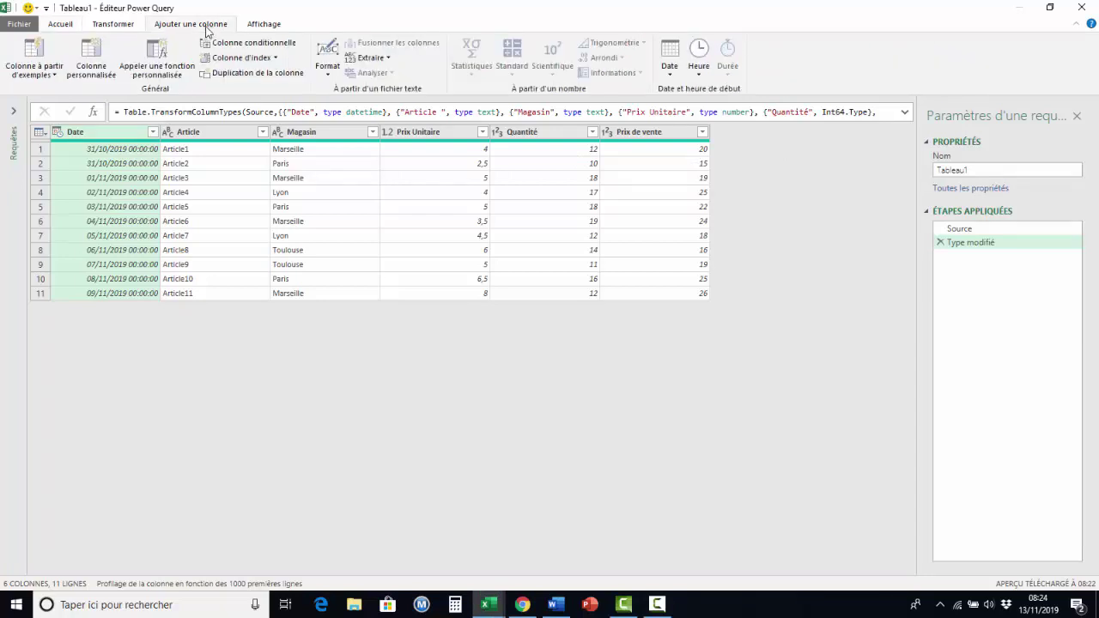
{"action": "left_click", "coordinate": [157, 57]}
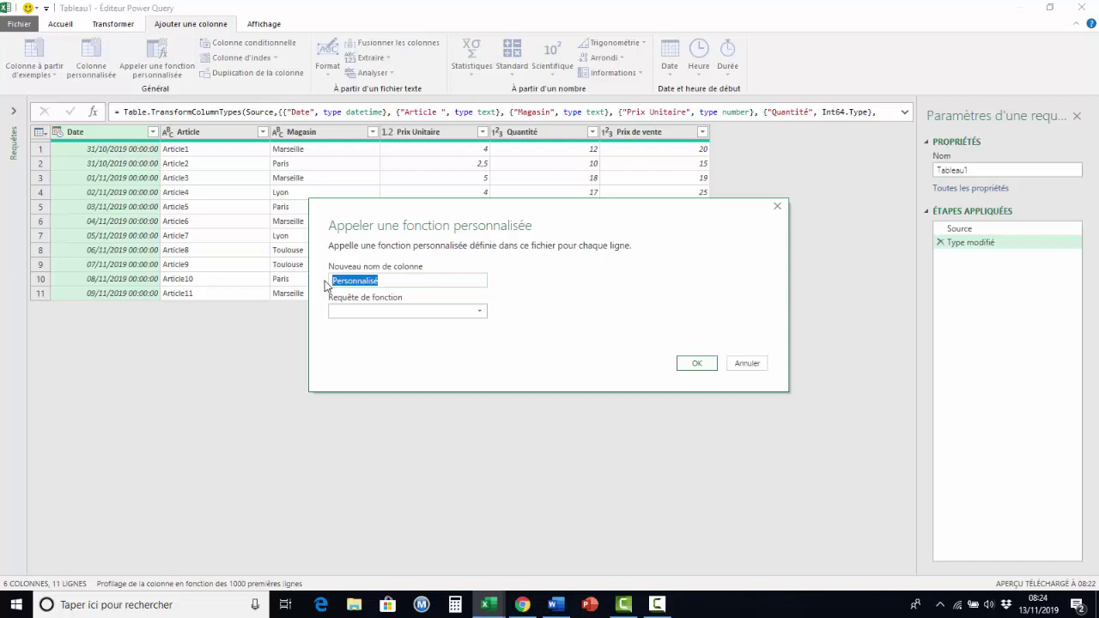
{"action": "type", "text": "Resultat"}
{"action": "left_click", "coordinate": [468, 310]}
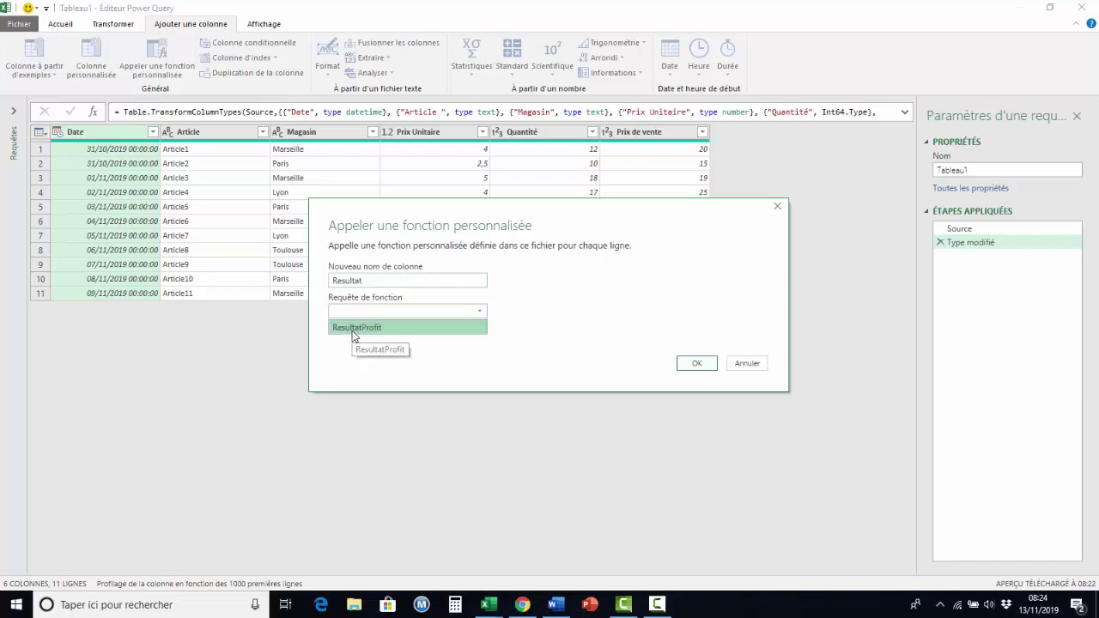
{"action": "left_click", "coordinate": [352, 332]}
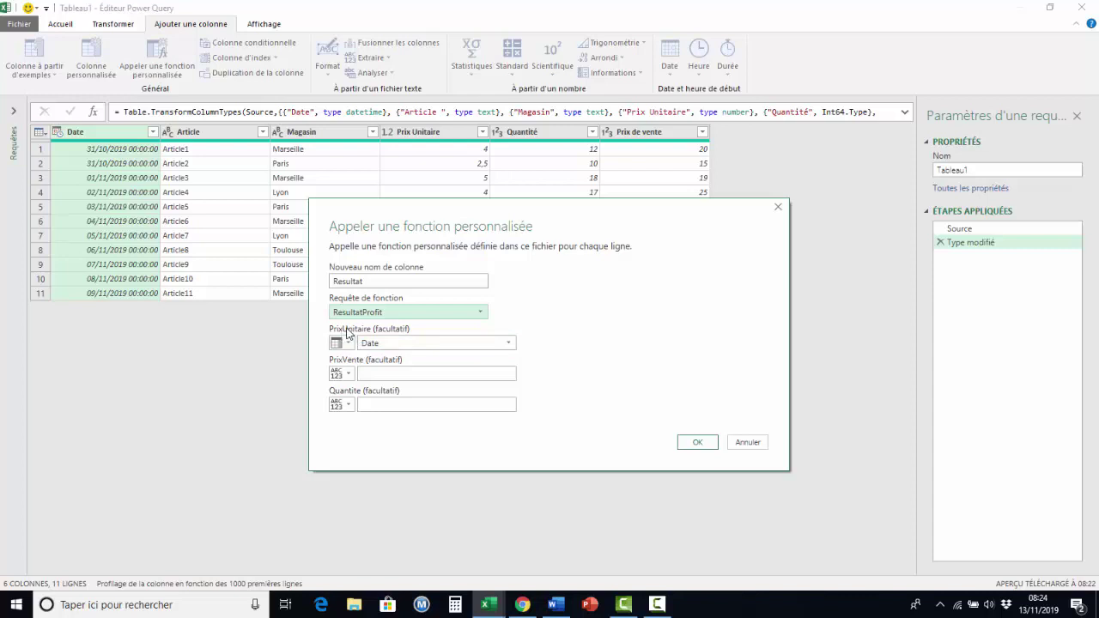
Map PrixUnitaire, PrixVente and Quantite to the Prix Unitaire, Prix de vente and Quantité columns
{"action": "left_click", "coordinate": [349, 344]}
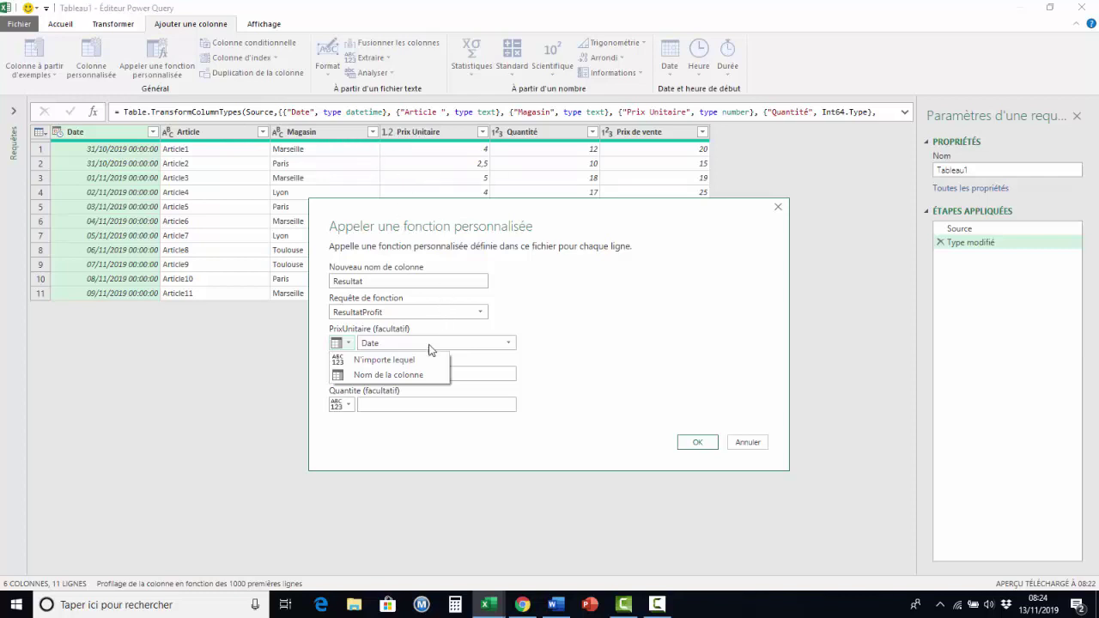
{"action": "left_click", "coordinate": [401, 375]}
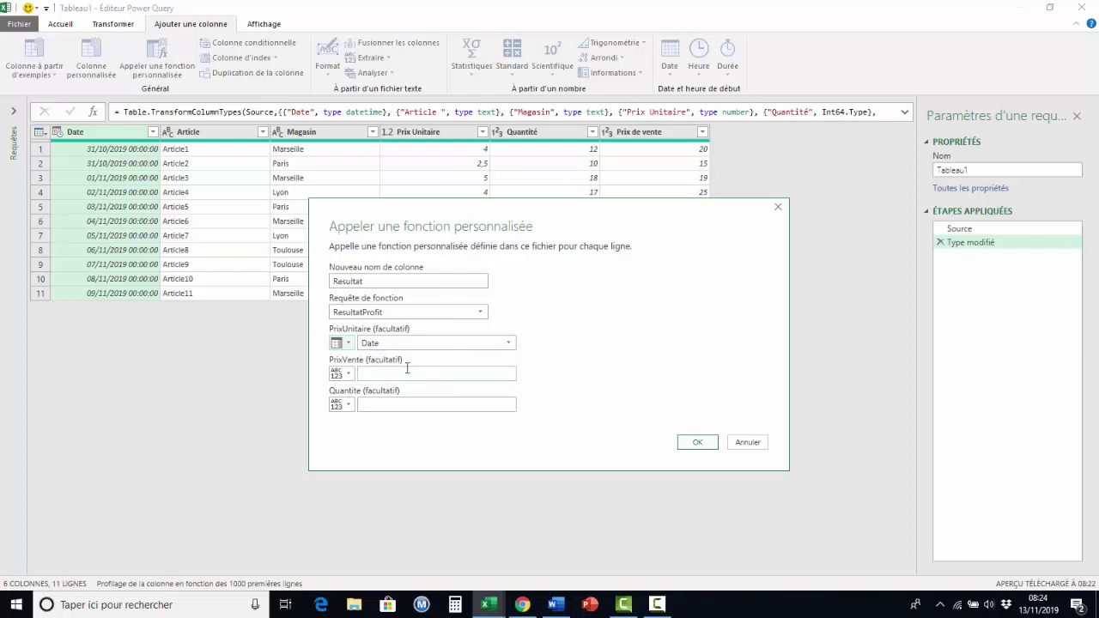
{"action": "left_click", "coordinate": [507, 343]}
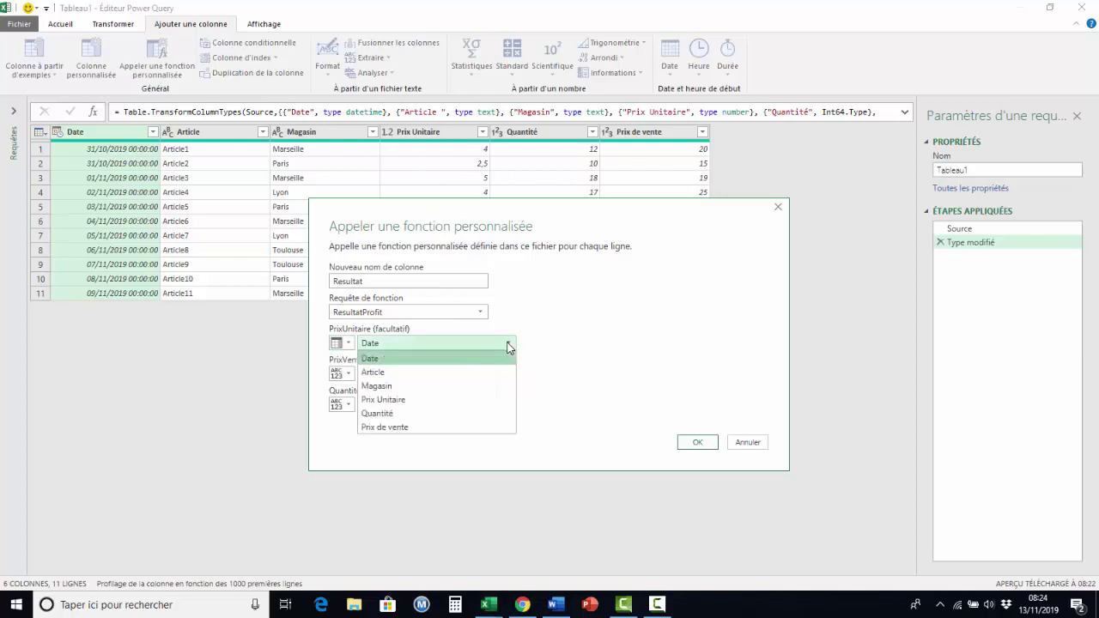
{"action": "left_click", "coordinate": [385, 400]}
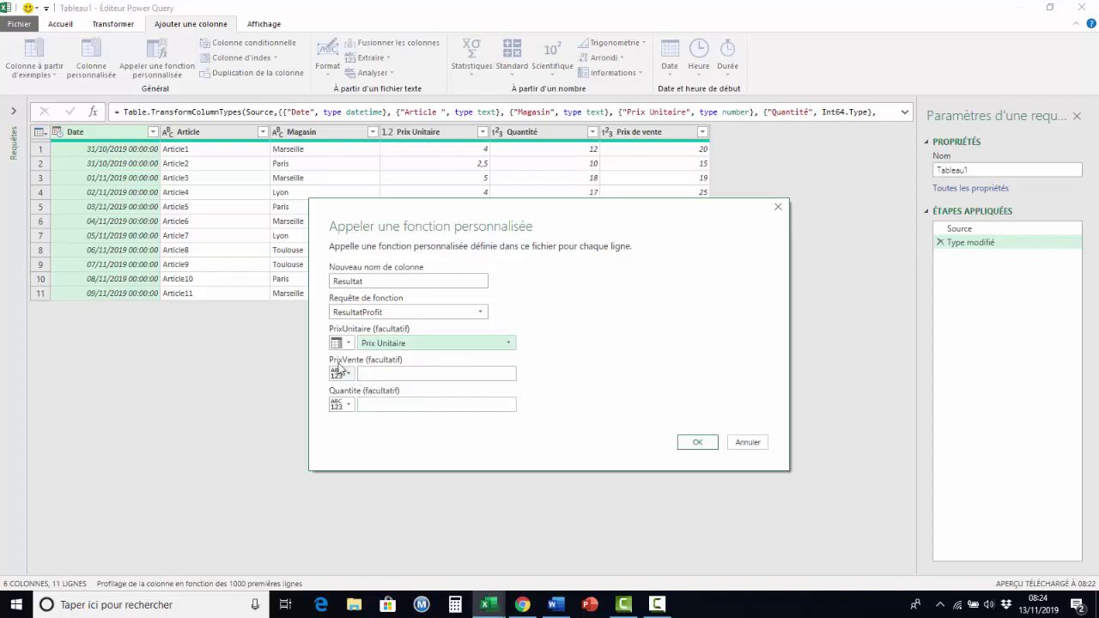
{"action": "left_click", "coordinate": [351, 376]}
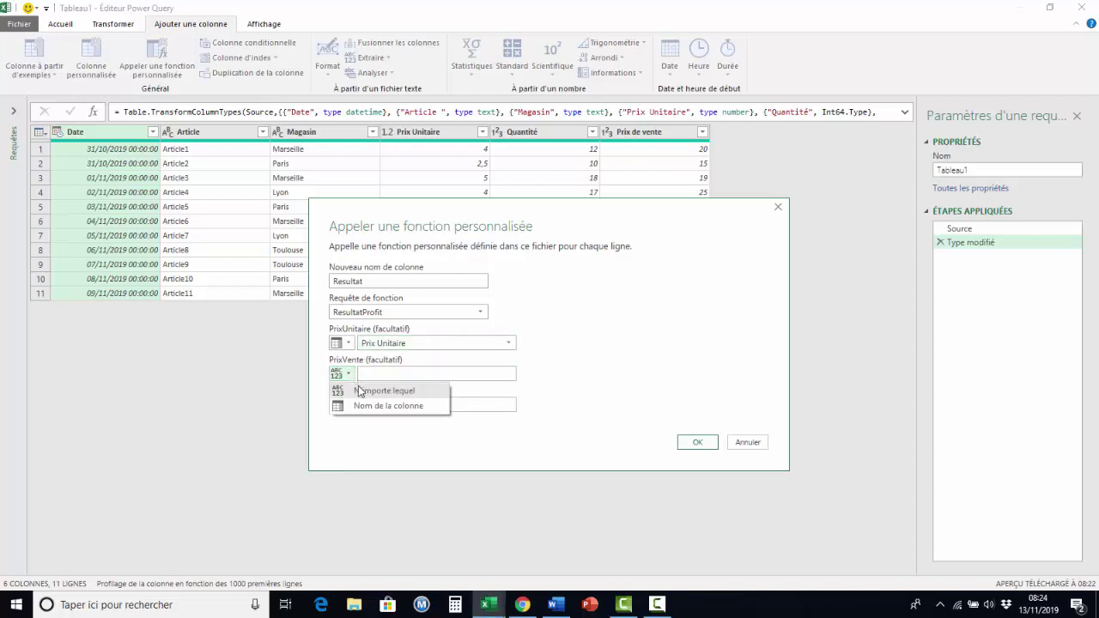
{"action": "left_click", "coordinate": [377, 405]}
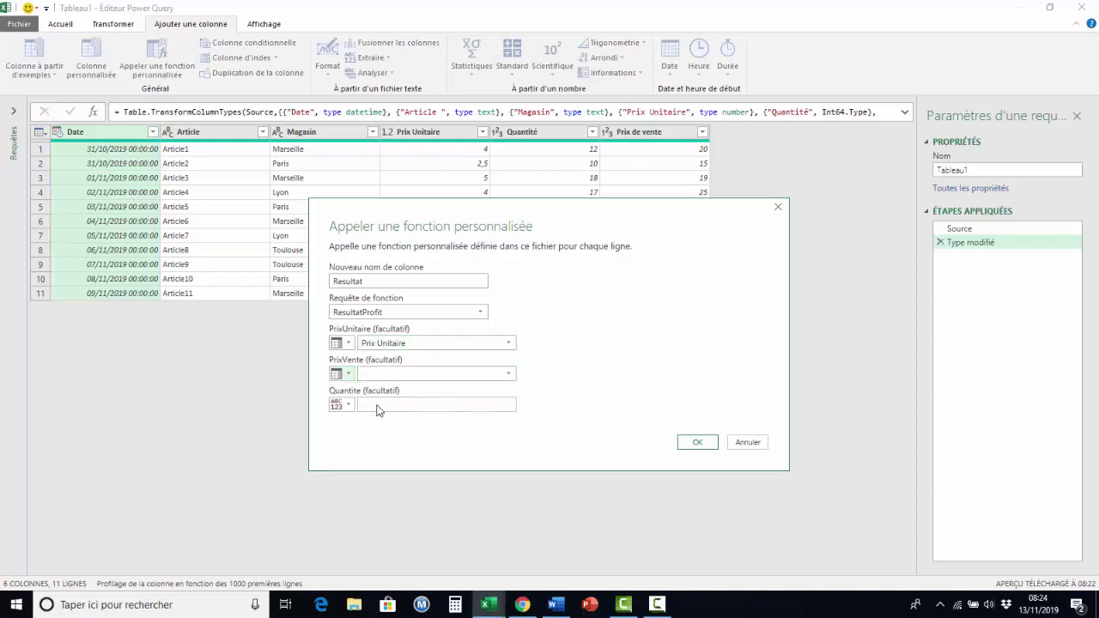
{"action": "left_click", "coordinate": [508, 375]}
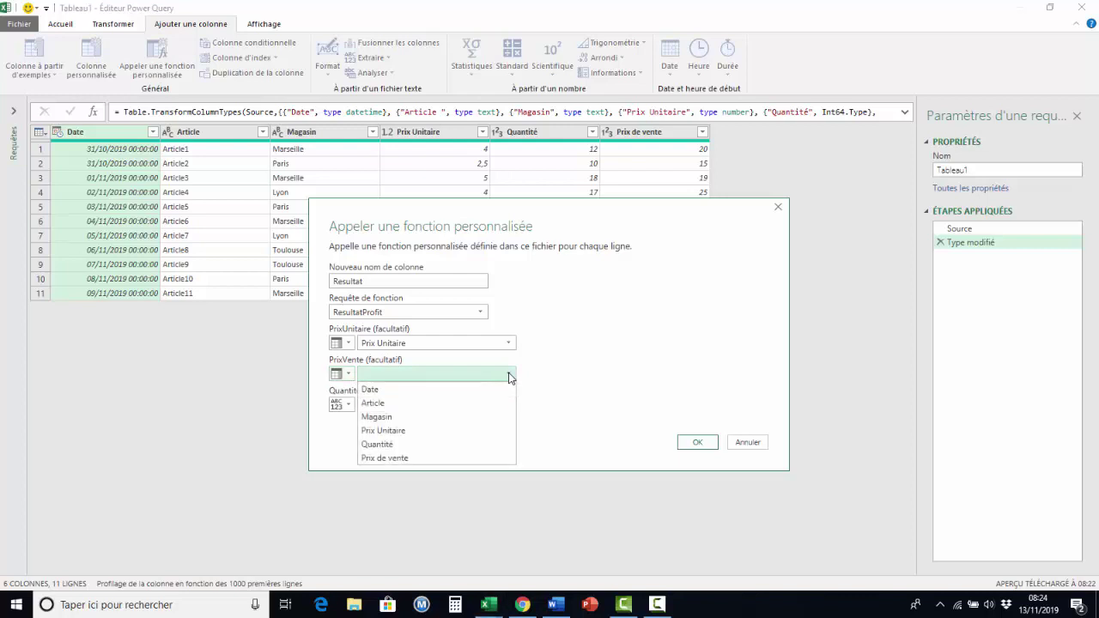
{"action": "left_click", "coordinate": [402, 460]}
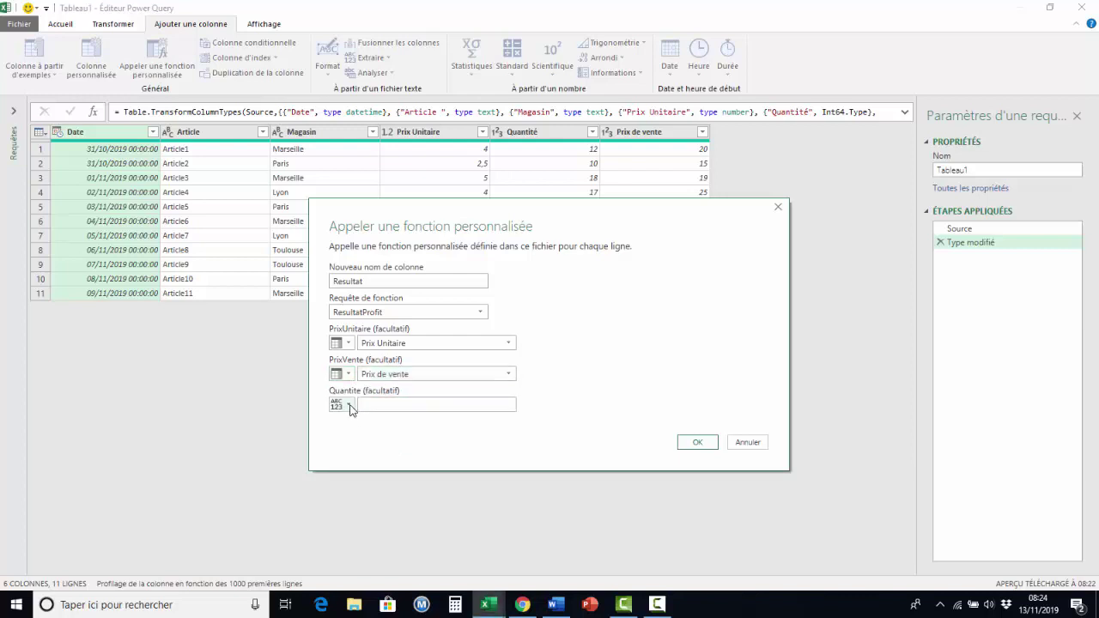
{"action": "left_click", "coordinate": [350, 405]}
{"action": "left_click", "coordinate": [371, 438]}
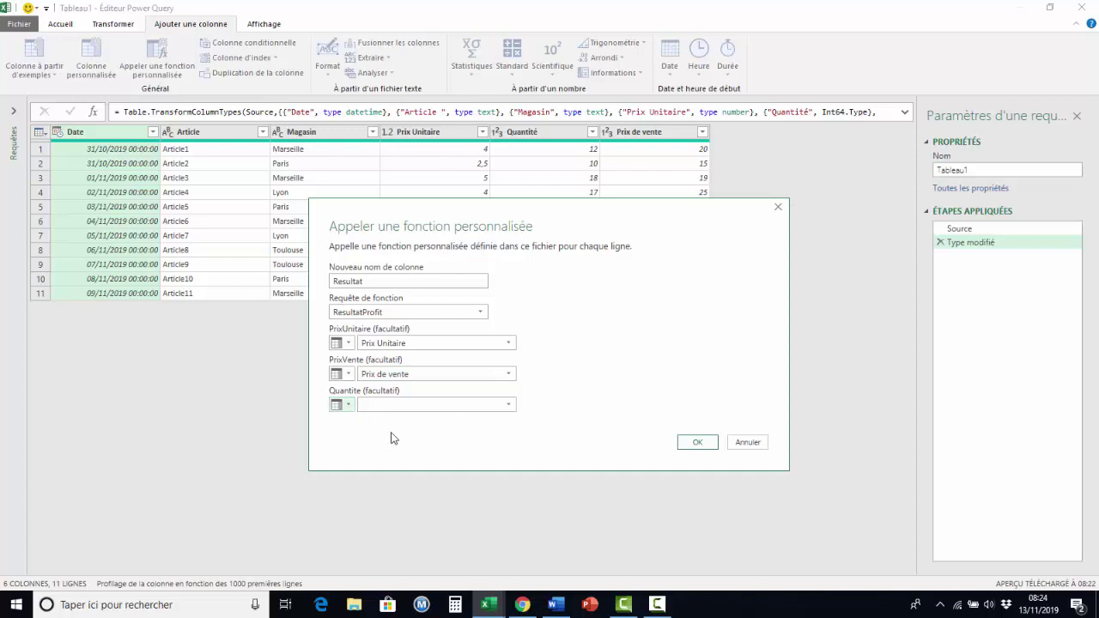
{"action": "left_click", "coordinate": [508, 405]}
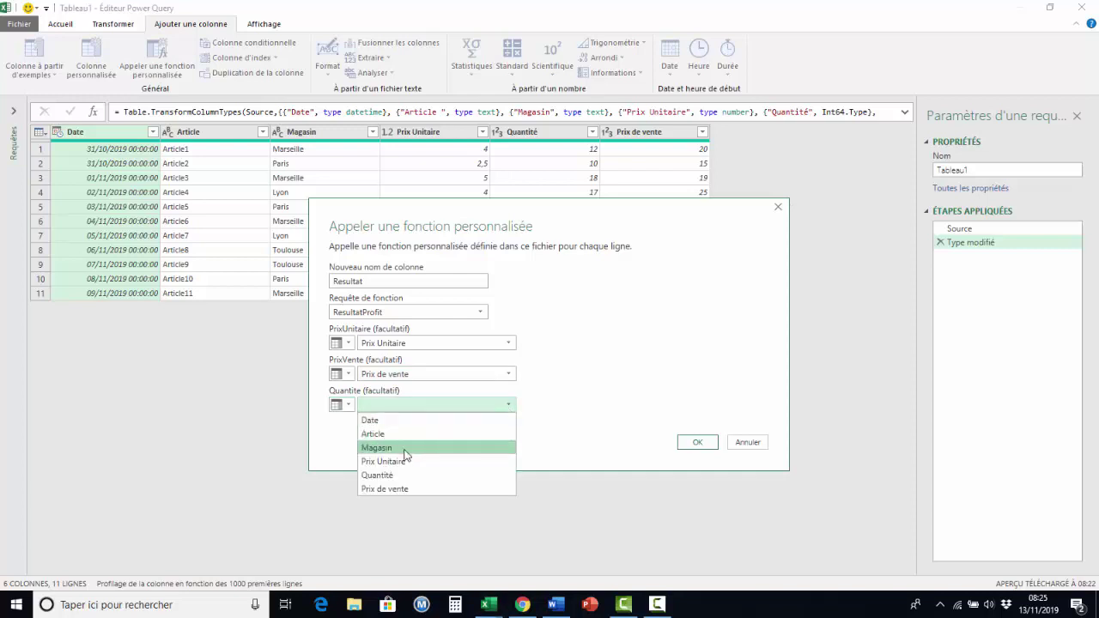
{"action": "left_click", "coordinate": [388, 474]}
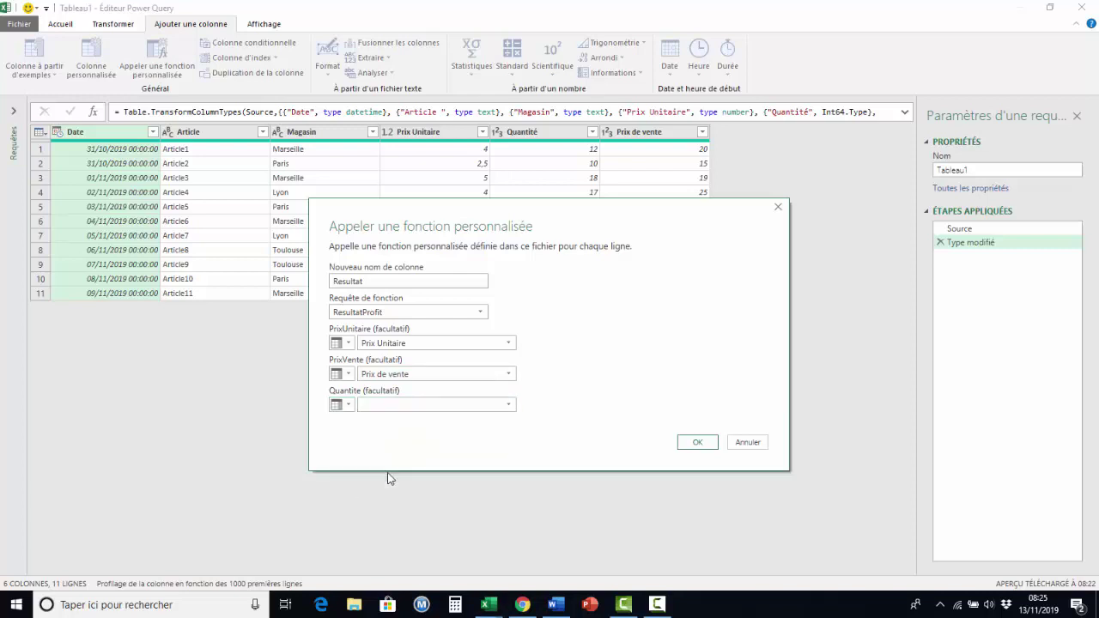
{"action": "left_click", "coordinate": [696, 444]}
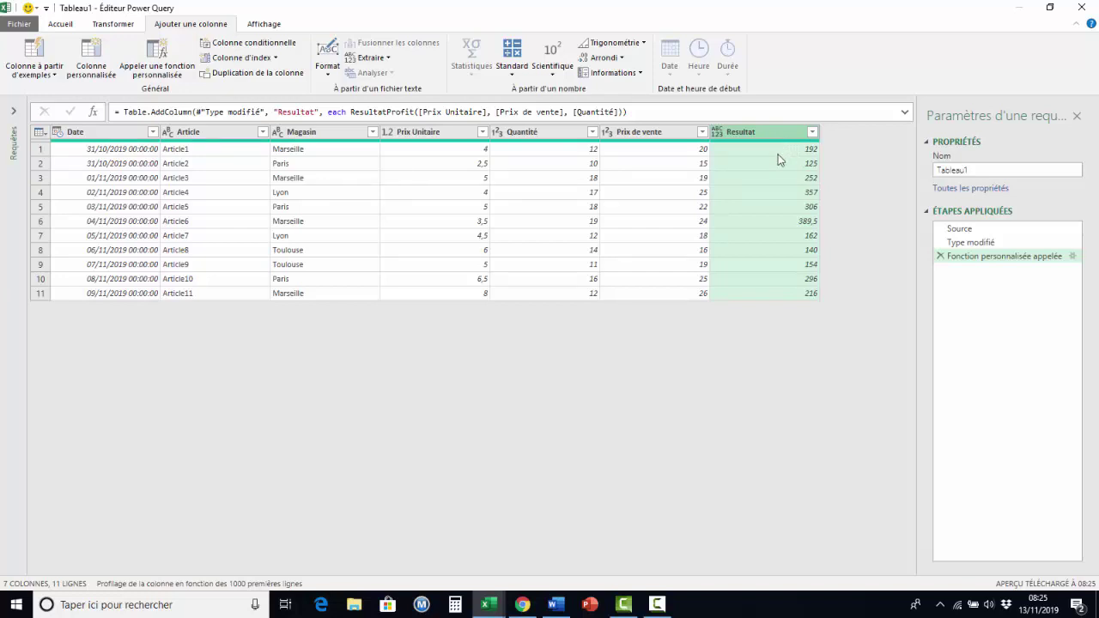
Open Calculator beside the preview and compute the margin 20 − 4 = 16
{"action": "left_click", "coordinate": [455, 606]}
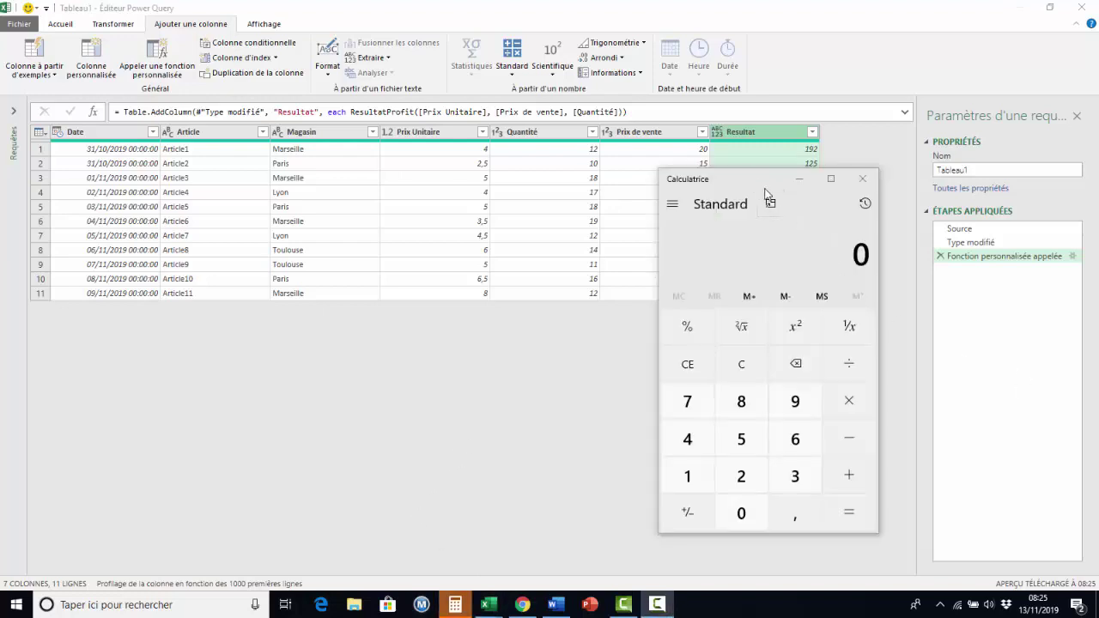
{"action": "mouse_move", "coordinate": [760, 185]}
{"action": "left_mouse_down"}
{"action": "mouse_move", "coordinate": [426, 166]}
{"action": "mouse_move", "coordinate": [421, 194]}
{"action": "left_mouse_up"}
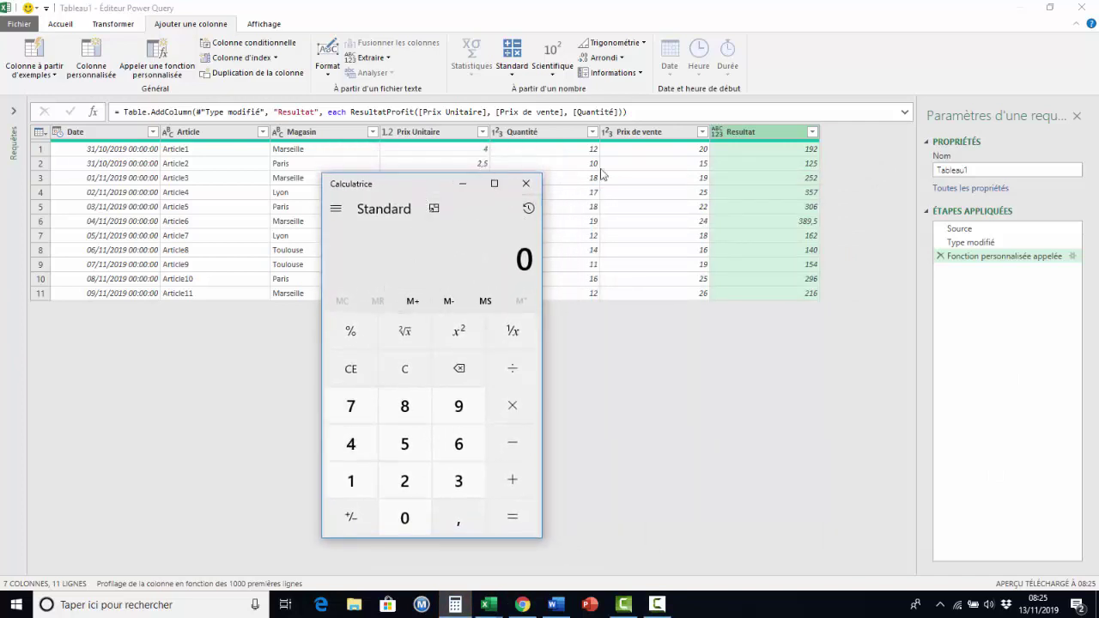
{"action": "left_click", "coordinate": [405, 480]}
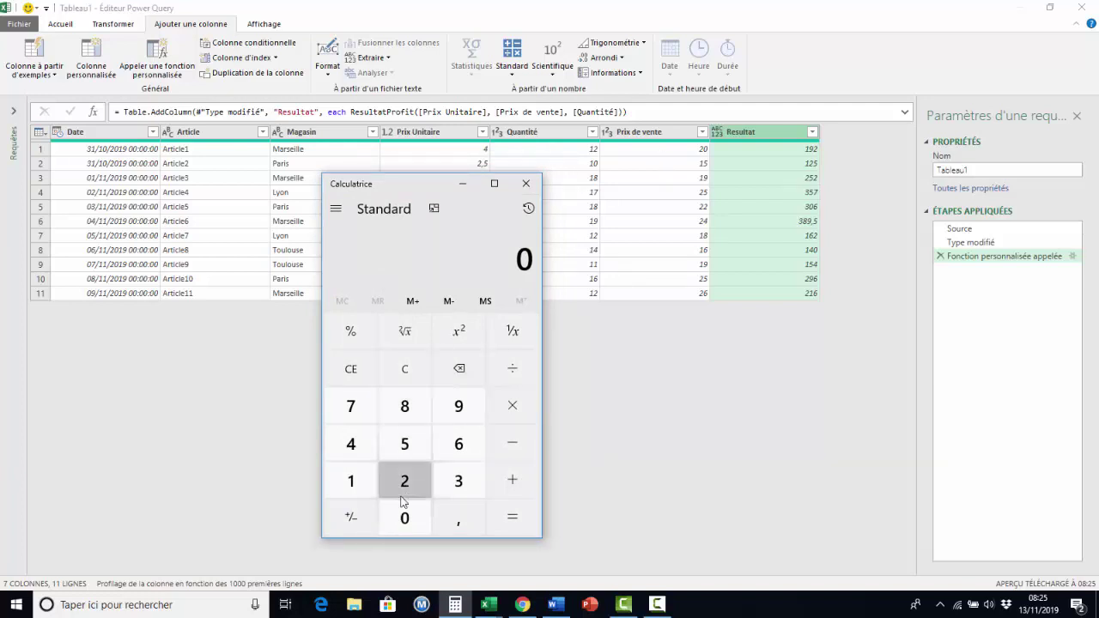
{"action": "left_click", "coordinate": [403, 519]}
{"action": "left_click", "coordinate": [513, 441]}
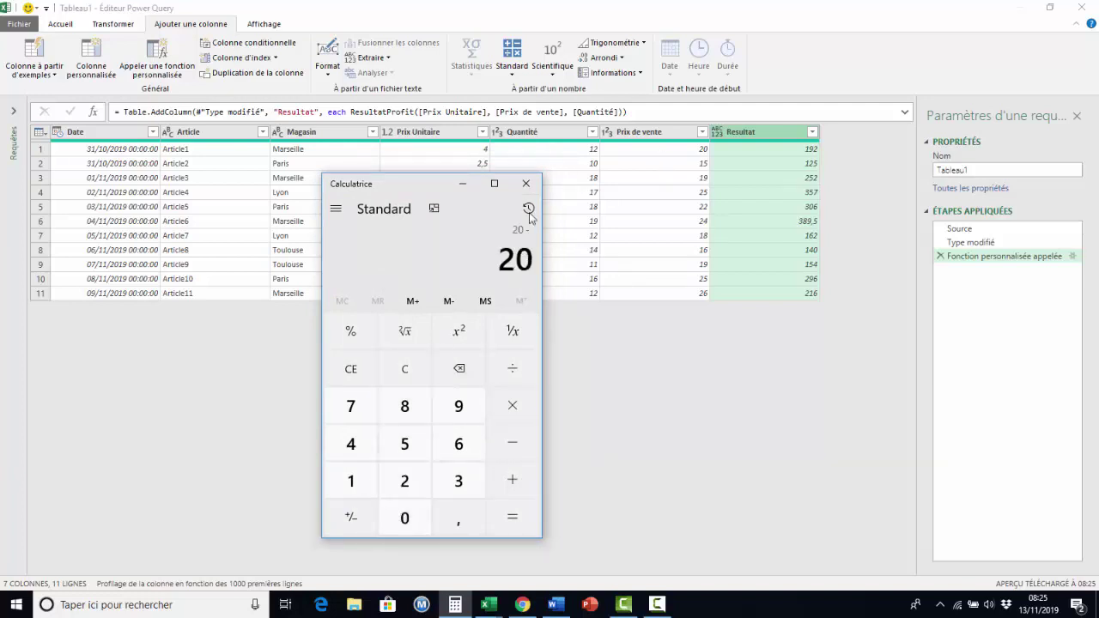
{"action": "left_click", "coordinate": [352, 446]}
{"action": "left_click", "coordinate": [512, 518]}
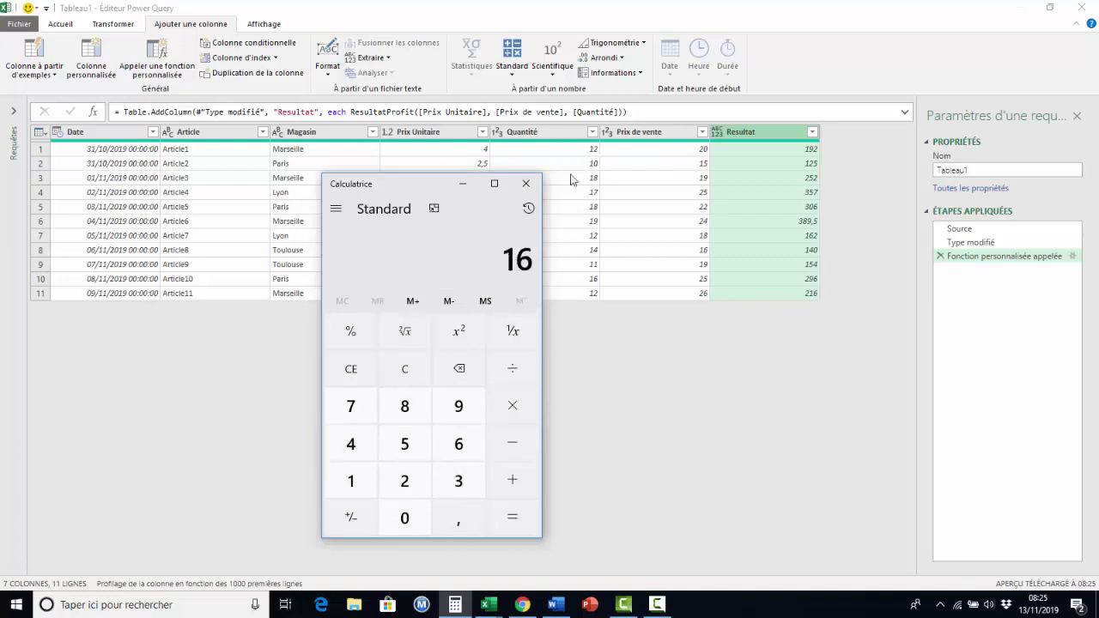
Multiply 16 by 12 to confirm 192 matches the first Resultat, then close Calculator
{"action": "left_click", "coordinate": [513, 406]}
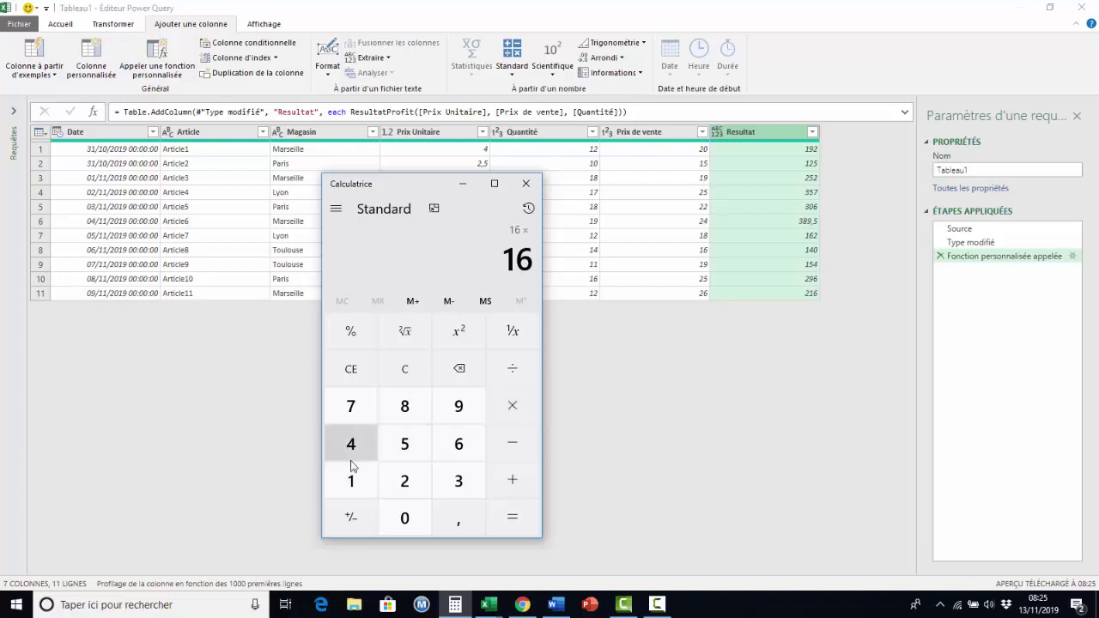
{"action": "left_click", "coordinate": [351, 480]}
{"action": "left_click", "coordinate": [403, 483]}
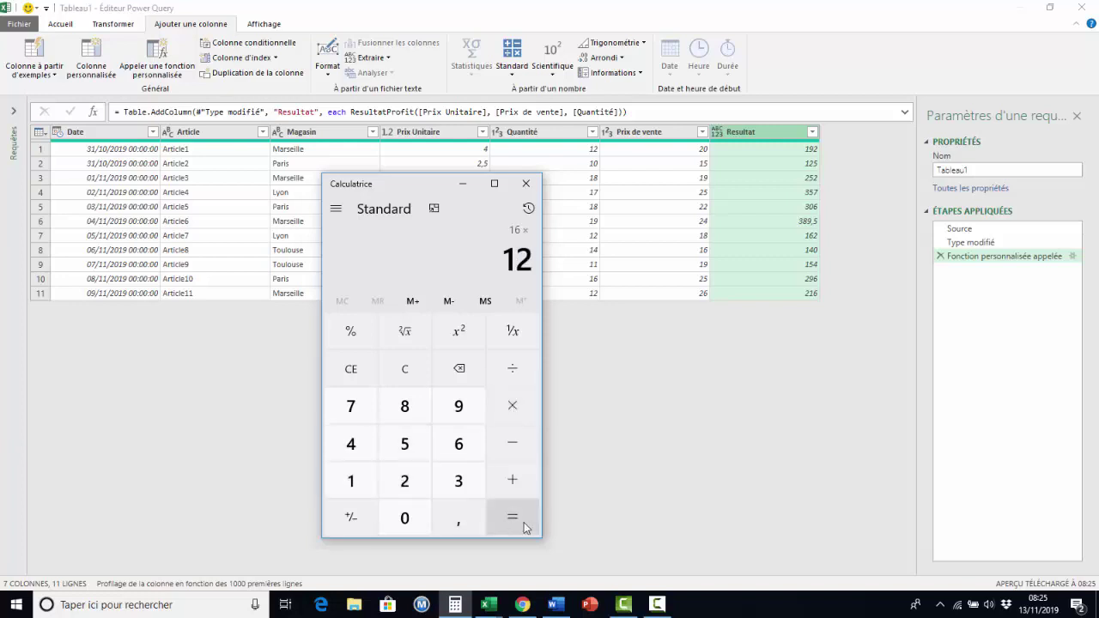
{"action": "left_click", "coordinate": [518, 521]}
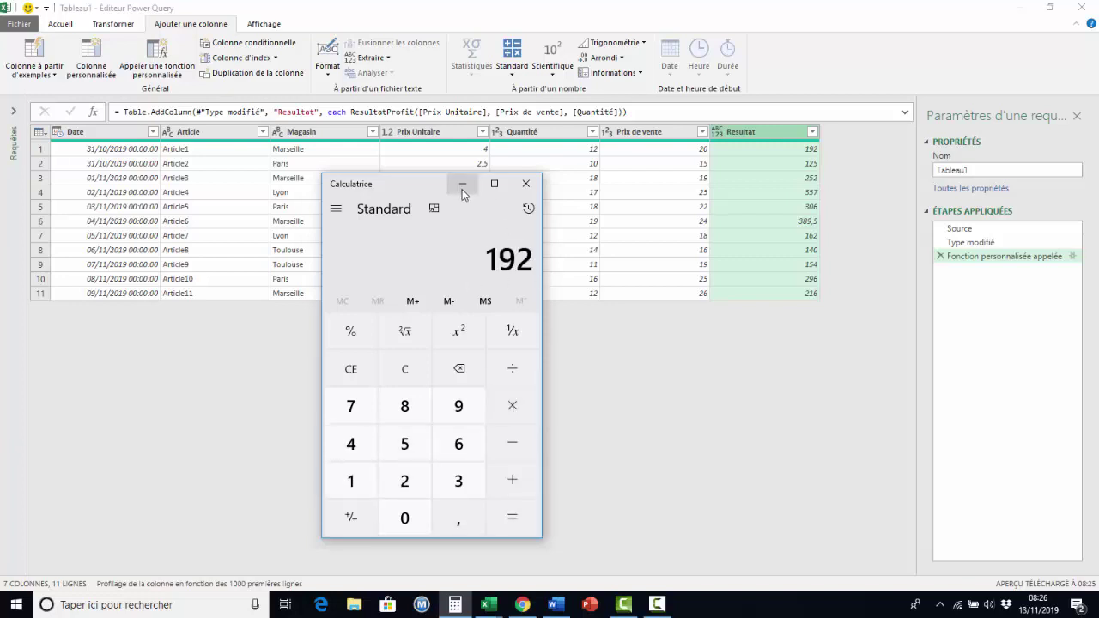
{"action": "left_click_drag", "start_coordinate": [433, 188], "coordinate": [407, 246]}
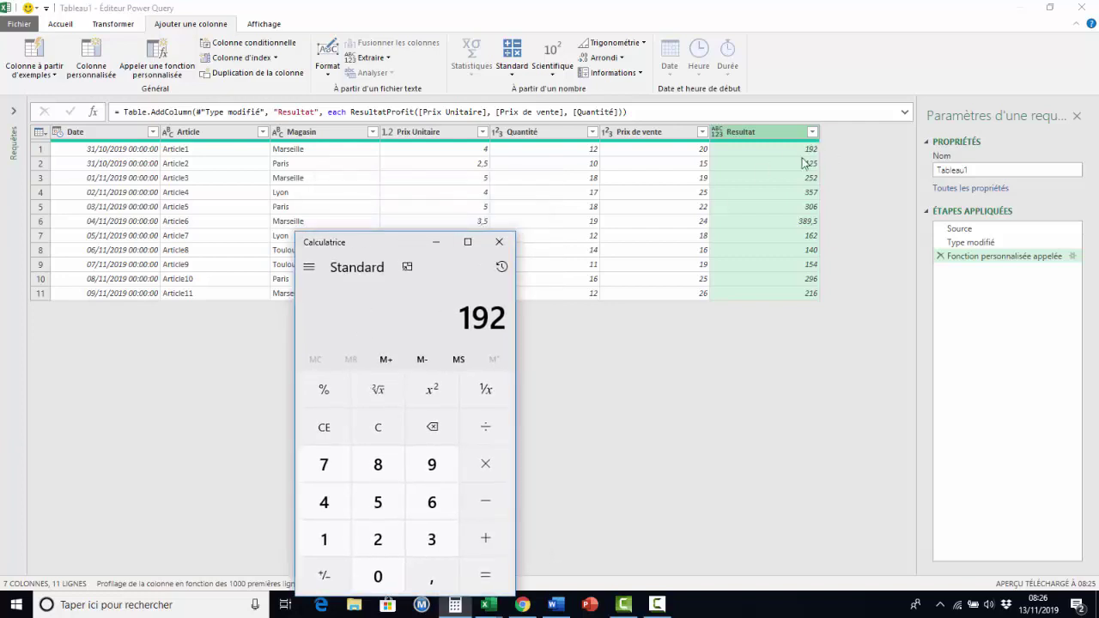
{"action": "left_click", "coordinate": [498, 242]}
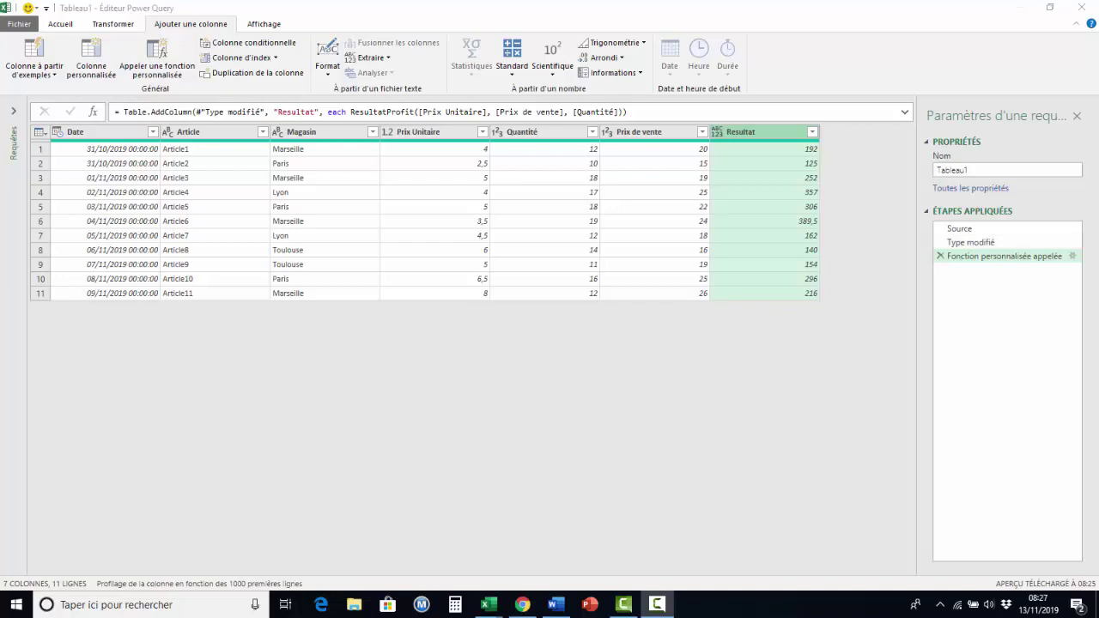
Use Fermer et charger dans... to load Tableau1 into the existing worksheet at cell A17
{"action": "left_click", "coordinate": [61, 27]}
{"action": "left_click", "coordinate": [61, 25]}
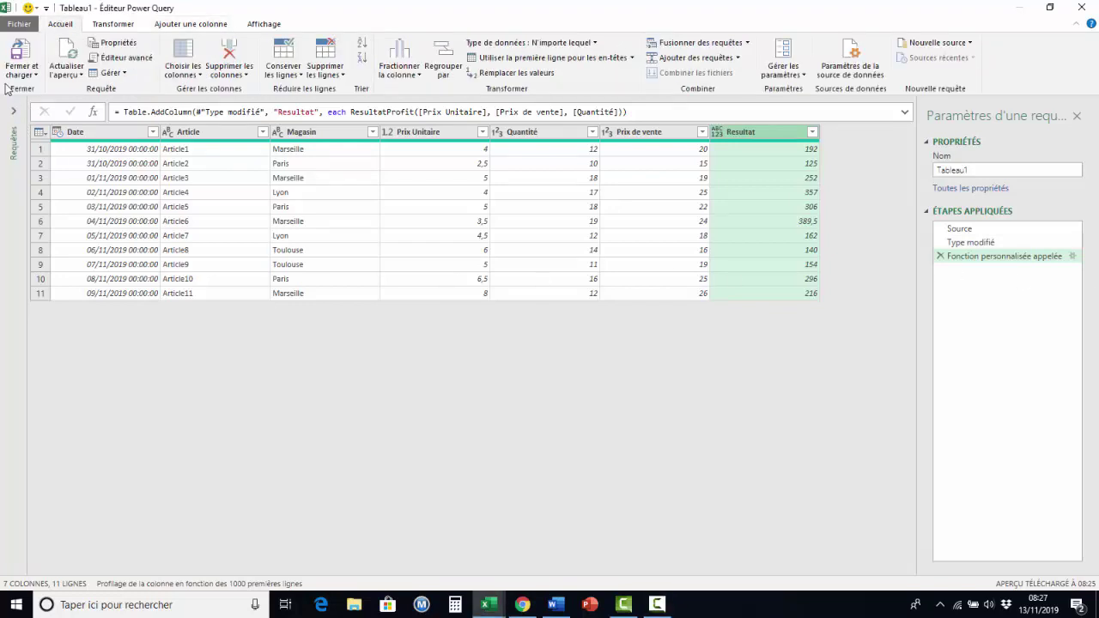
{"action": "left_click", "coordinate": [34, 75]}
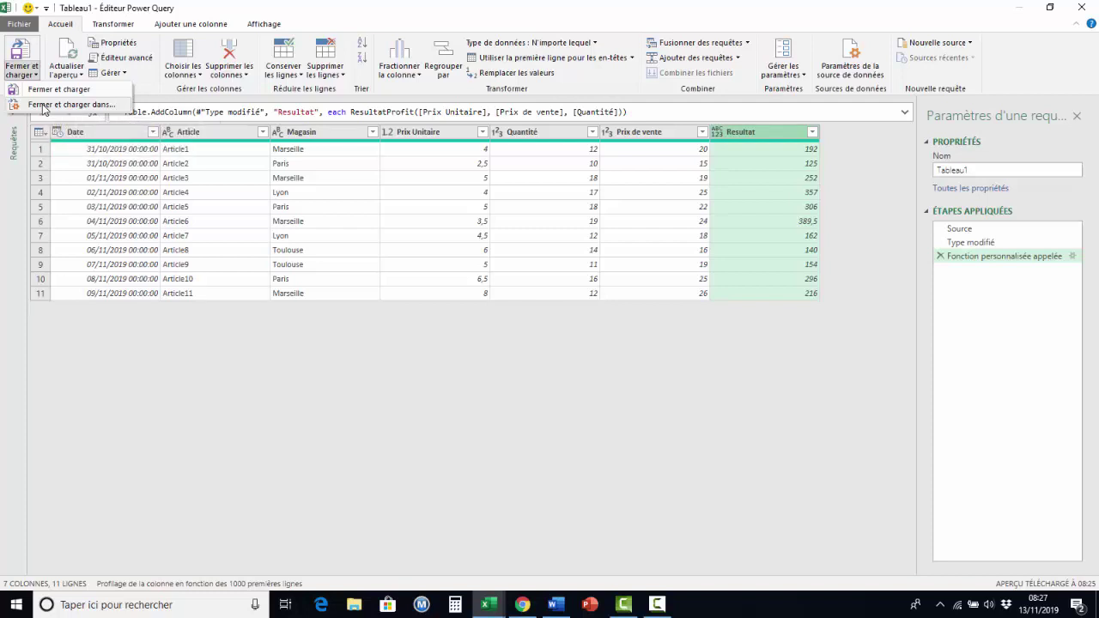
{"action": "left_click", "coordinate": [43, 105]}
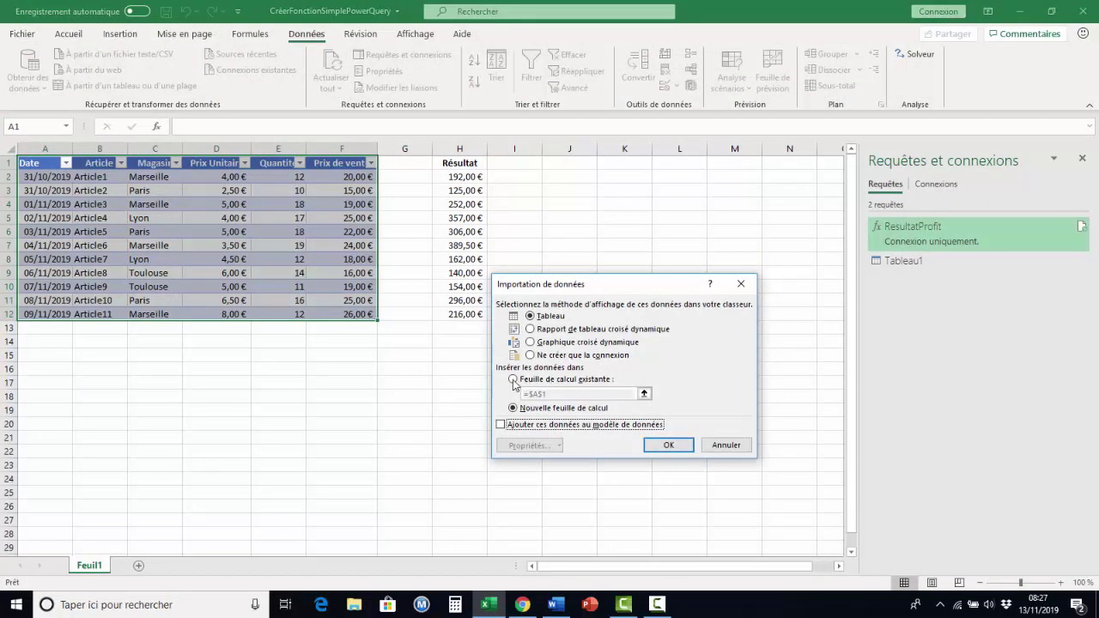
{"action": "left_click", "coordinate": [512, 380]}
{"action": "left_click", "coordinate": [550, 392]}
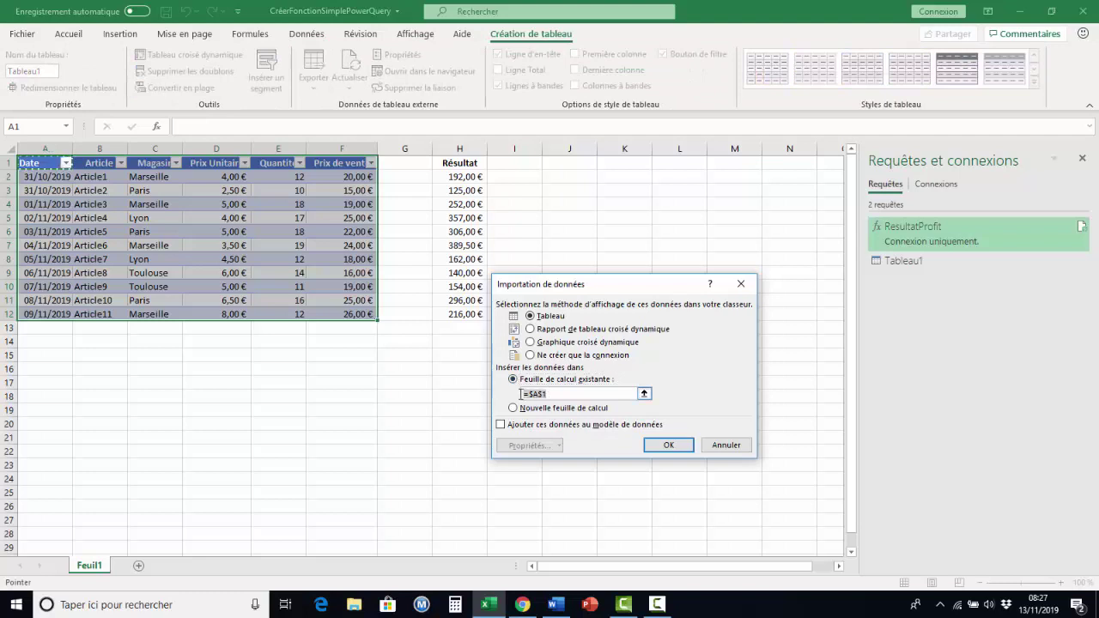
{"action": "left_click", "coordinate": [38, 383]}
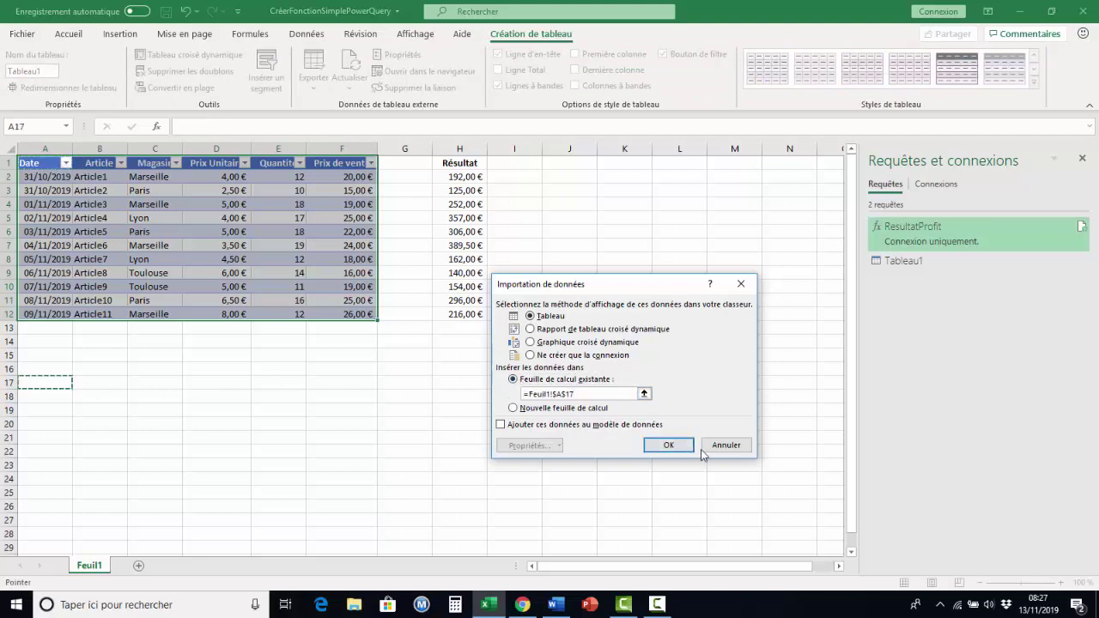
{"action": "left_click", "coordinate": [669, 446]}
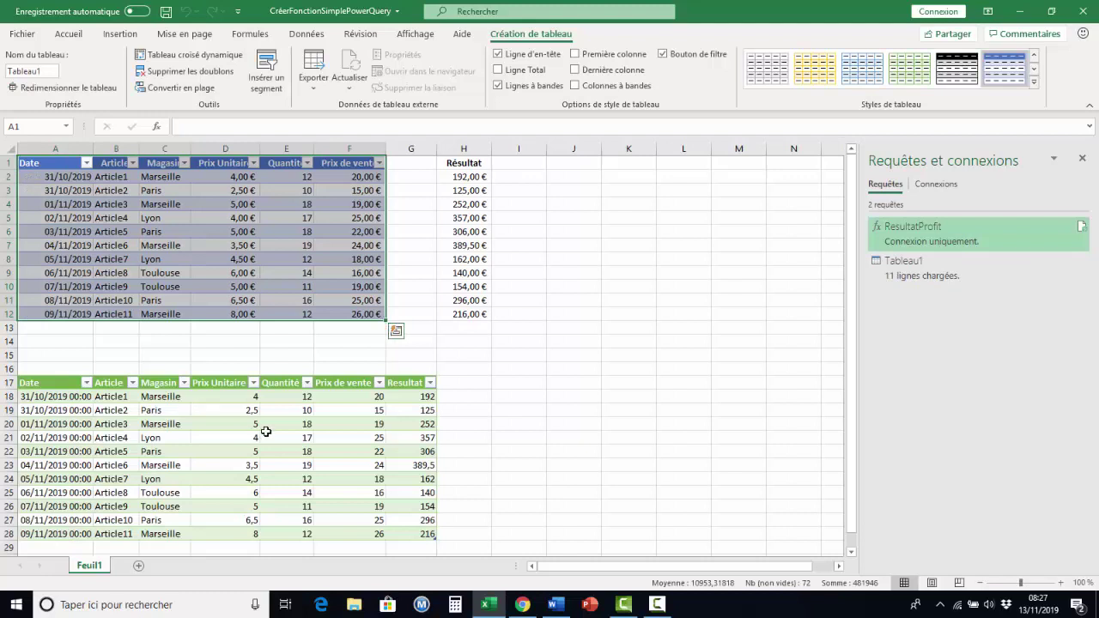
Check that the loaded table's first Resultat value is 192, then go below the source table
{"action": "left_click", "coordinate": [266, 436]}
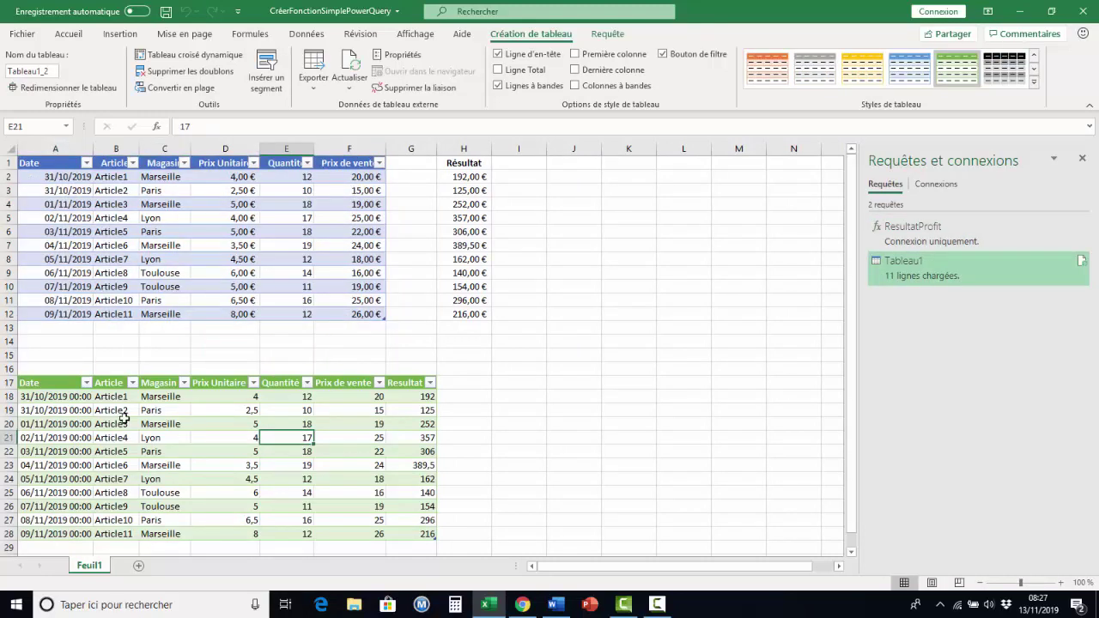
{"action": "left_click", "coordinate": [426, 399]}
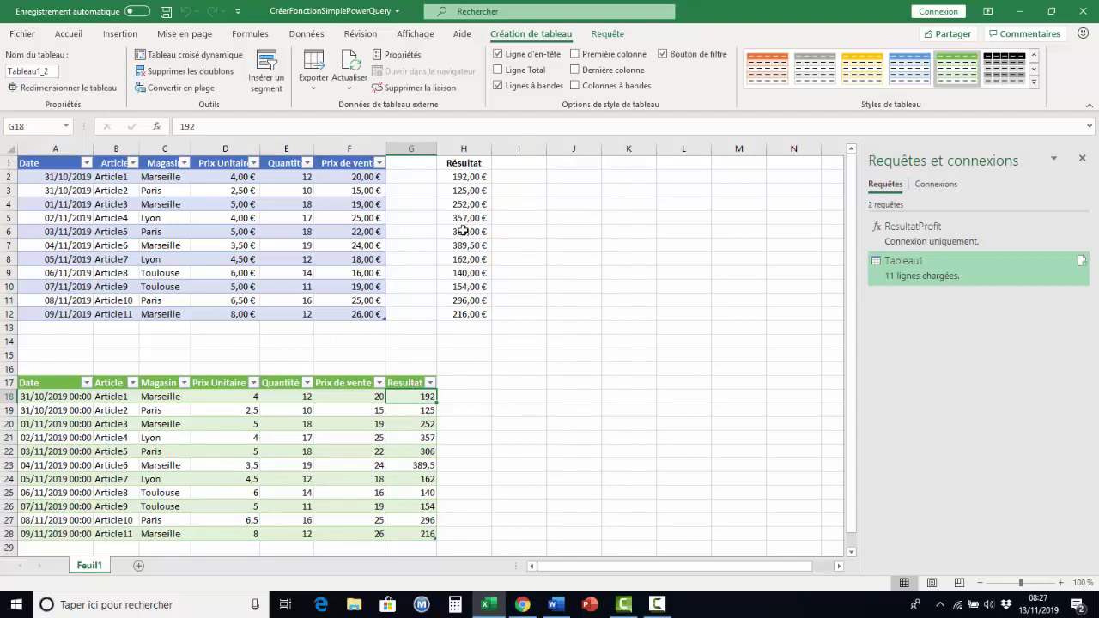
{"action": "left_click", "coordinate": [84, 325]}
{"action": "scroll", "coordinate": [86, 322], "scroll_direction": "down", "scroll_amount": 1}
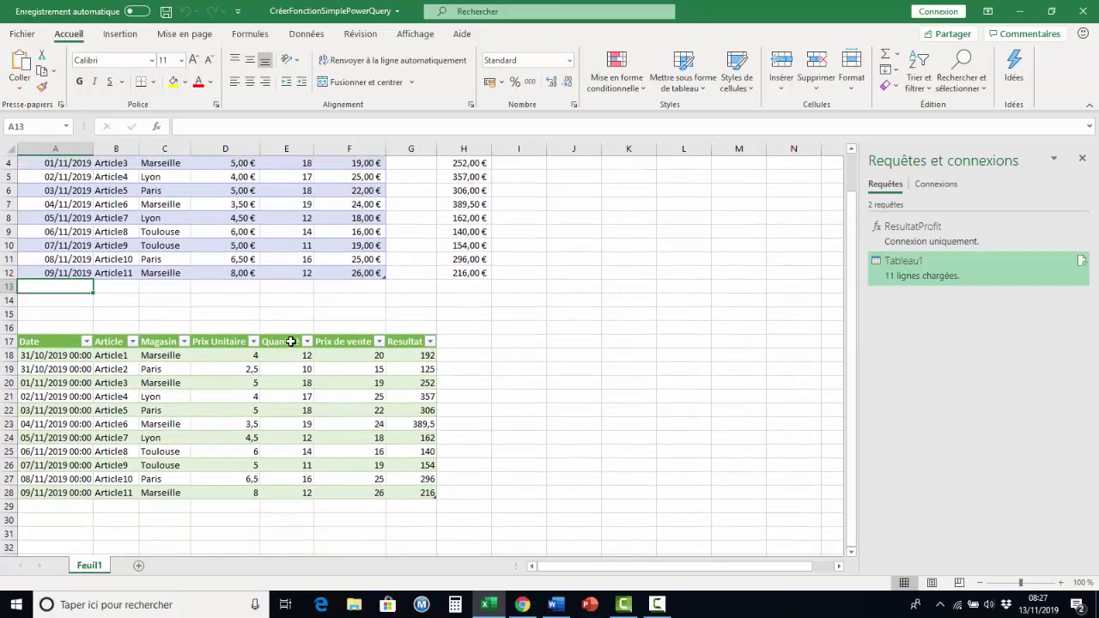
Fill row 13 with 10/11/2019, Article12, Marseille, unit price 10, quantity 50, sale price 30
{"action": "type", "text": "10/11/2019"}
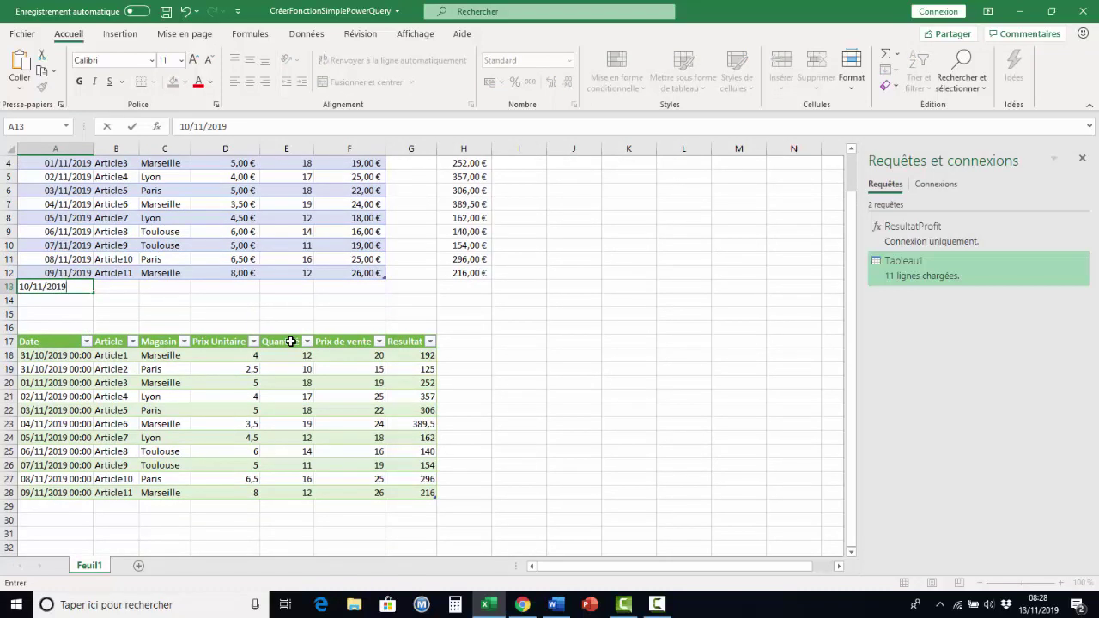
{"action": "key", "text": "Tab"}
{"action": "type", "text": "A"}
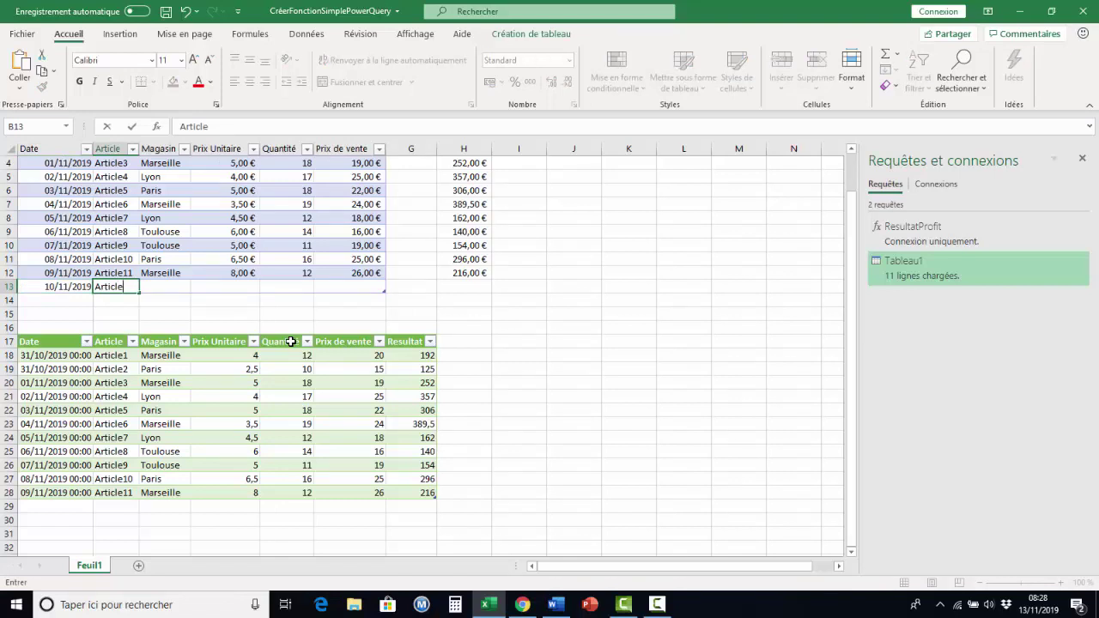
{"action": "key", "text": "Tab"}
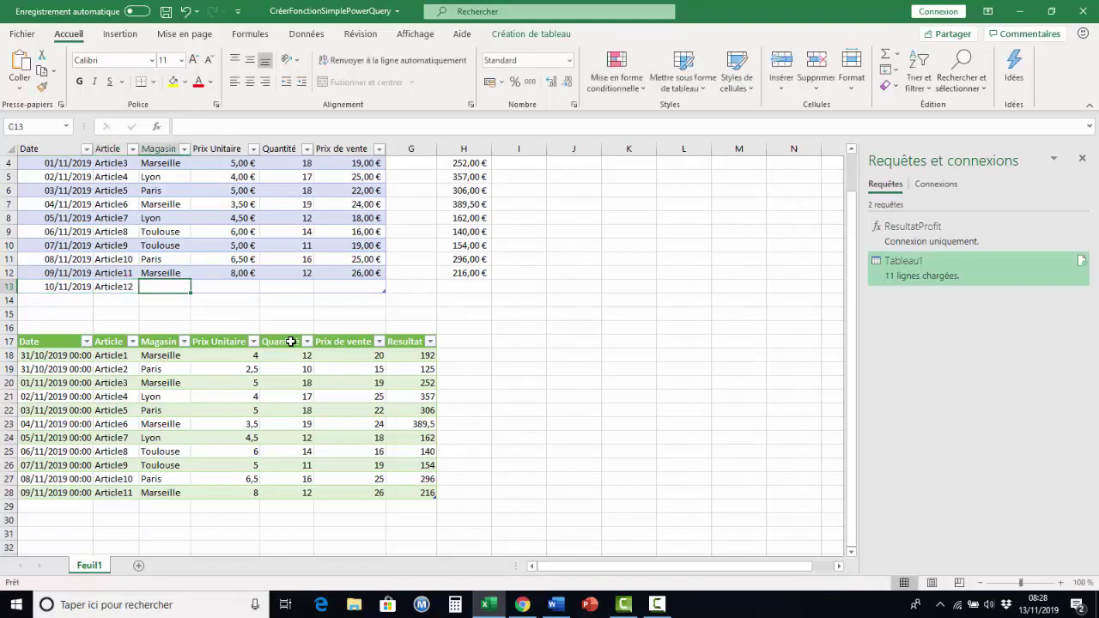
{"action": "type", "text": "Marseille"}
{"action": "key", "text": "Tab"}
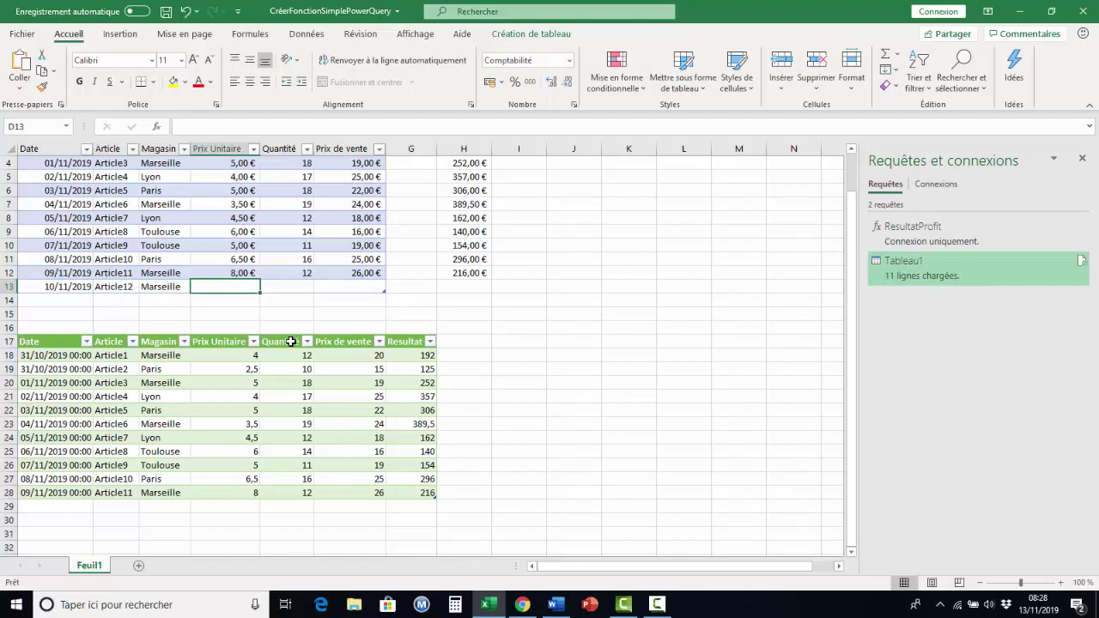
{"action": "type", "text": "10"}
{"action": "key", "text": "Tab"}
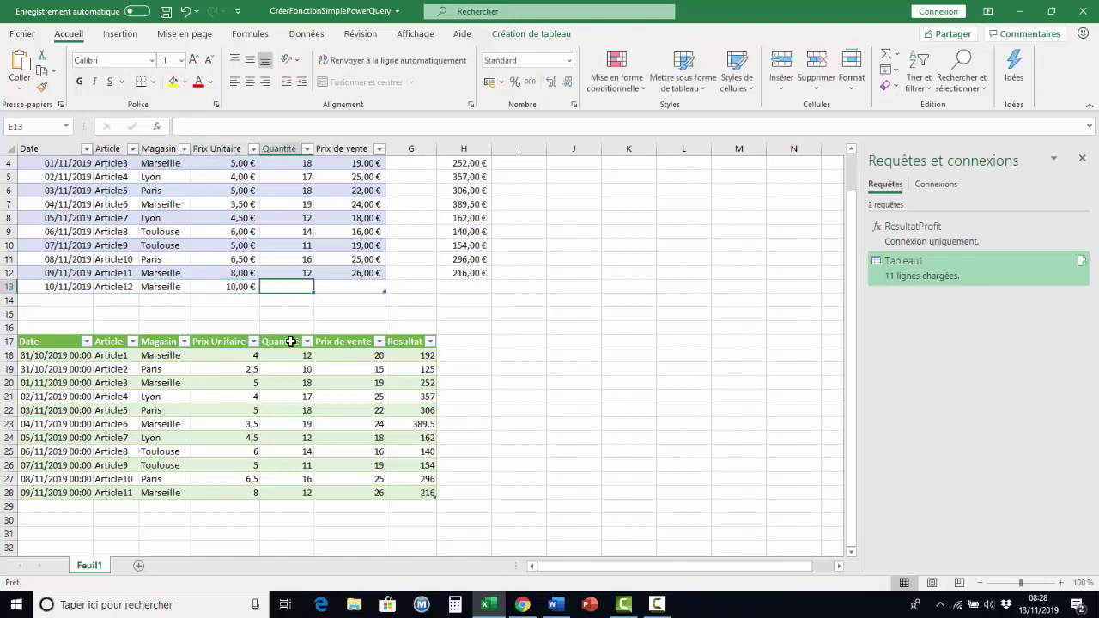
{"action": "type", "text": "50"}
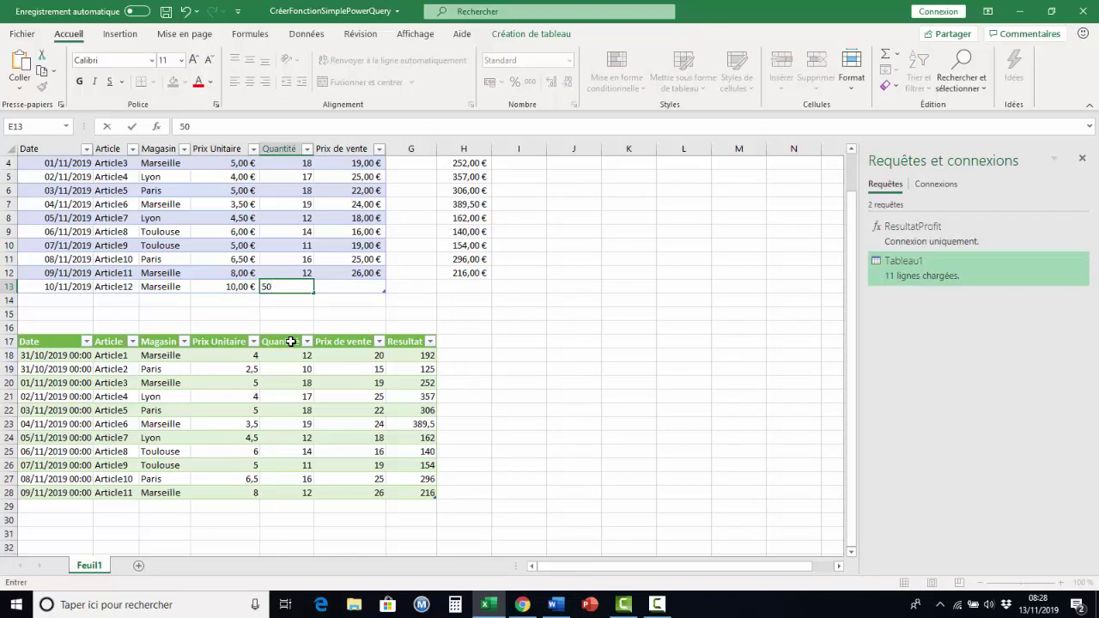
{"action": "key", "text": "Tab"}
{"action": "type", "text": "30"}
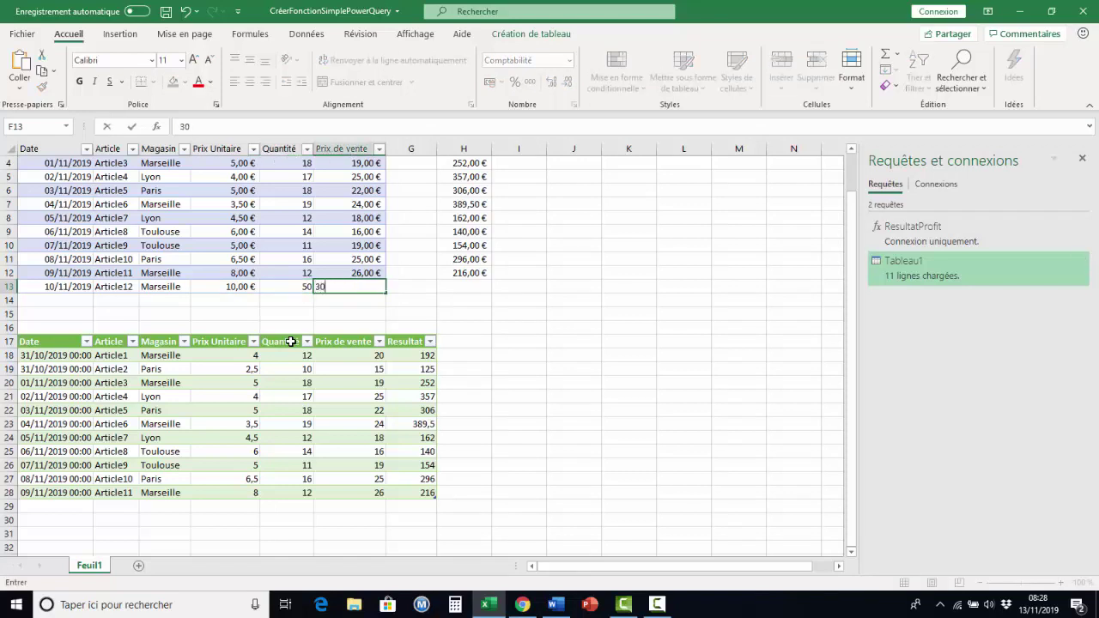
{"action": "key", "text": "Return"}
{"action": "key", "text": "Up"}
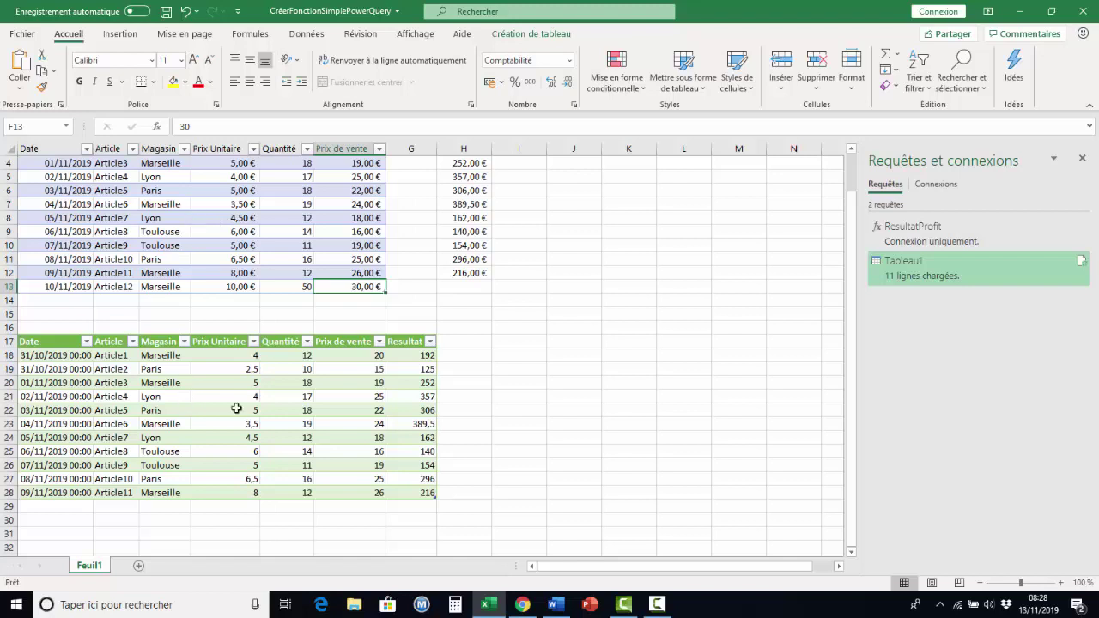
Refresh Tableau1 in Requêtes et connexions and check the new Article12 row, Resultat 1000
{"action": "left_click", "coordinate": [1083, 267]}
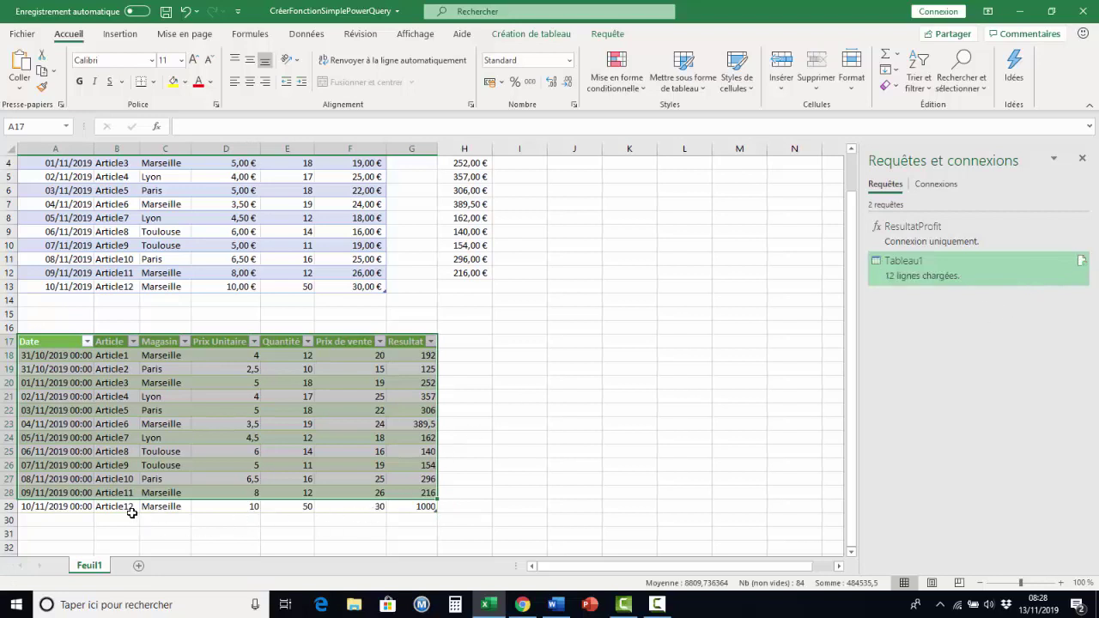
{"action": "left_click", "coordinate": [117, 506]}
{"action": "left_click_drag", "start_coordinate": [44, 507], "coordinate": [410, 507]}
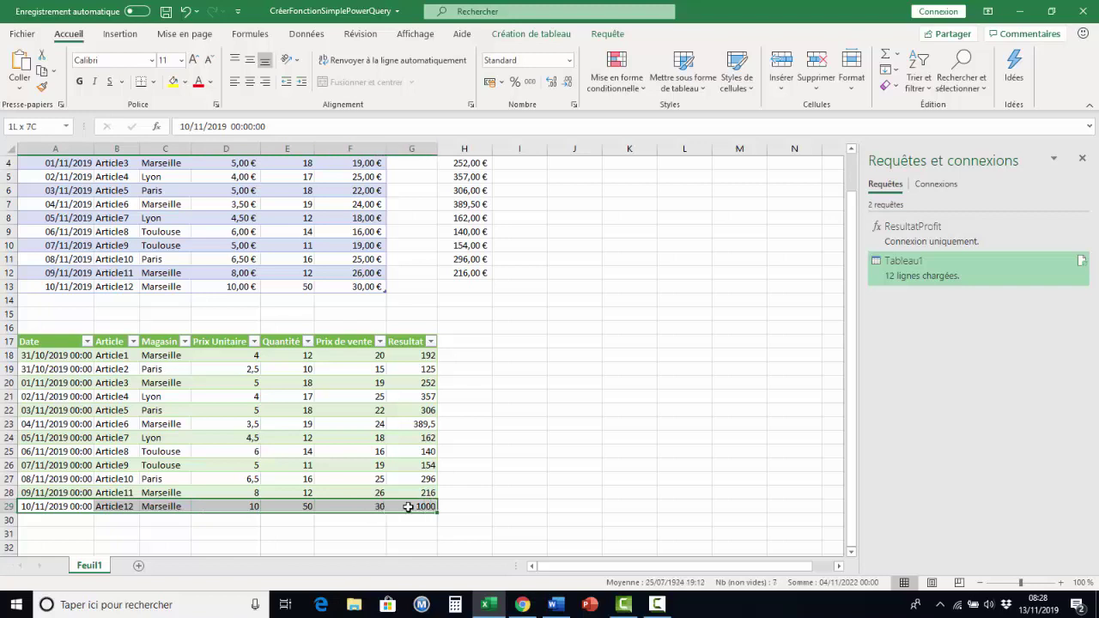
{"action": "left_click", "coordinate": [333, 438]}
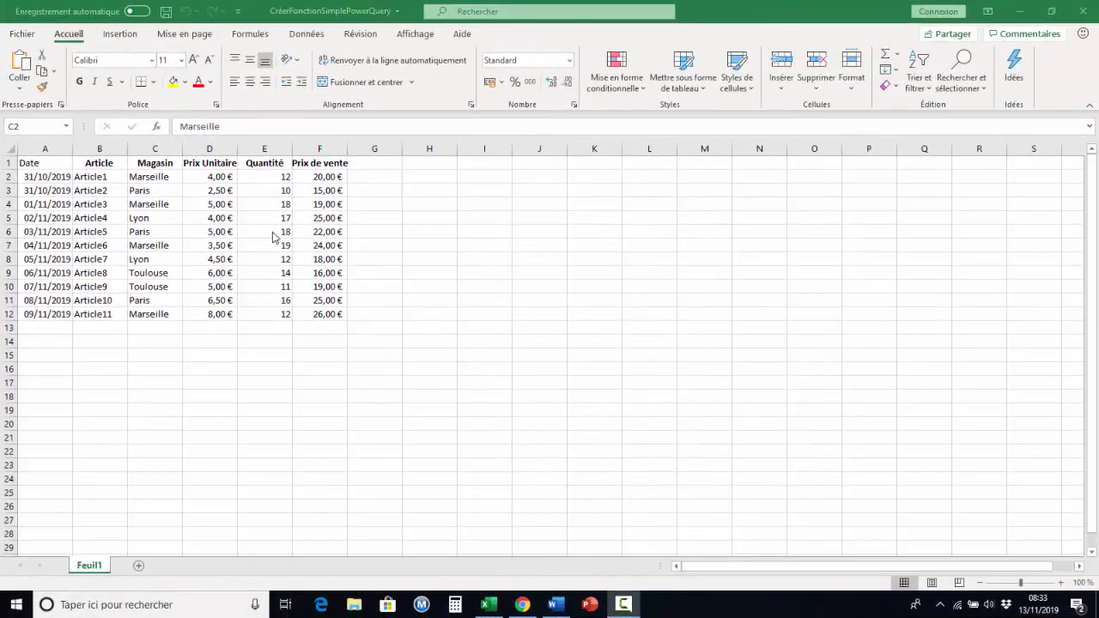
Send the sales range A1:F12 to Power Query as a table with headers
{"action": "left_click", "coordinate": [153, 221]}
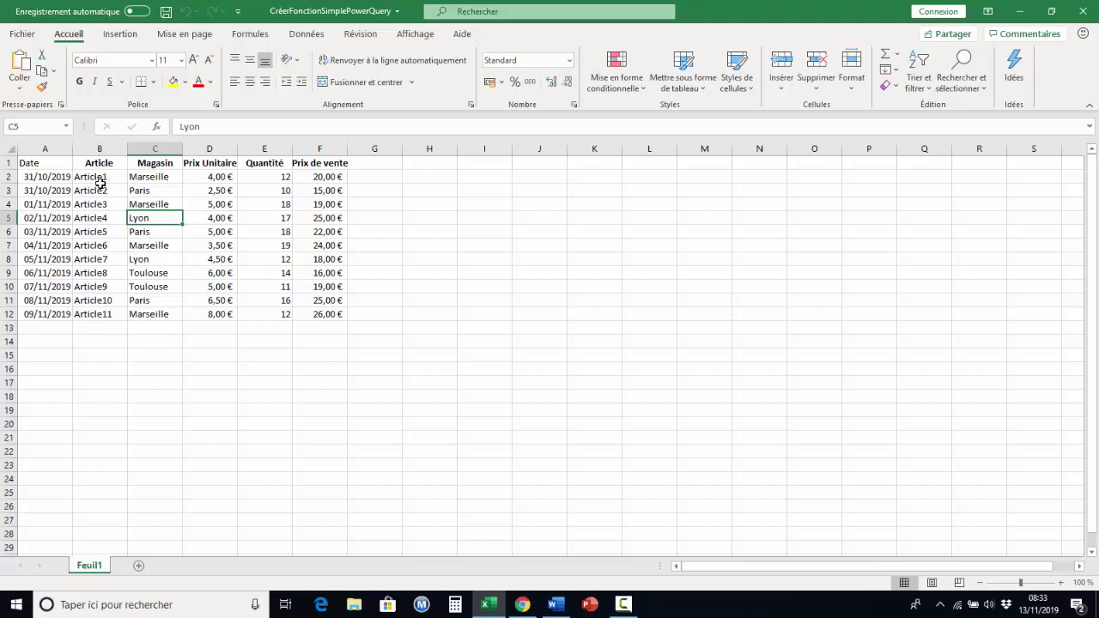
{"action": "left_click", "coordinate": [95, 178]}
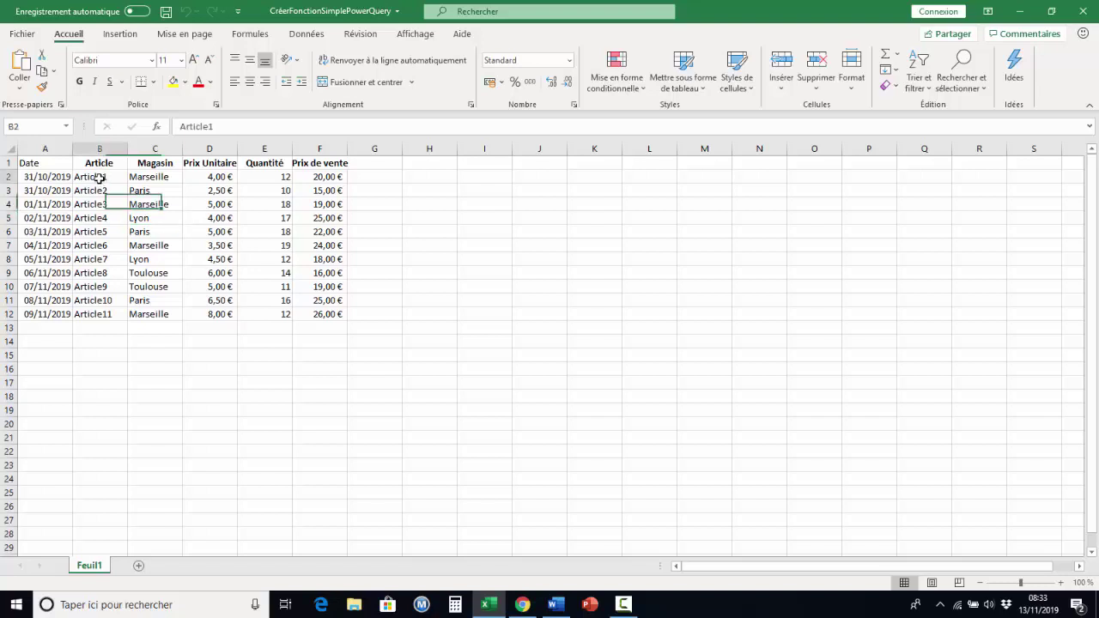
{"action": "left_click", "coordinate": [38, 177]}
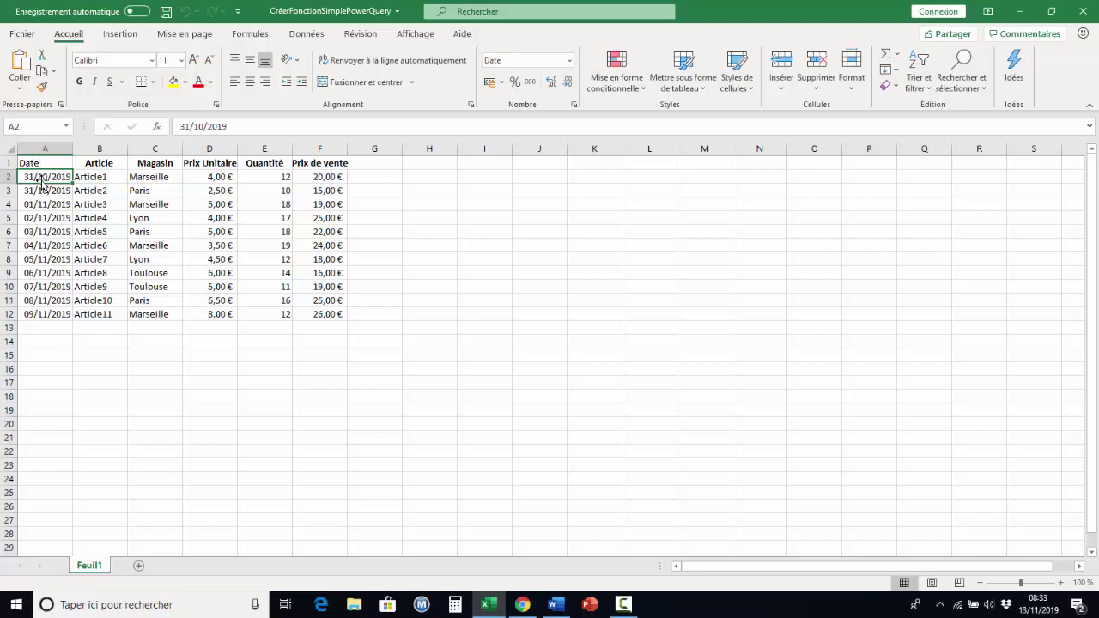
{"action": "left_click", "coordinate": [153, 180]}
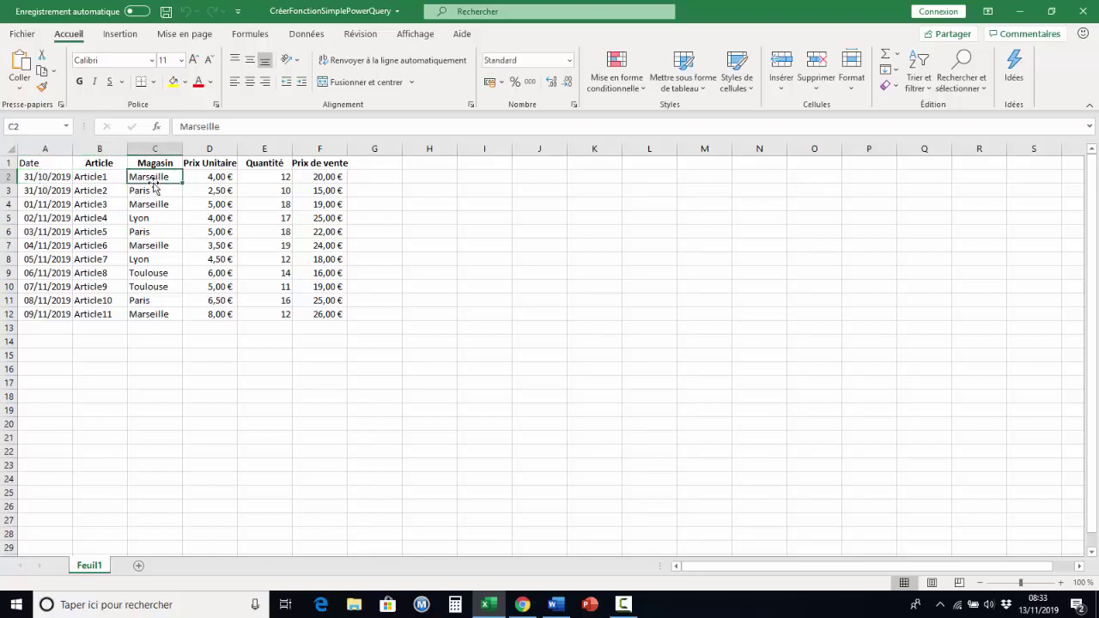
{"action": "left_click", "coordinate": [306, 34]}
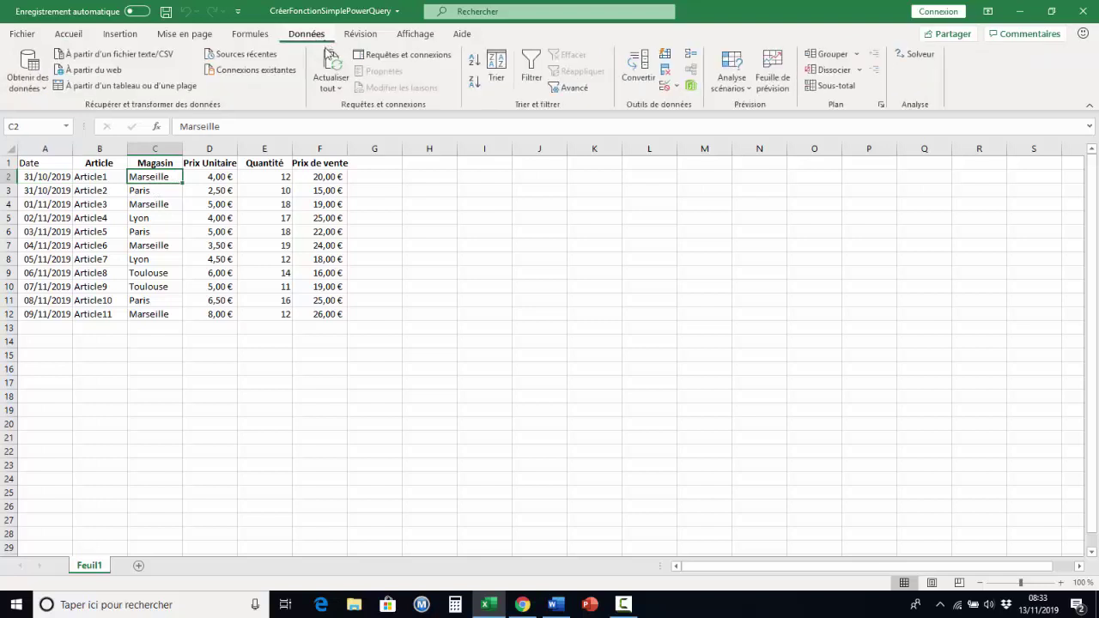
{"action": "left_click", "coordinate": [116, 217]}
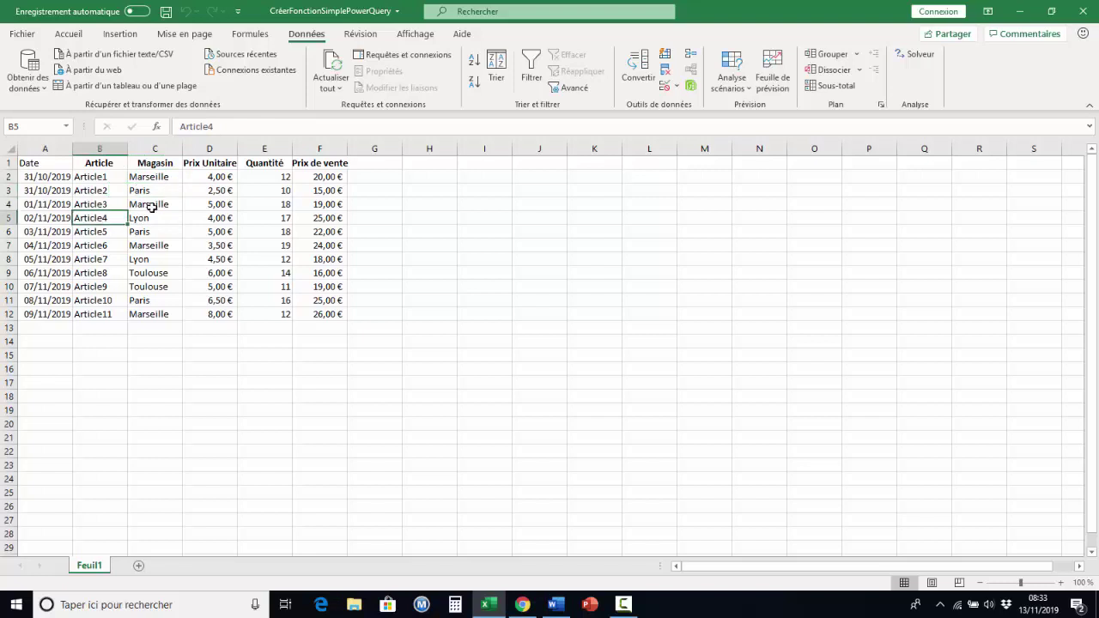
{"action": "left_click", "coordinate": [99, 88]}
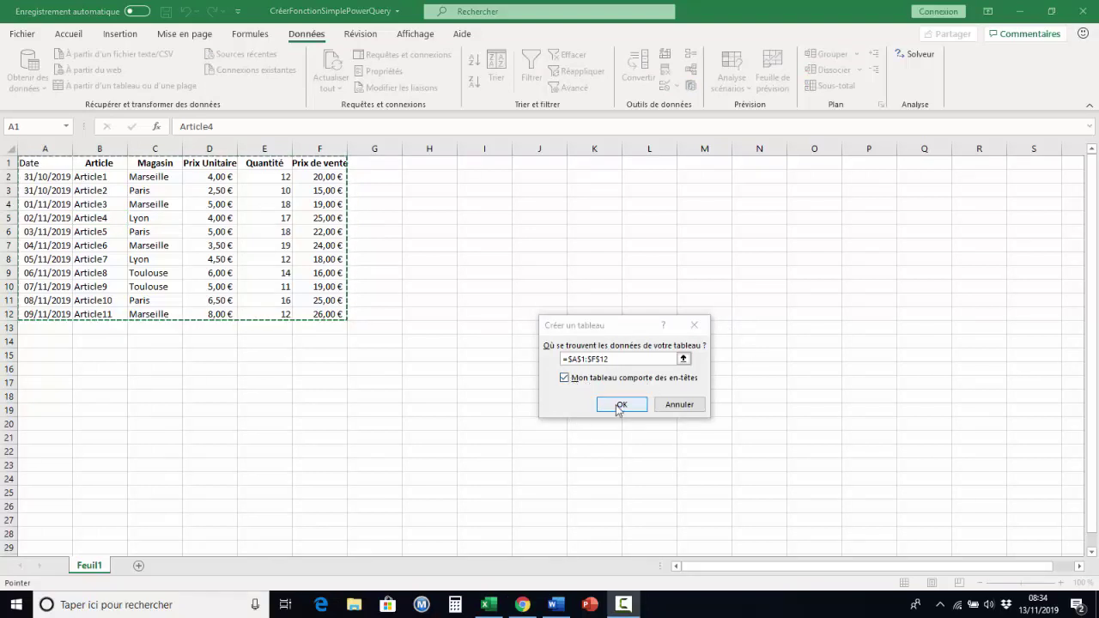
{"action": "left_click", "coordinate": [620, 408]}
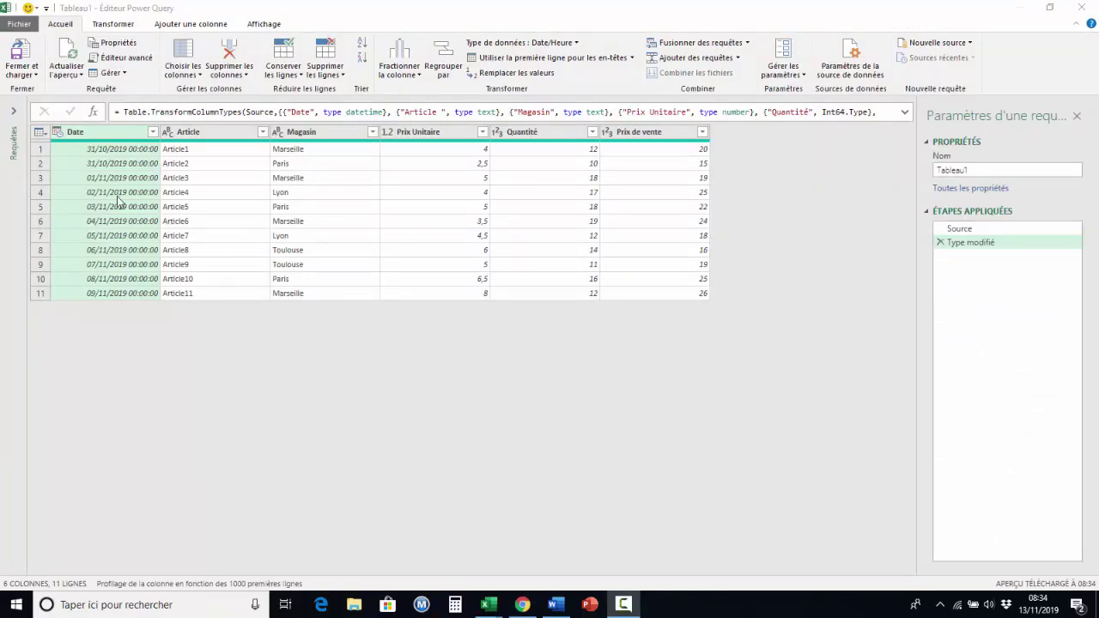
Change the Date column type to Date, replacing the current conversion
{"action": "left_click", "coordinate": [127, 150]}
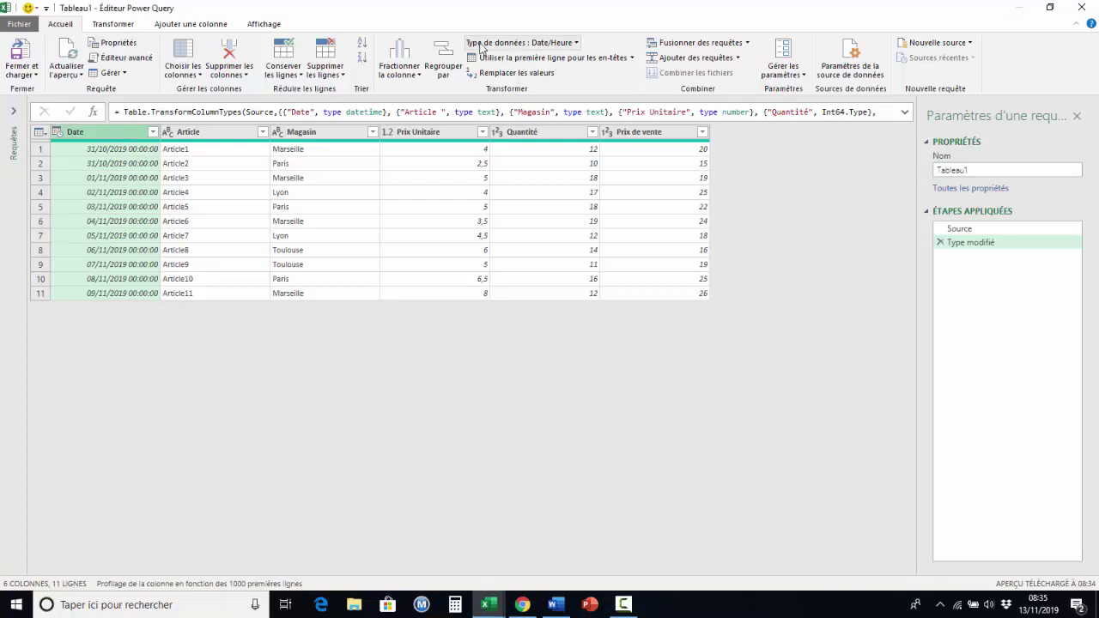
{"action": "left_click", "coordinate": [576, 47]}
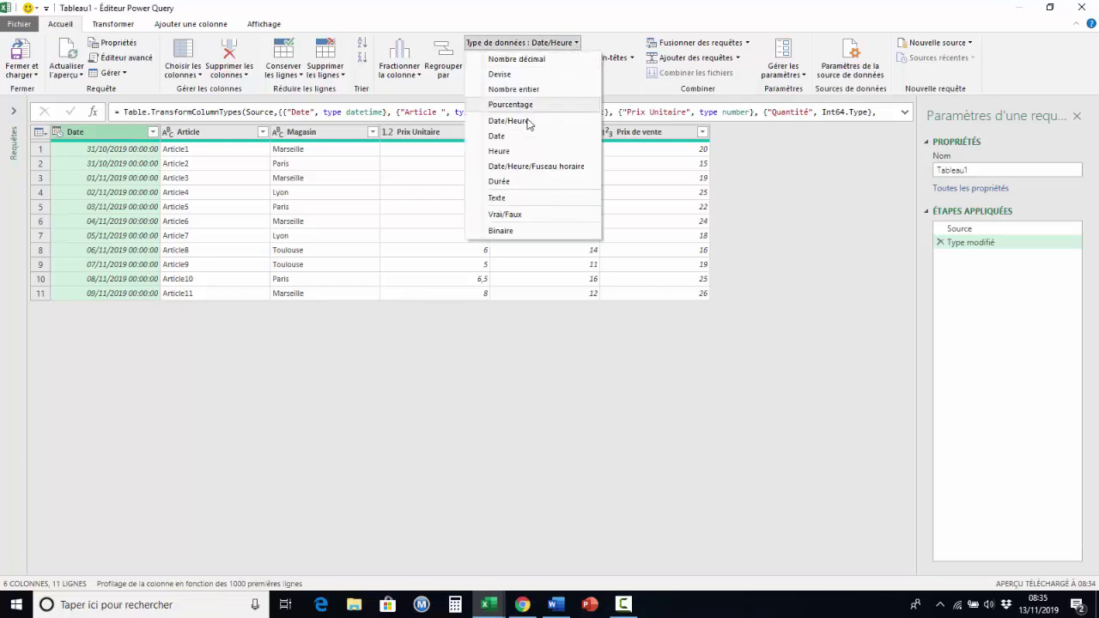
{"action": "left_click", "coordinate": [505, 136]}
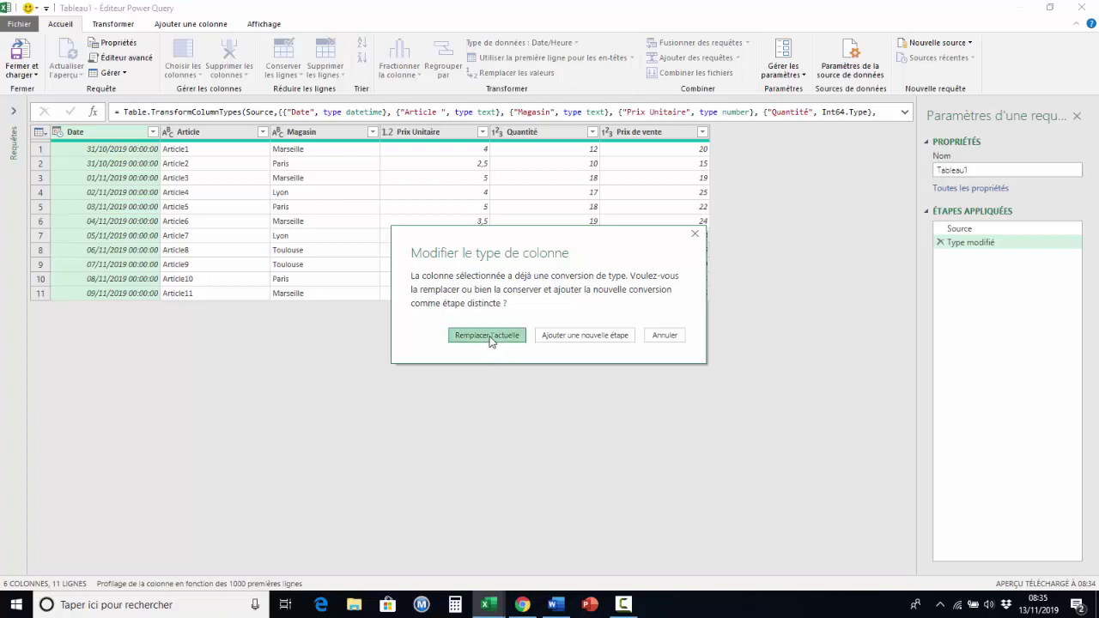
{"action": "left_click", "coordinate": [488, 336]}
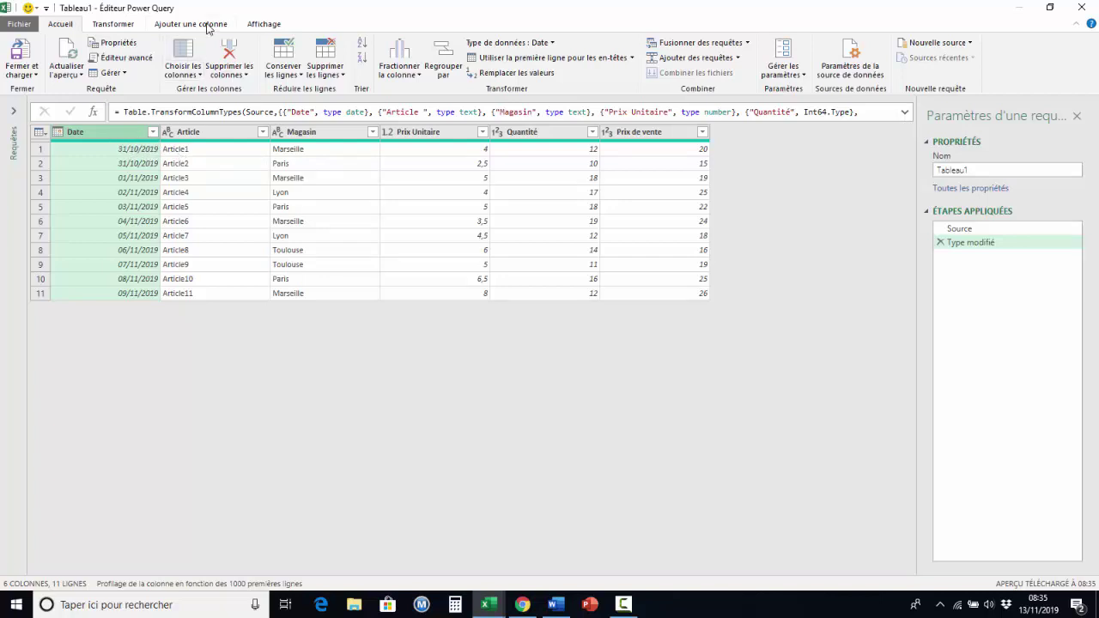
Create a column from examples 'article12019 Marseille' and 'Article22019 Paris' and apply it
{"action": "left_click", "coordinate": [207, 25]}
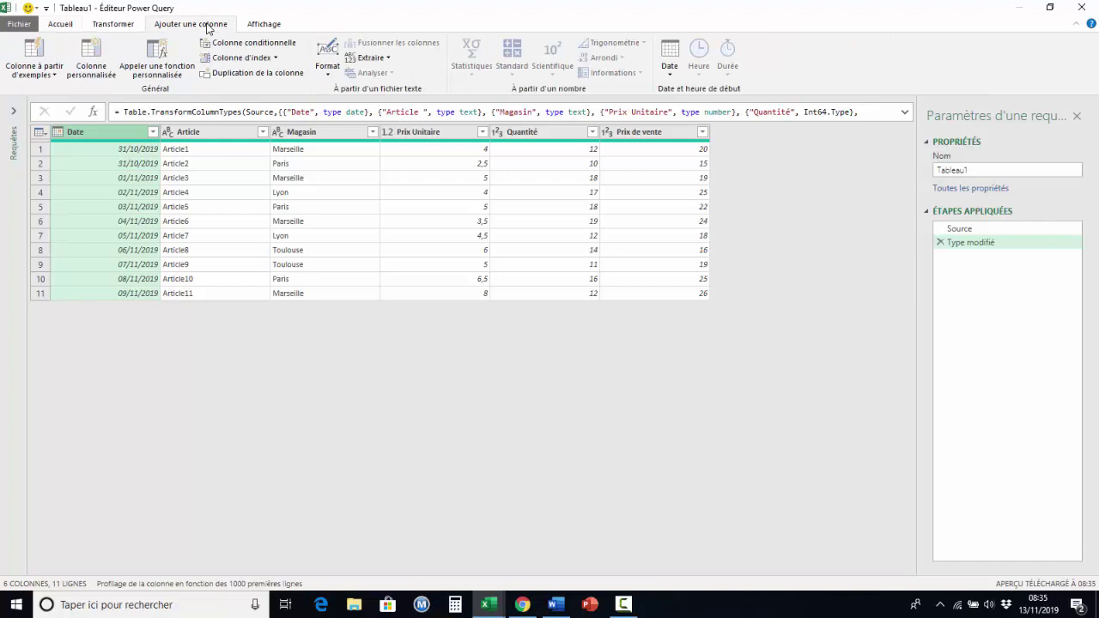
{"action": "left_click", "coordinate": [42, 76]}
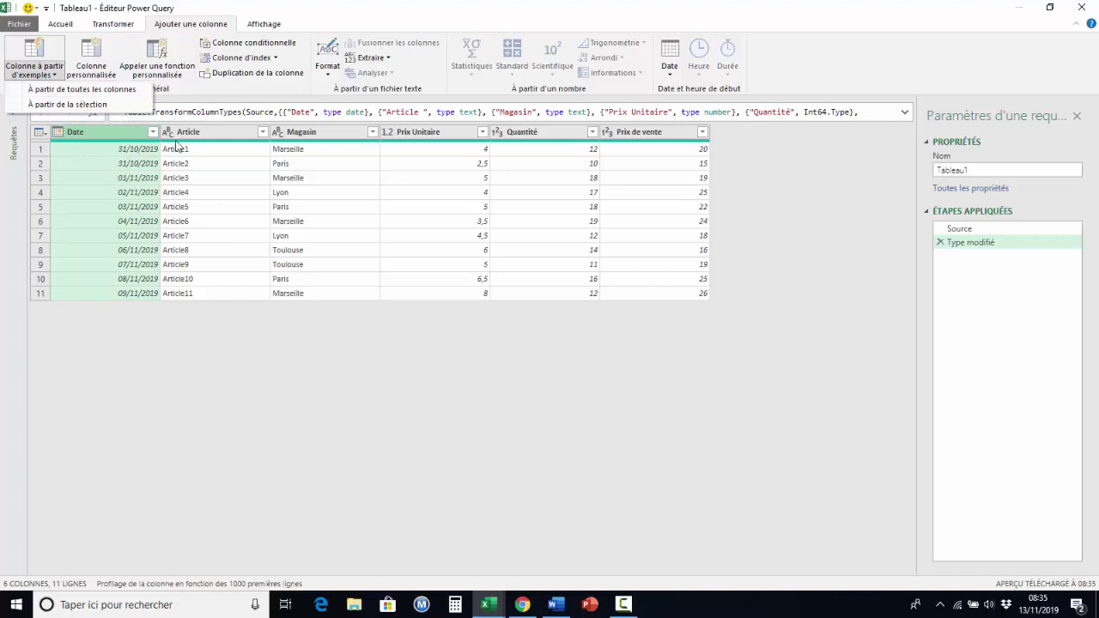
{"action": "key", "text": "Escape"}
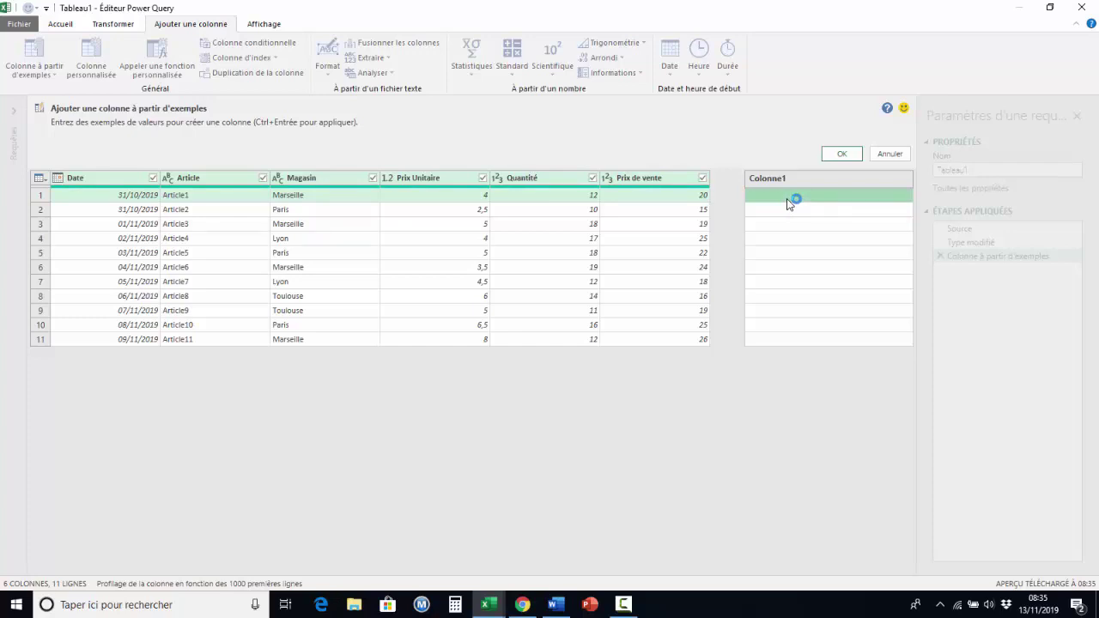
{"action": "left_click", "coordinate": [788, 203]}
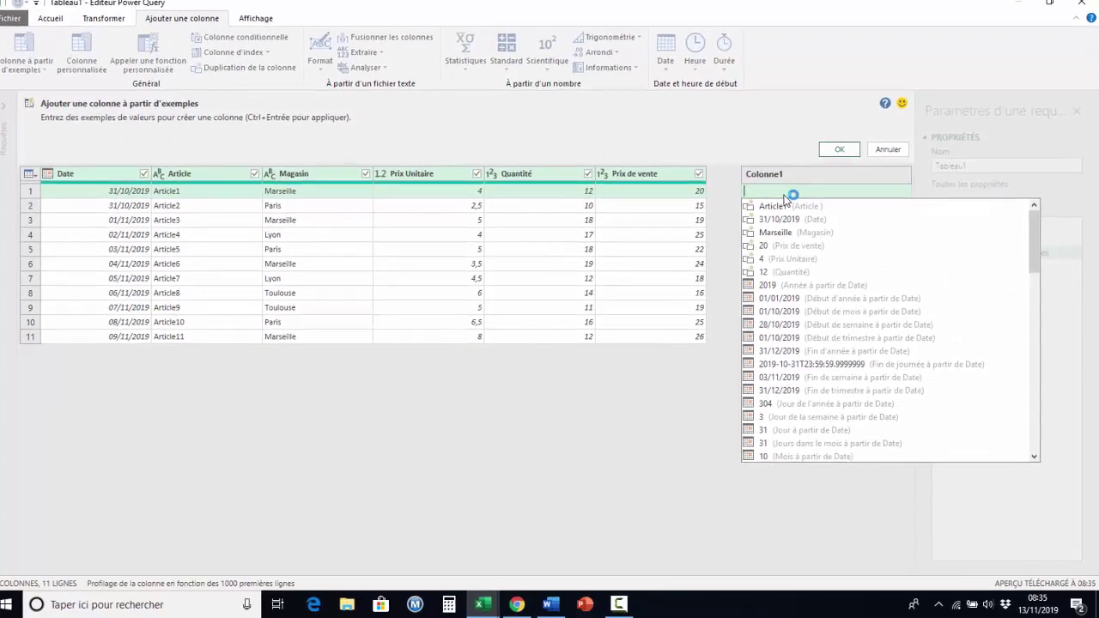
{"action": "type", "text": "a"}
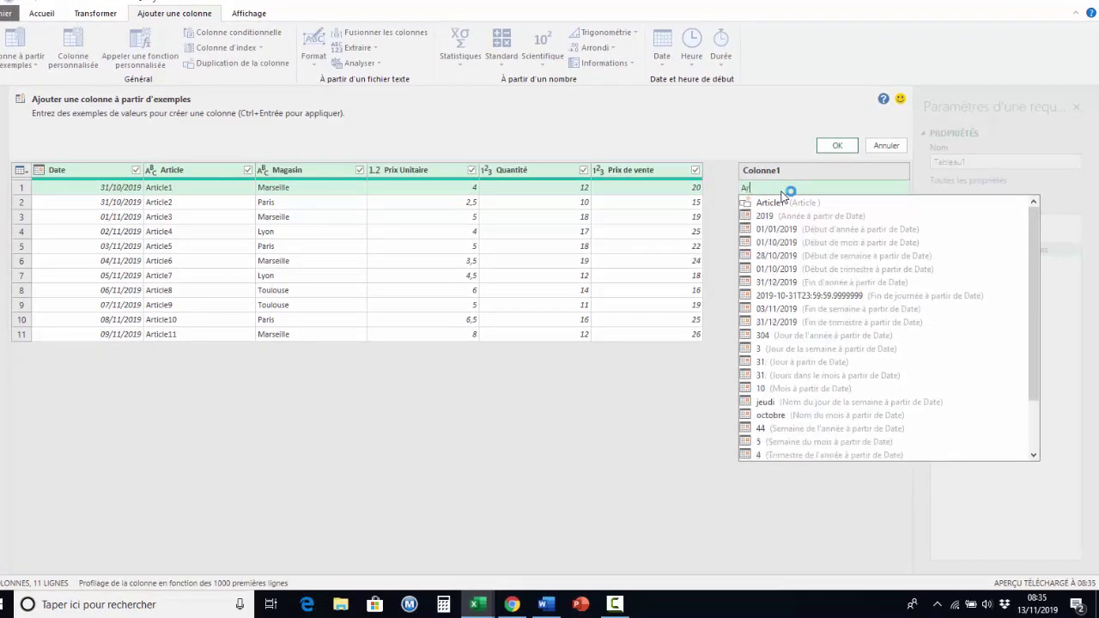
{"action": "type", "text": "rticle"}
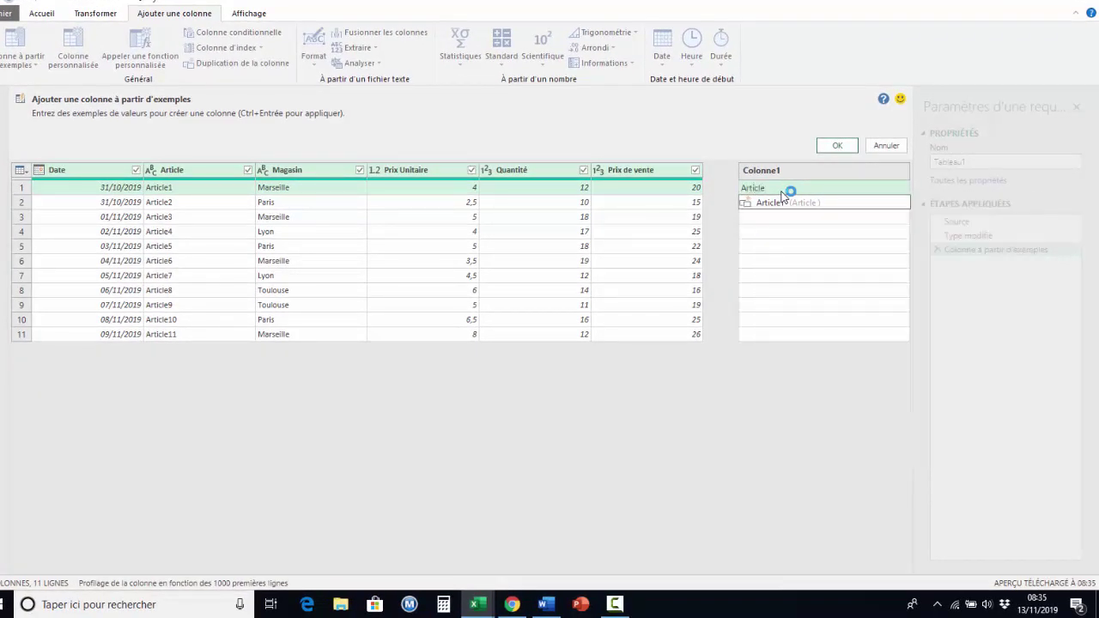
{"action": "type", "text": "1"}
{"action": "type", "text": "2019"}
{"action": "type", "text": " Ma"}
{"action": "type", "text": "rseille"}
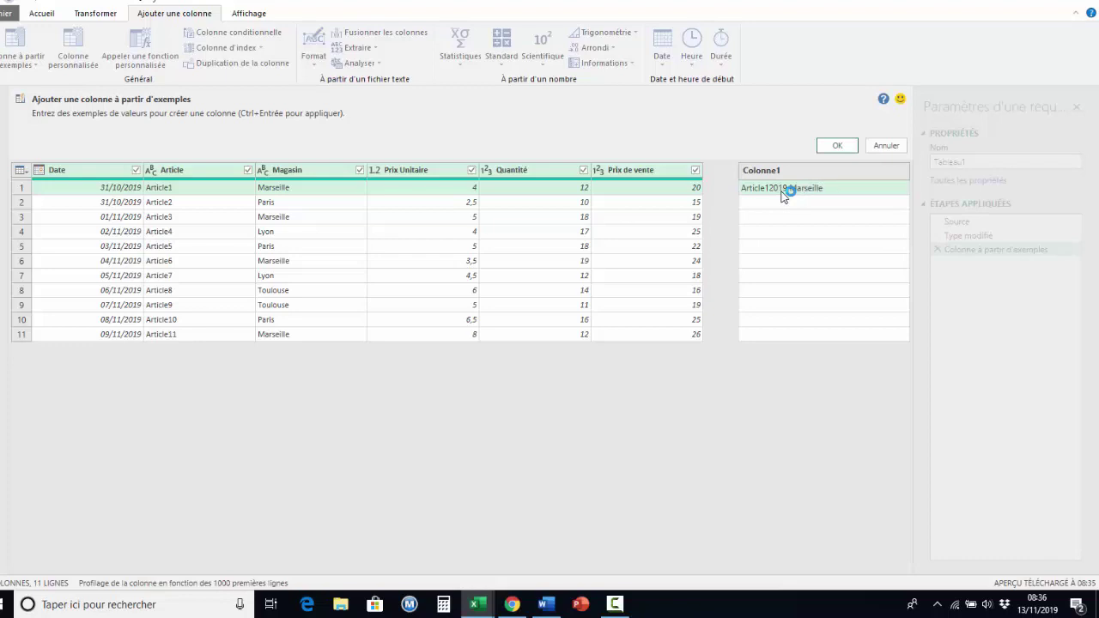
{"action": "key", "text": "Return"}
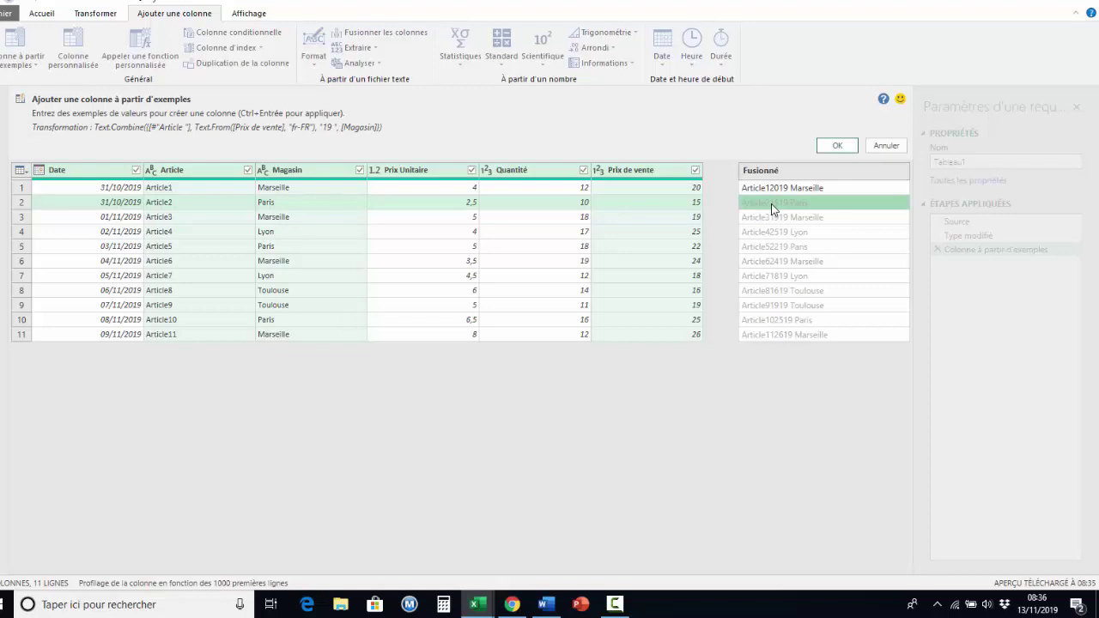
{"action": "type", "text": "Art"}
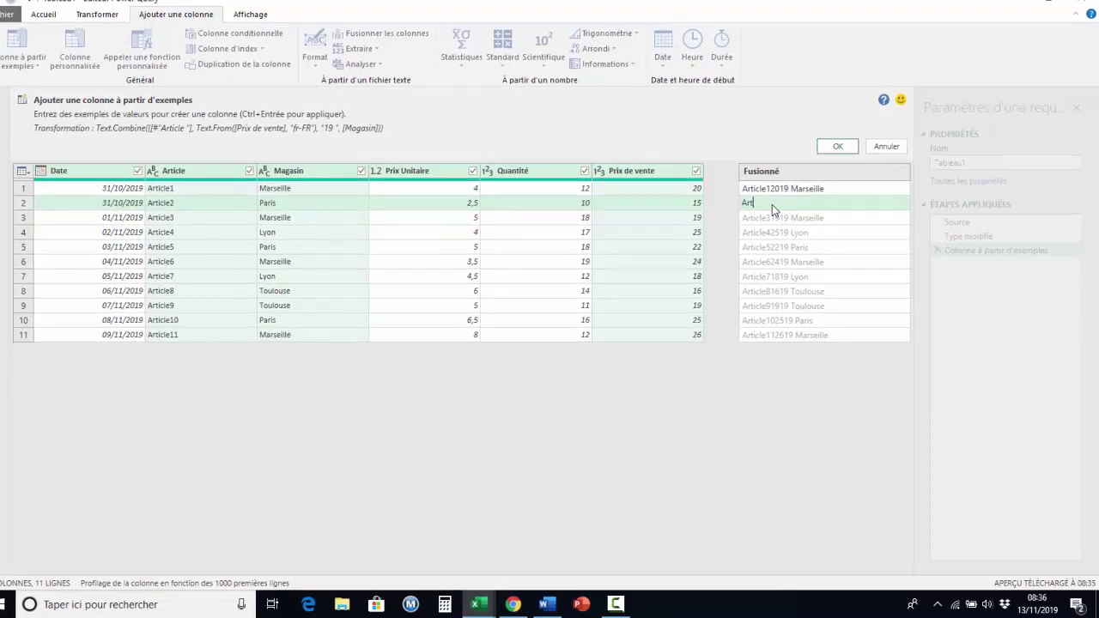
{"action": "type", "text": "icle22019 "}
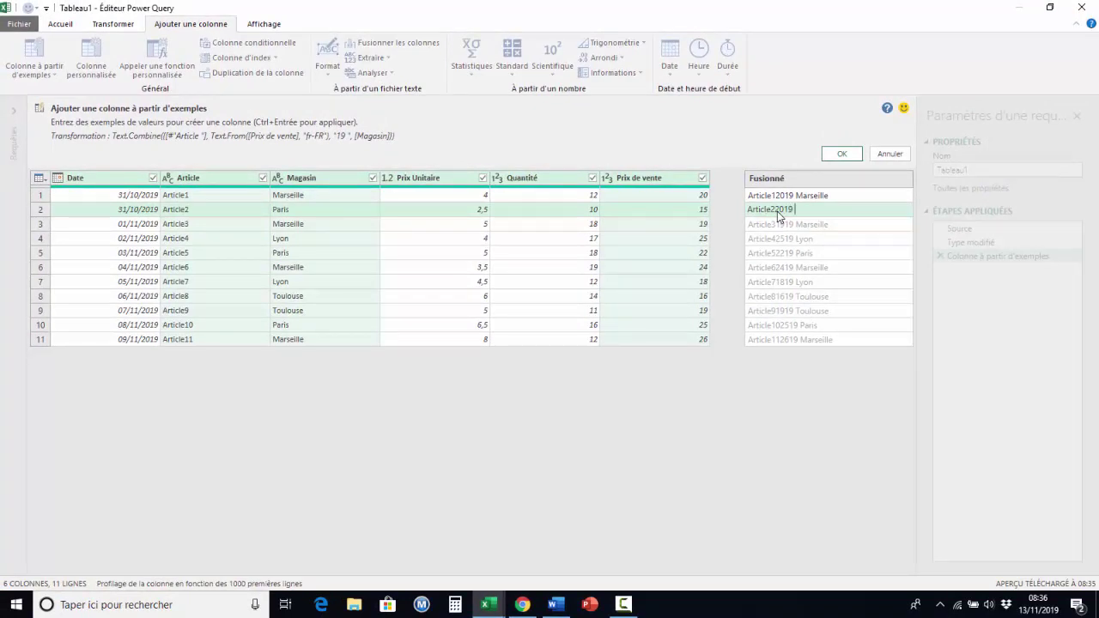
{"action": "type", "text": "Paris"}
{"action": "key", "text": "Return"}
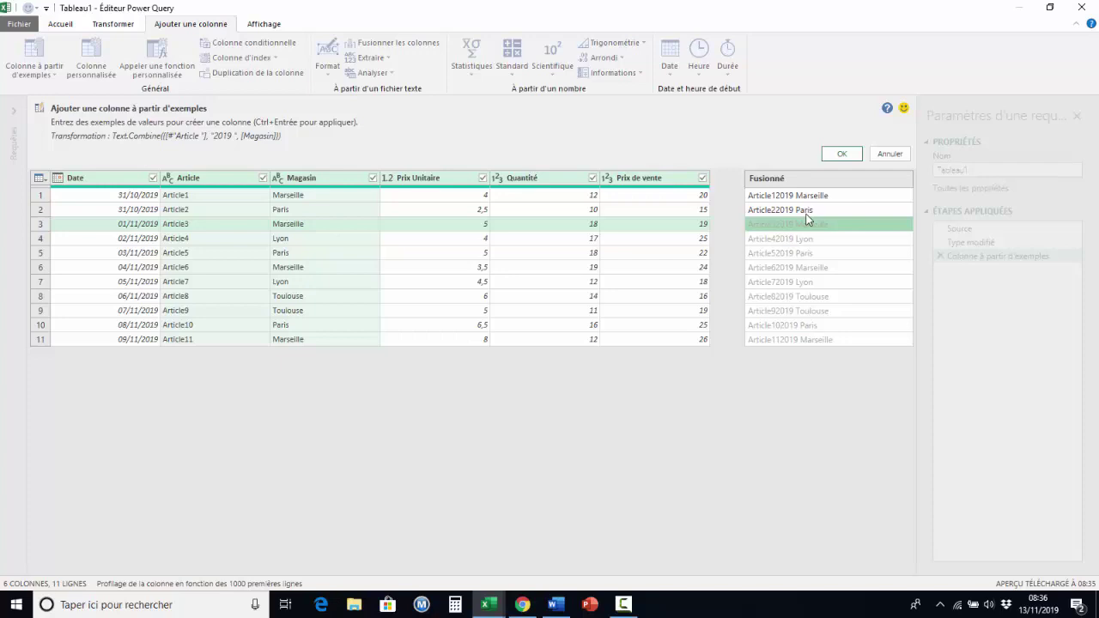
{"action": "key", "text": "ctrl+Return"}
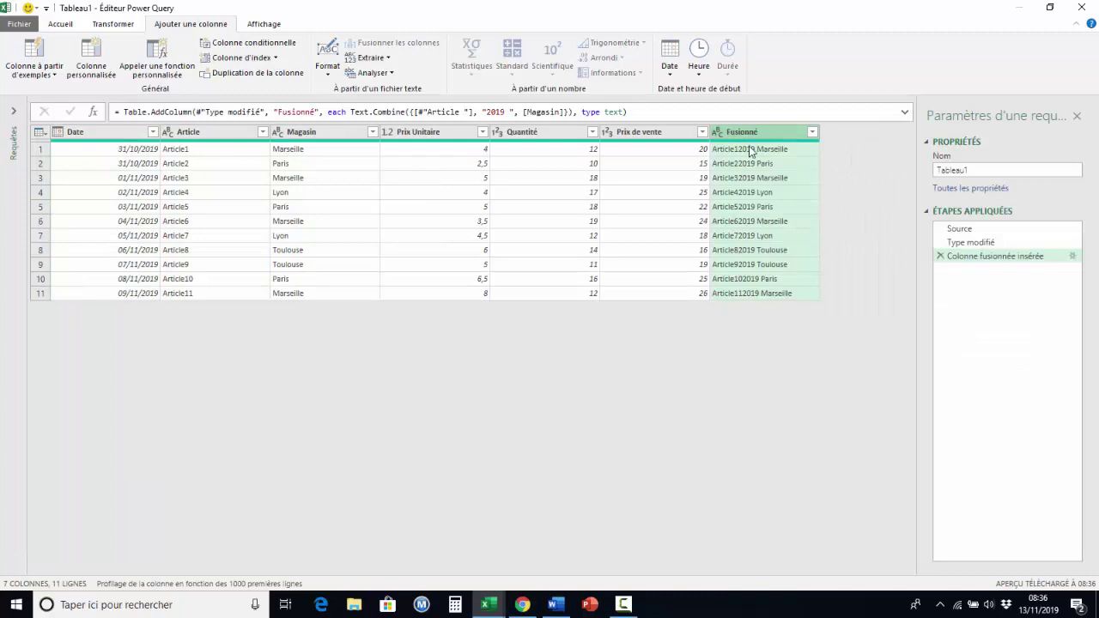
Rename the Fusionné column to NvelleReference
{"action": "left_click", "coordinate": [747, 194]}
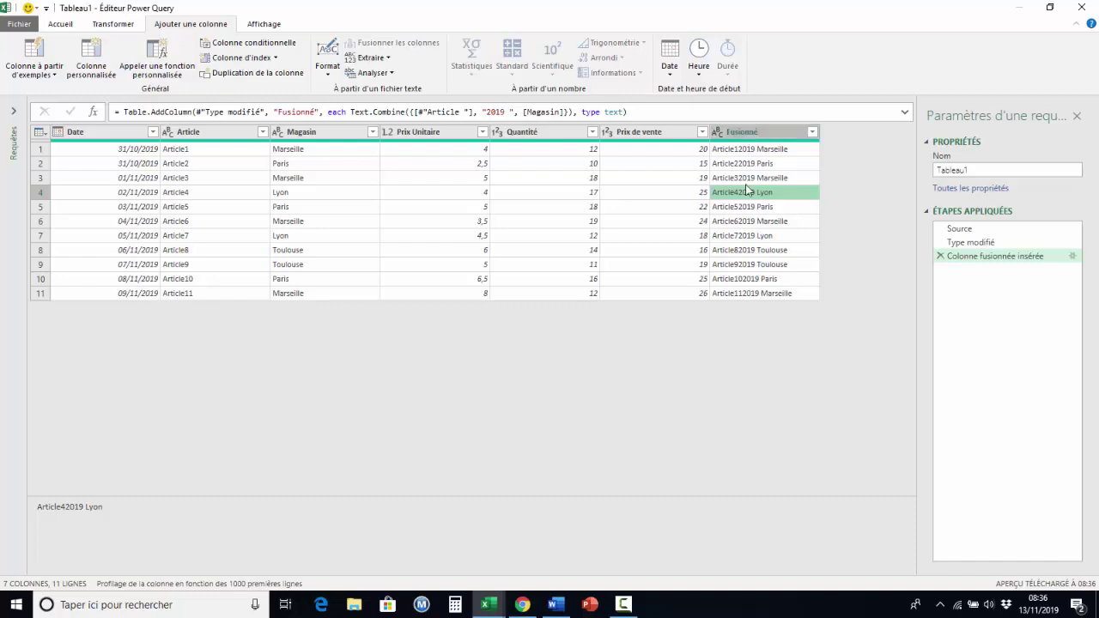
{"action": "left_click", "coordinate": [752, 134]}
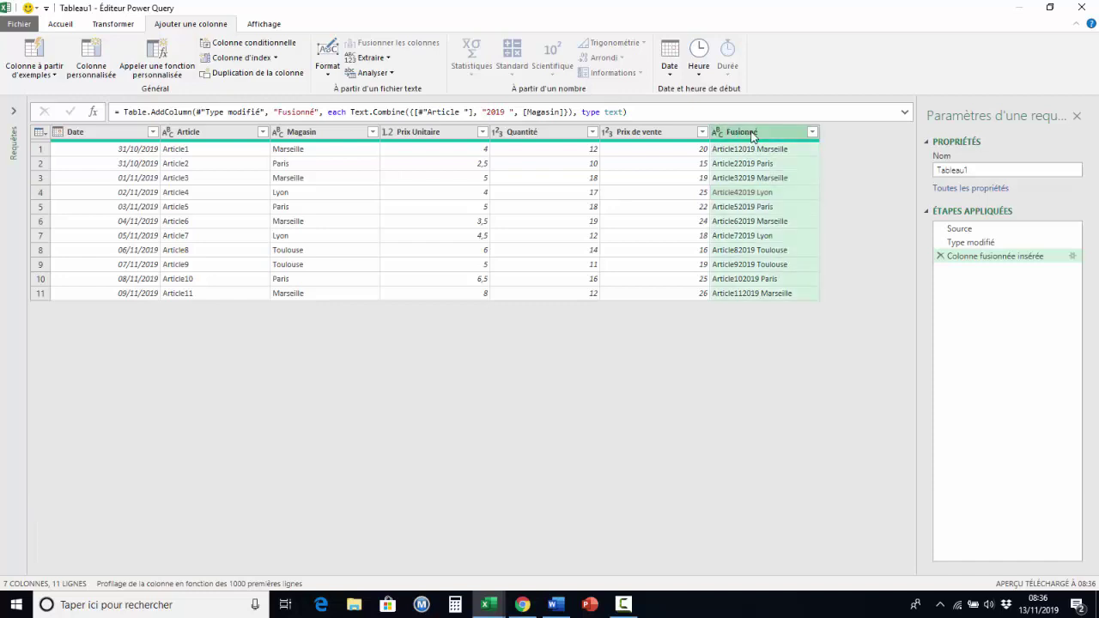
{"action": "right_click", "coordinate": [752, 134]}
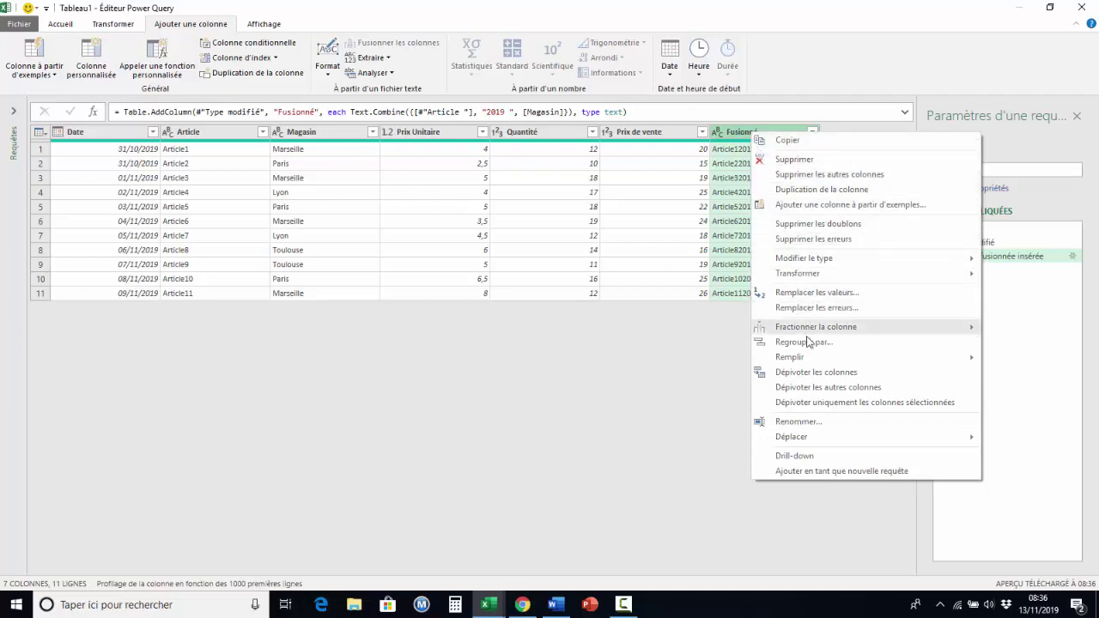
{"action": "left_click", "coordinate": [798, 421]}
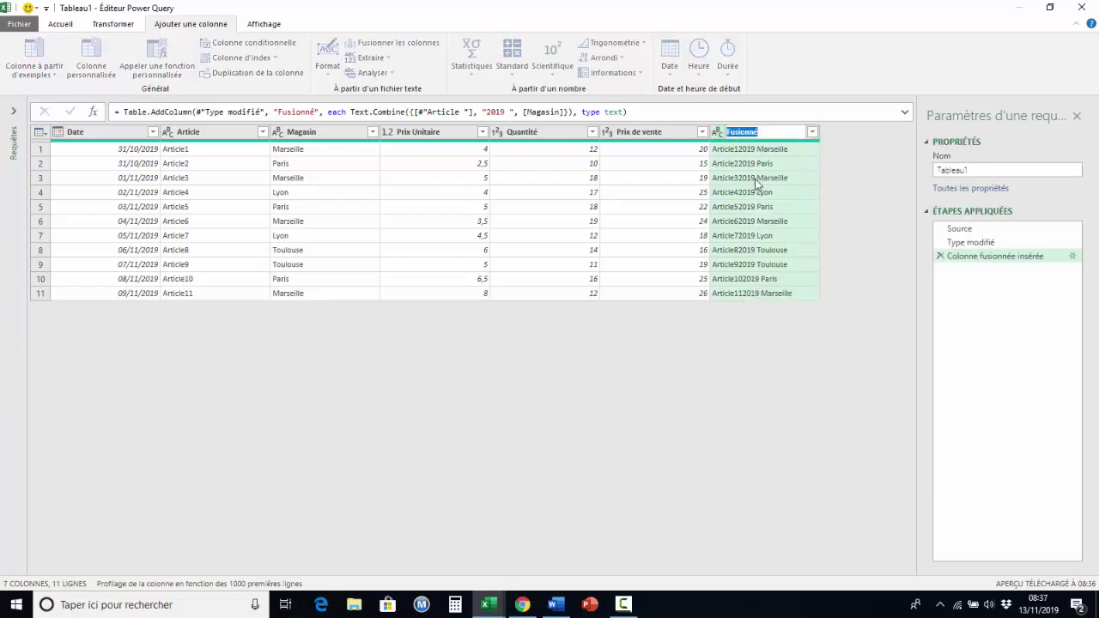
{"action": "type", "text": "N"}
{"action": "type", "text": "velleR"}
{"action": "type", "text": "eference"}
{"action": "key", "text": "Return"}
Verify the NvelleReference, date, article, store and sale price values in rows 7, 9 and 11
{"action": "left_click", "coordinate": [753, 240]}
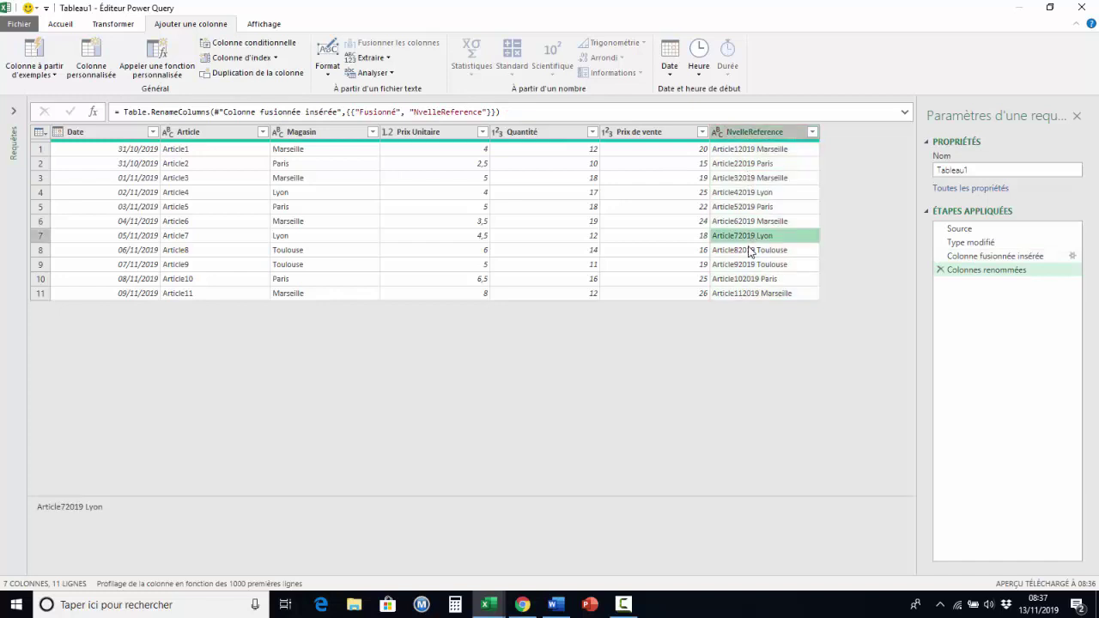
{"action": "left_click", "coordinate": [140, 296]}
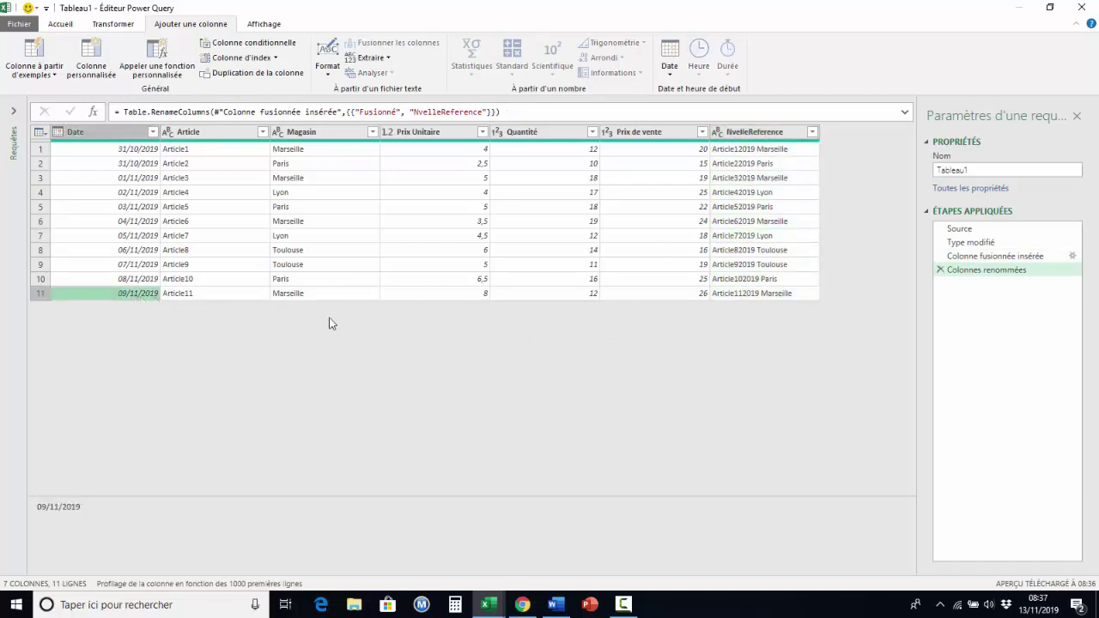
{"action": "left_click", "coordinate": [211, 293]}
{"action": "left_click", "coordinate": [292, 298]}
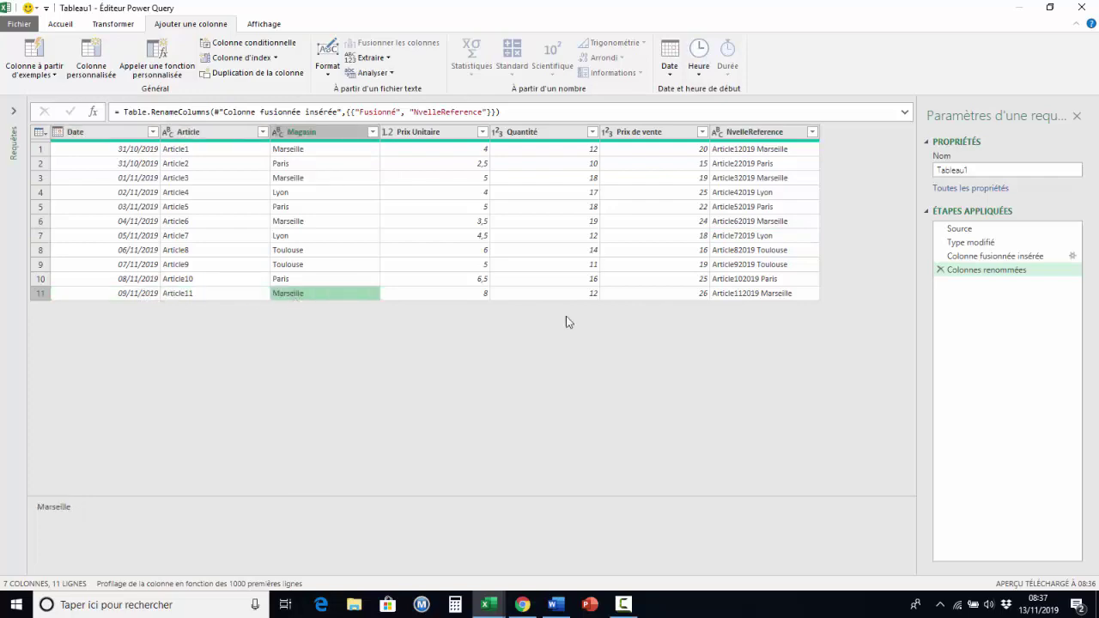
{"action": "left_click", "coordinate": [744, 295]}
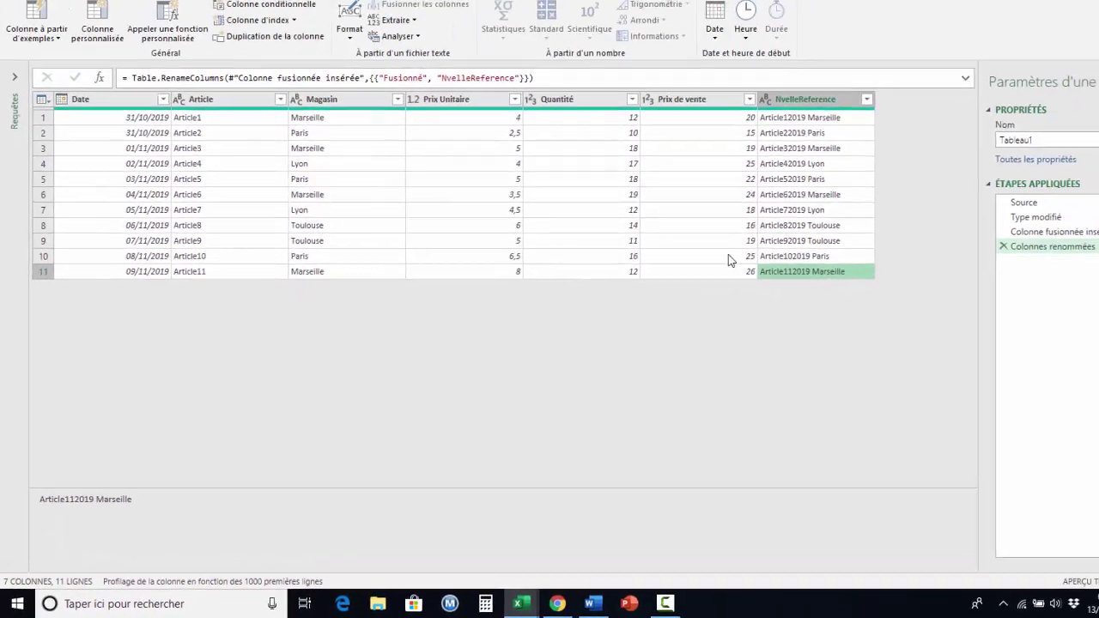
{"action": "left_click", "coordinate": [608, 264]}
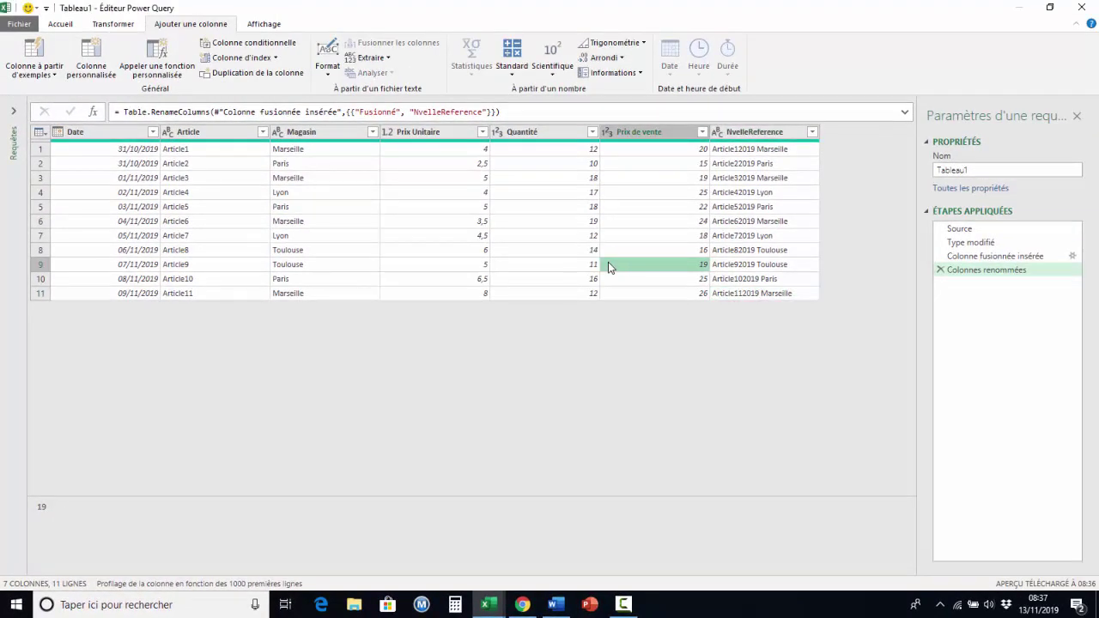